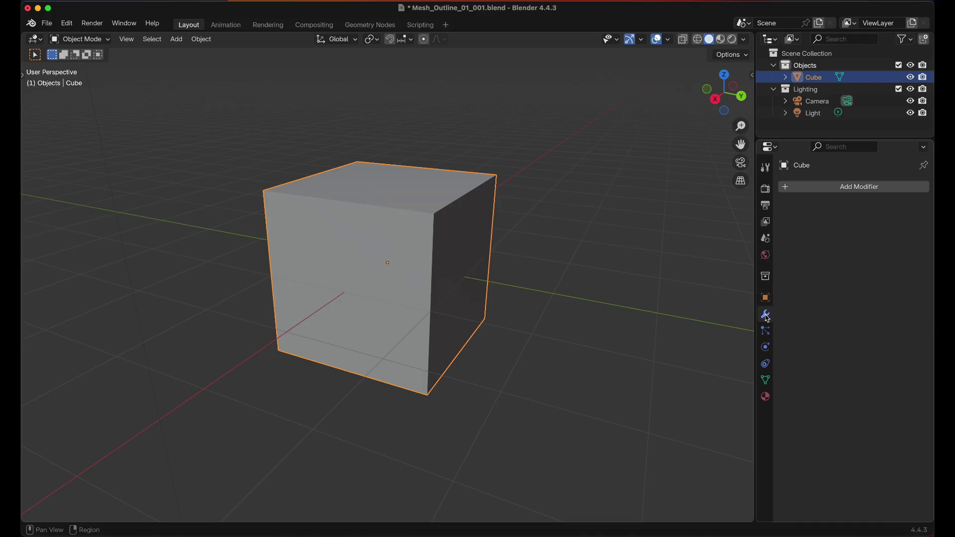
Add a Geometry Nodes modifier to the Cube with a new node group
{"action": "left_click", "coordinate": [823, 189]}
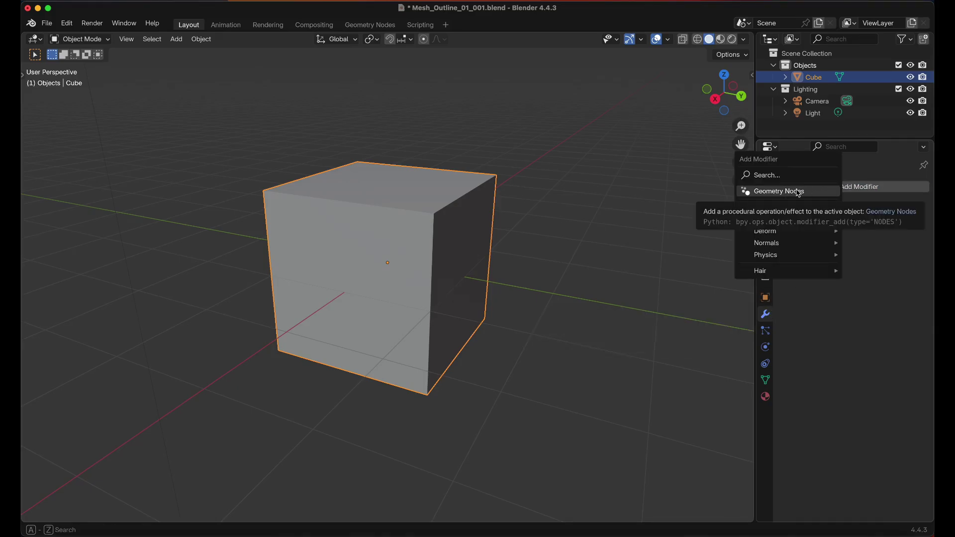
{"action": "left_click", "coordinate": [798, 193]}
{"action": "left_click", "coordinate": [833, 227]}
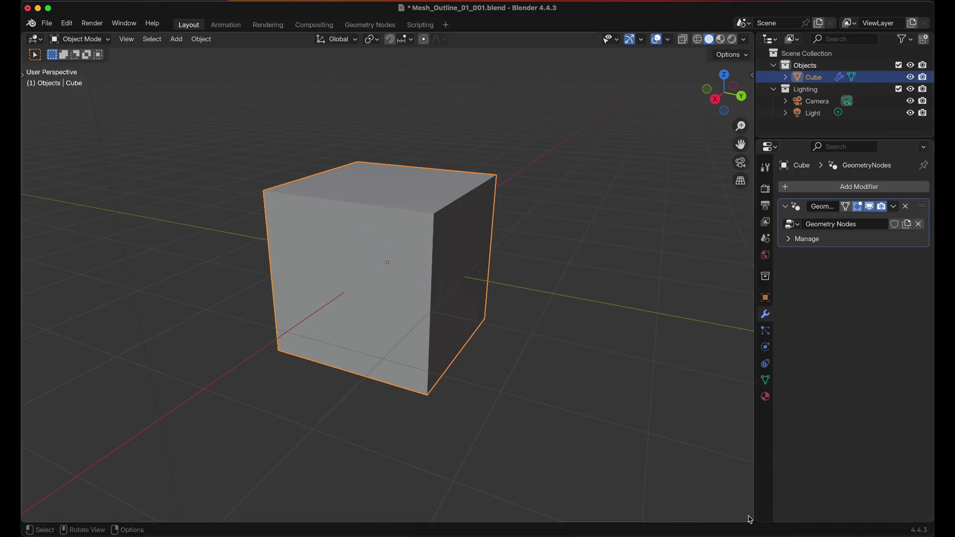
Split the viewport and make the lower area a Geometry Node Editor
{"action": "left_click_drag", "start_coordinate": [750, 519], "coordinate": [728, 277]}
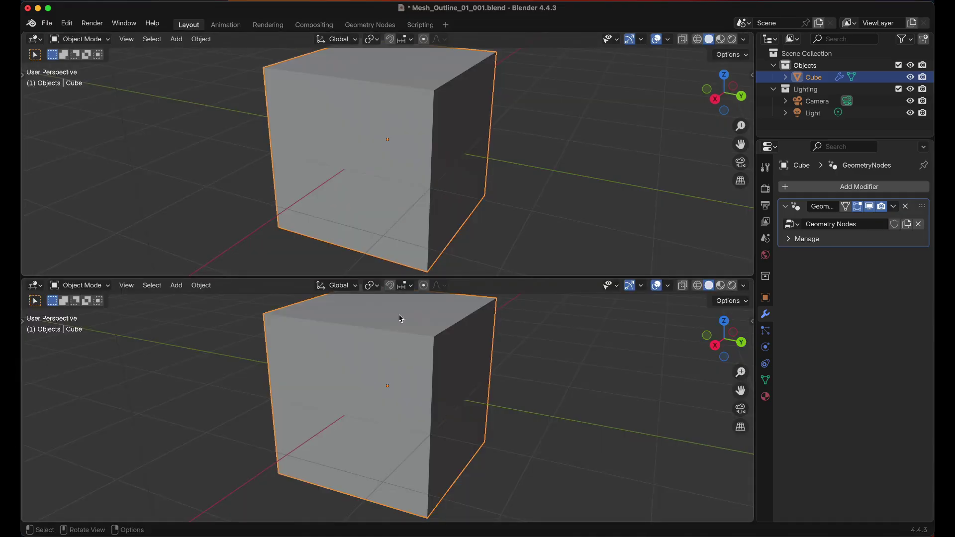
{"action": "left_click", "coordinate": [35, 287]}
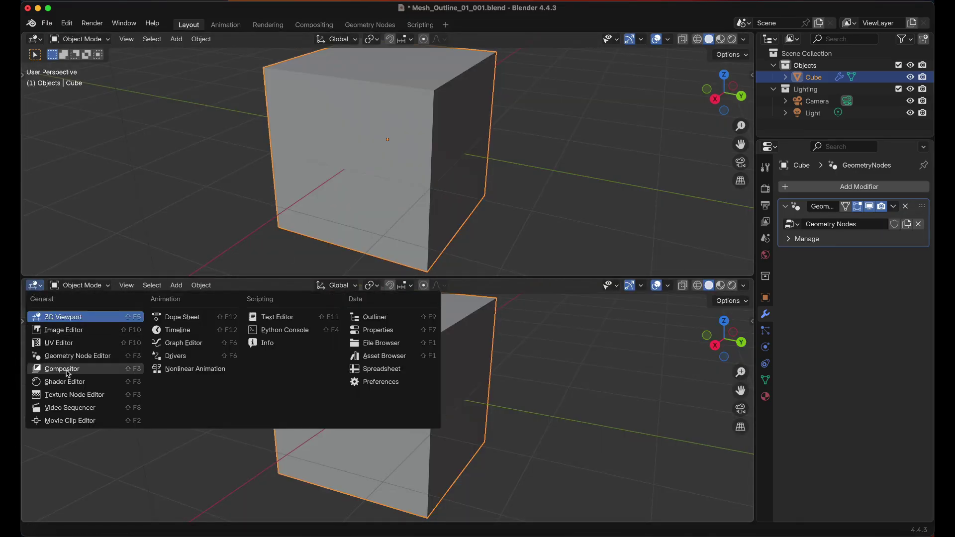
{"action": "left_click", "coordinate": [78, 356]}
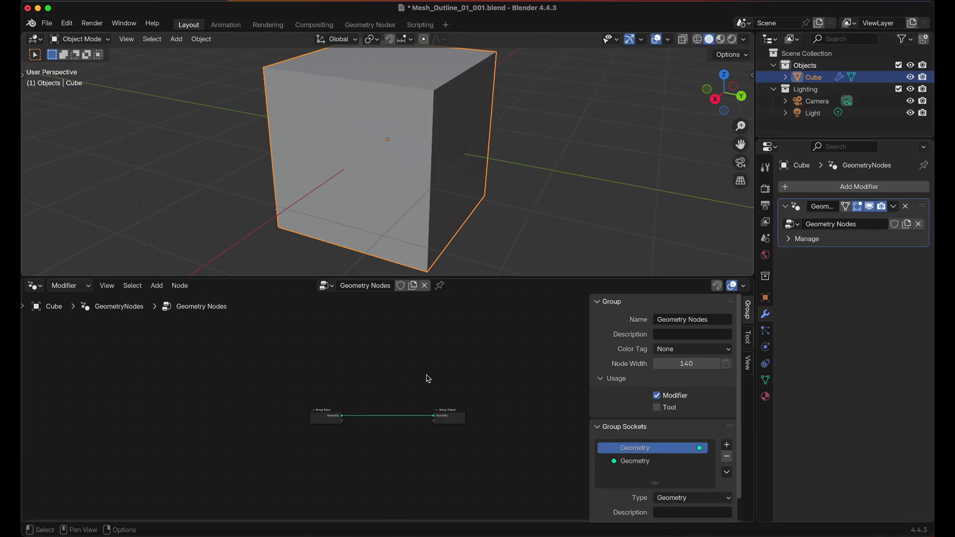
Route Group Input's geometry through a new Join Geometry node into Group Output
{"action": "key", "text": "n"}
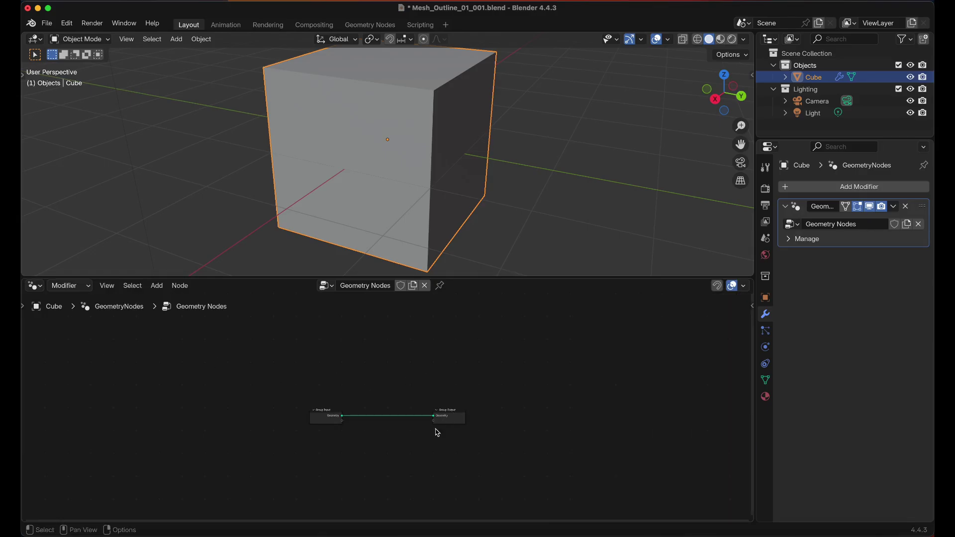
{"action": "scroll", "coordinate": [423, 449], "scroll_direction": "up", "scroll_amount": 6}
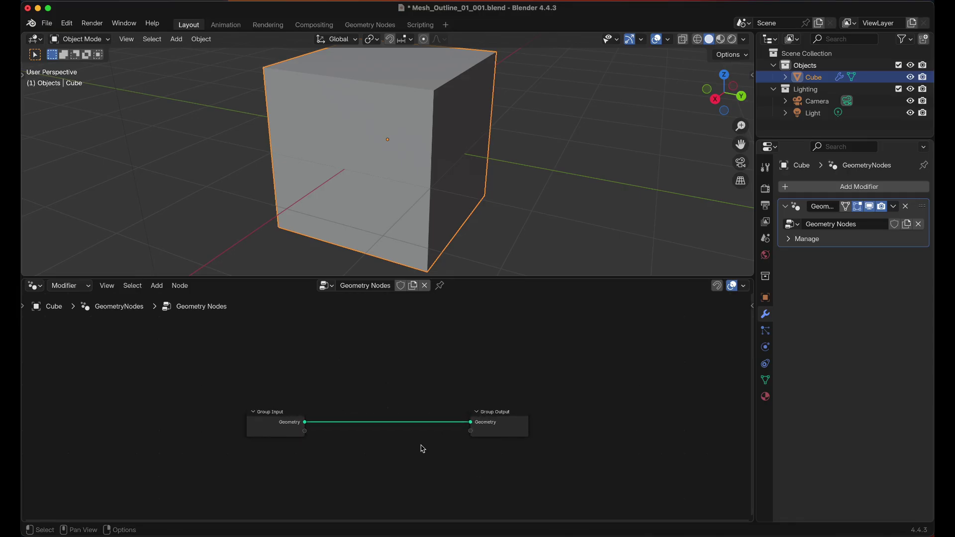
{"action": "middle_click_drag", "start_coordinate": [422, 449], "coordinate": [407, 404]}
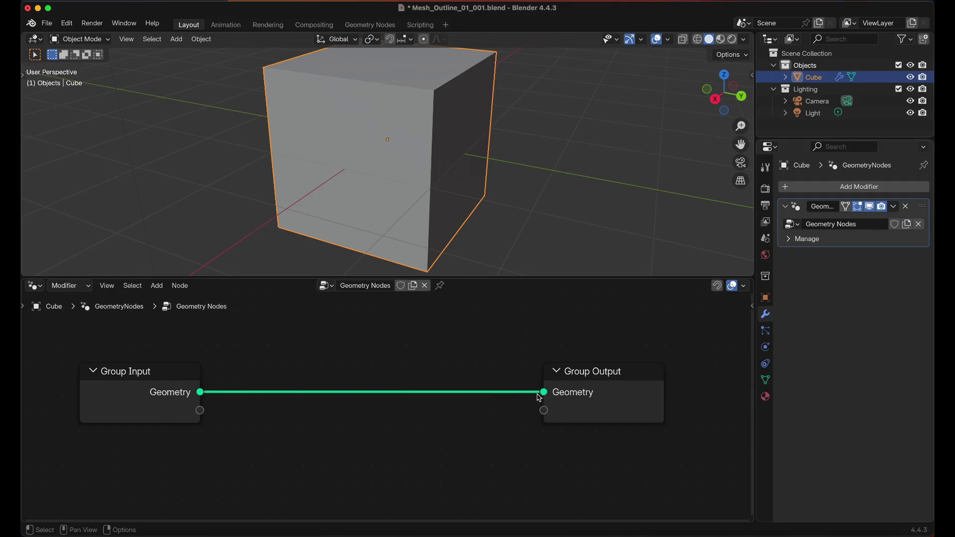
{"action": "left_click_drag", "start_coordinate": [202, 396], "coordinate": [347, 445]}
{"action": "scroll", "coordinate": [343, 445], "scroll_direction": "down", "scroll_amount": 4}
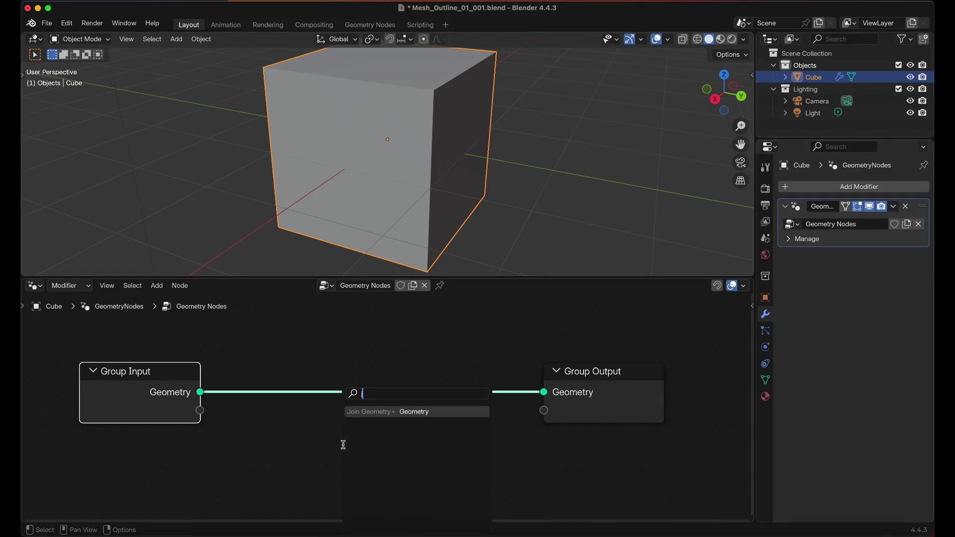
{"action": "left_click", "coordinate": [396, 419]}
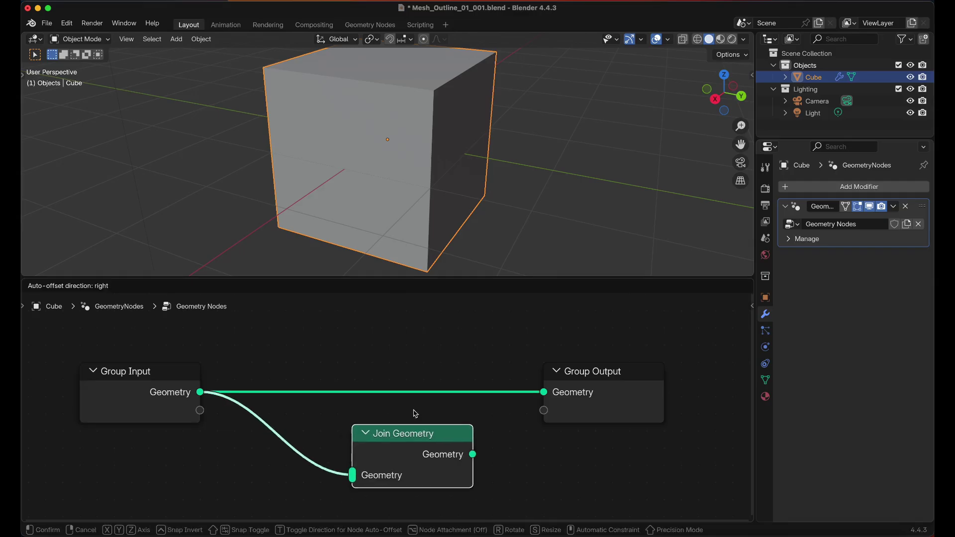
{"action": "left_click", "coordinate": [432, 400]}
{"action": "left_click_drag", "start_coordinate": [516, 438], "coordinate": [545, 397]}
{"action": "left_click_drag", "start_coordinate": [470, 429], "coordinate": [479, 381]}
Move Group Input left and add a Set Position node linked to it
{"action": "left_click_drag", "start_coordinate": [186, 413], "coordinate": [231, 470]}
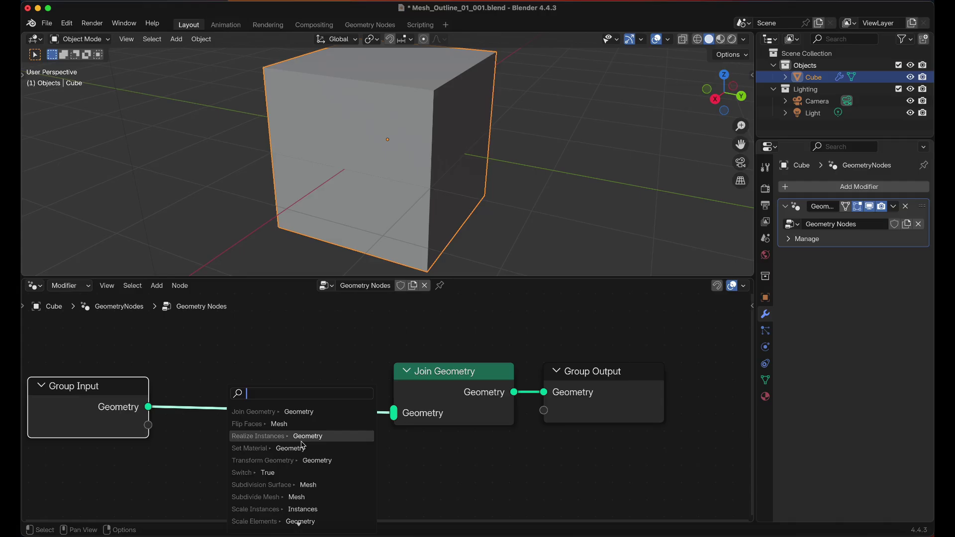
{"action": "type", "text": "set pos"}
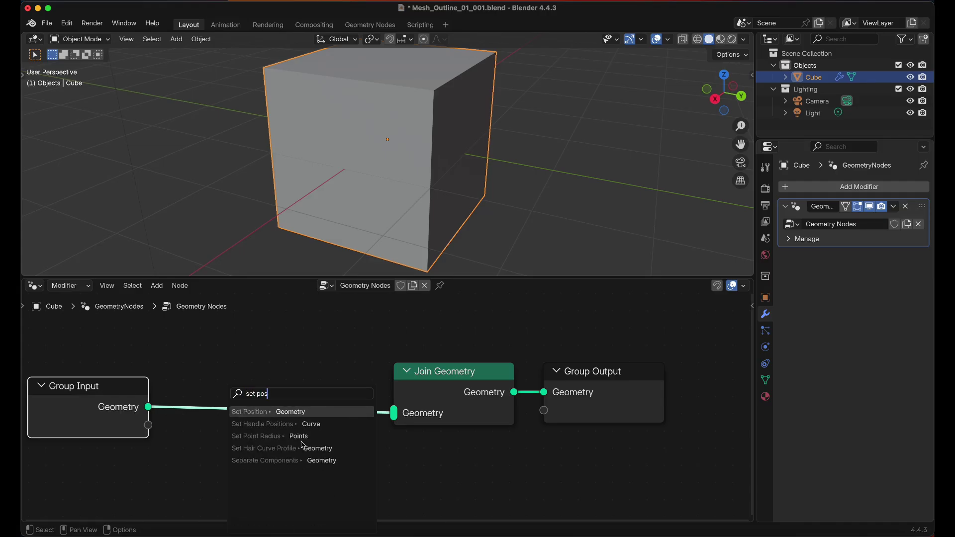
{"action": "key", "text": "Return"}
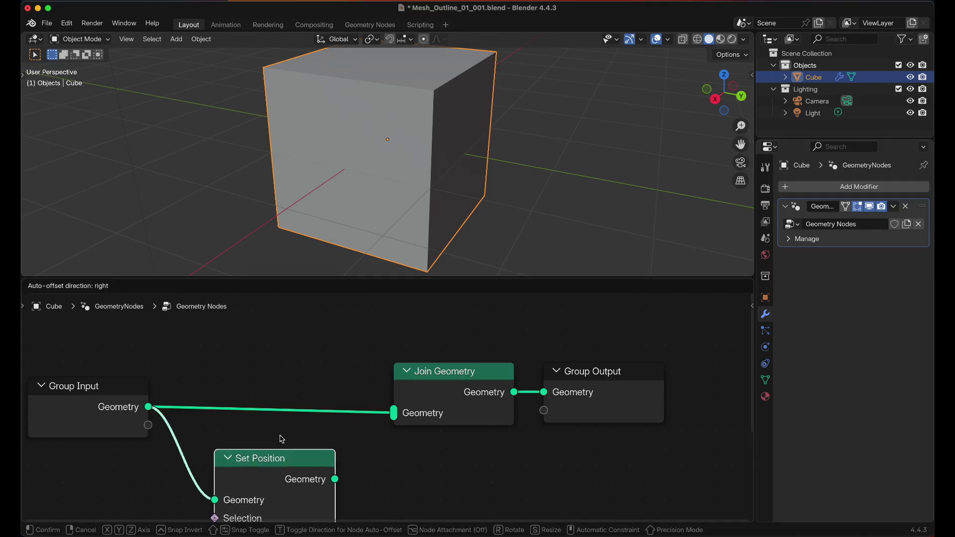
Place the Set Position node and spread it and Group Input further apart
{"action": "left_click", "coordinate": [289, 414]}
{"action": "scroll", "coordinate": [367, 419], "scroll_direction": "down", "scroll_amount": 1}
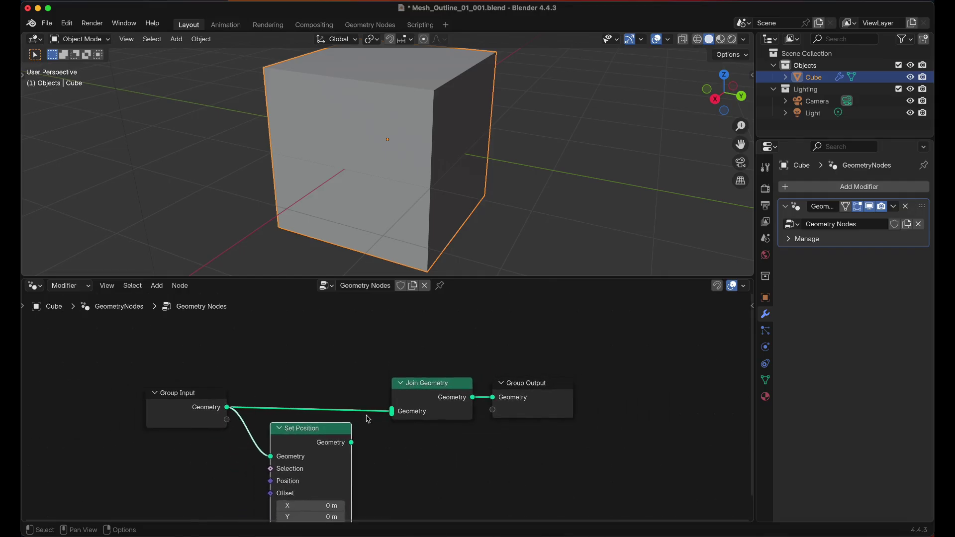
{"action": "scroll", "coordinate": [368, 419], "scroll_direction": "down", "scroll_amount": 1}
{"action": "left_click_drag", "start_coordinate": [171, 363], "coordinate": [88, 361]}
{"action": "left_click_drag", "start_coordinate": [287, 391], "coordinate": [368, 358]}
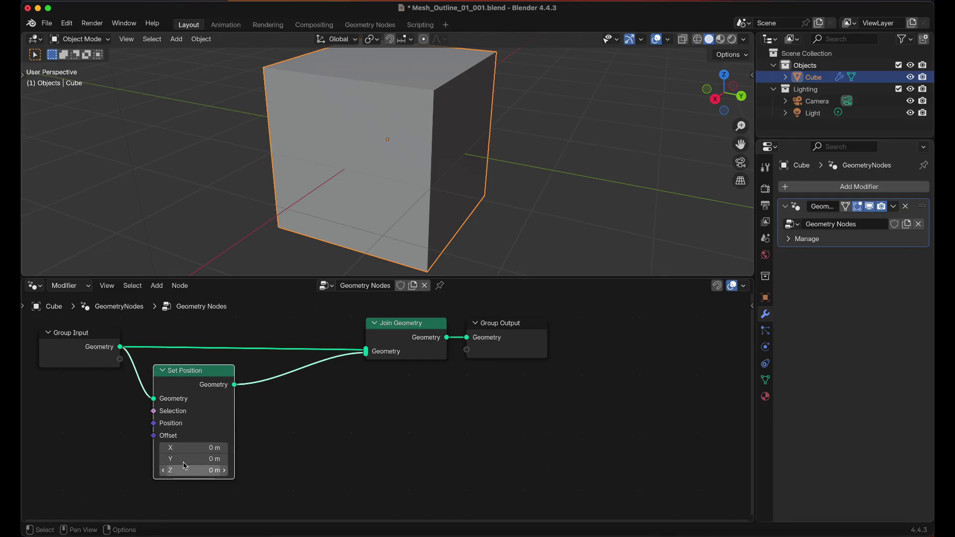
Shift the copied geometry along X to test it, then reset Offset X to 0 m
{"action": "left_click_drag", "start_coordinate": [186, 448], "coordinate": [219, 448]}
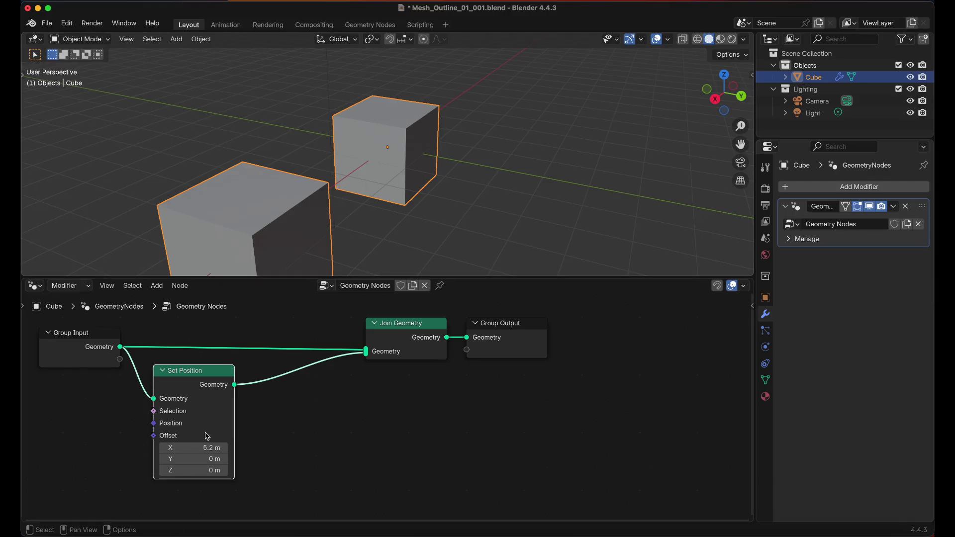
{"action": "scroll", "coordinate": [226, 449], "scroll_direction": "left", "scroll_amount": 3}
{"action": "scroll", "coordinate": [226, 449], "scroll_direction": "left", "scroll_amount": 4}
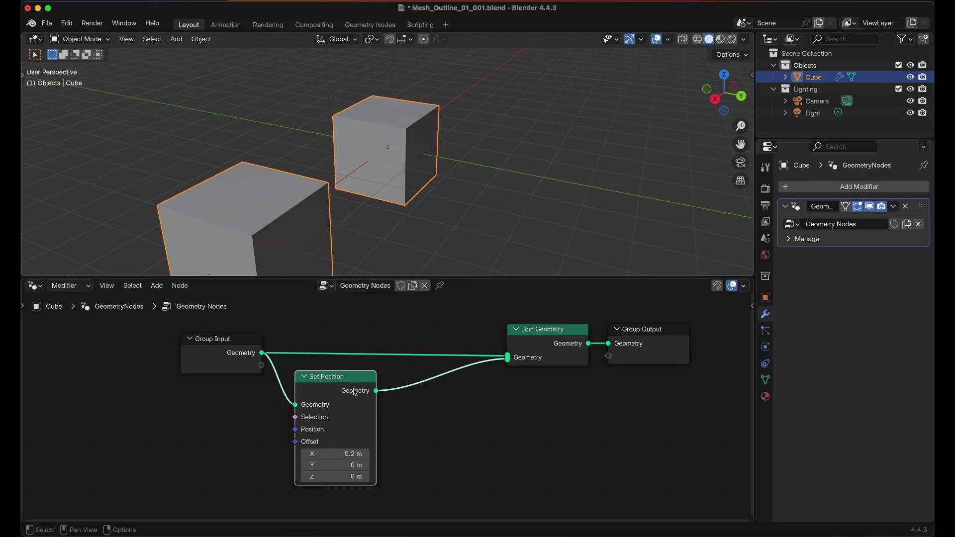
{"action": "left_click", "coordinate": [332, 453]}
{"action": "type", "text": "0"}
{"action": "key", "text": "Return"}
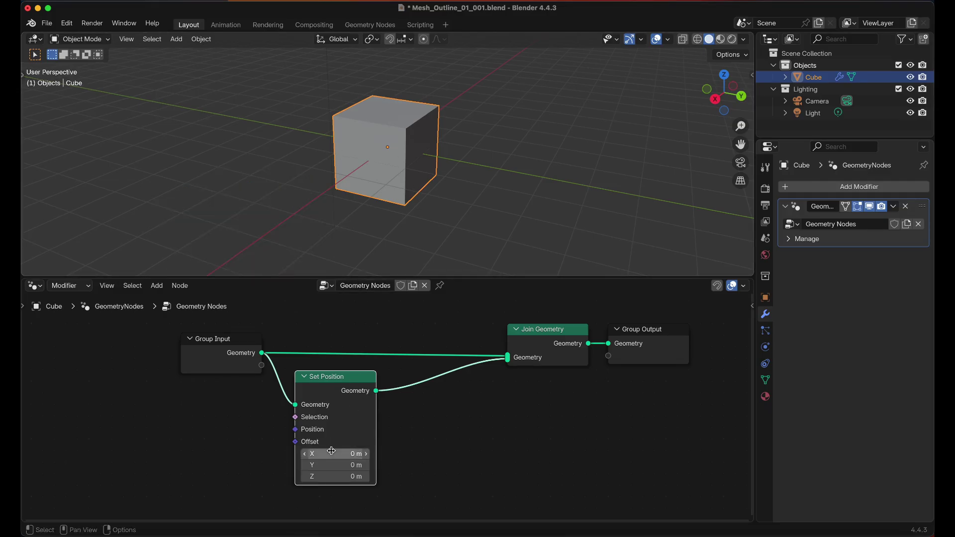
{"action": "scroll", "coordinate": [266, 428], "scroll_direction": "left", "scroll_amount": 3}
{"action": "scroll", "coordinate": [266, 428], "scroll_direction": "down", "scroll_amount": 1}
{"action": "left_click", "coordinate": [267, 413]}
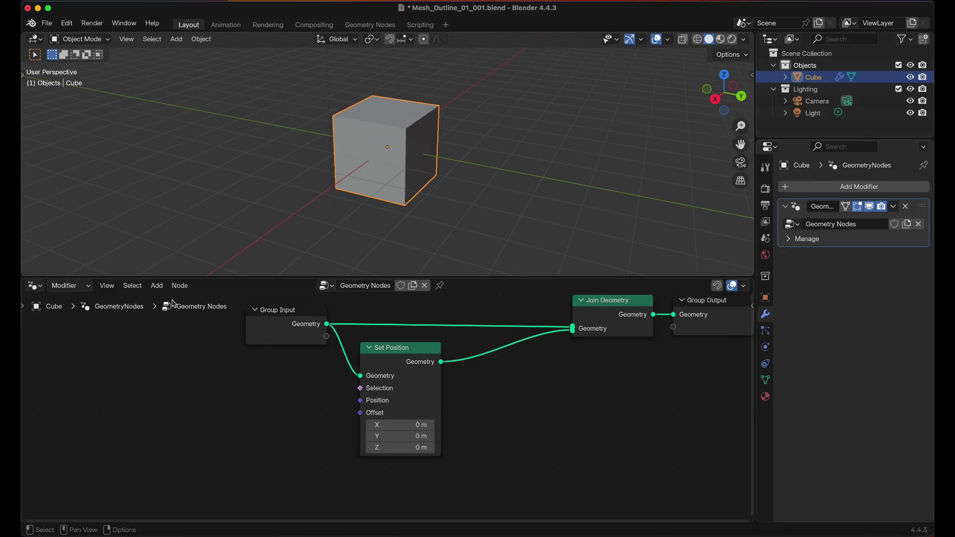
{"action": "left_click", "coordinate": [157, 286]}
Add a Normal input node left of Set Position
{"action": "key", "text": "shift+a"}
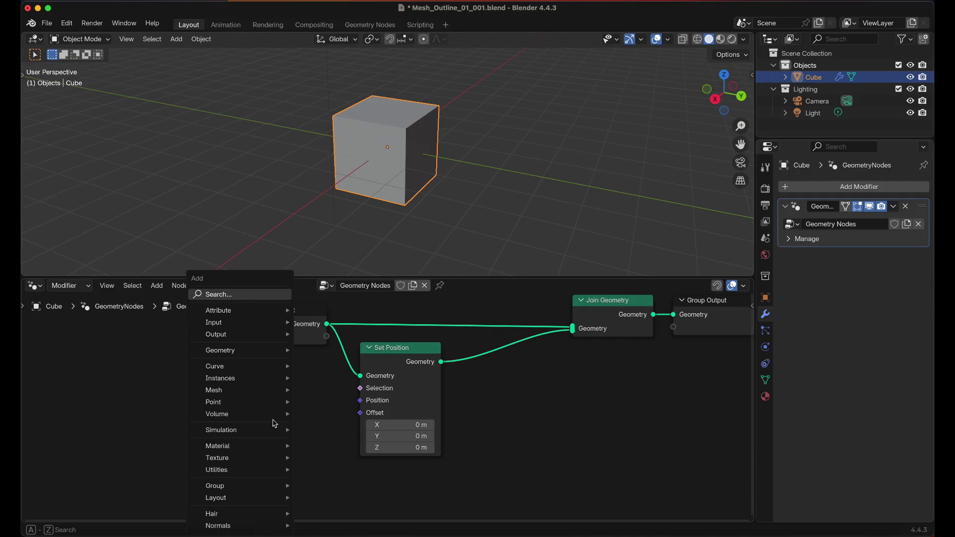
{"action": "type", "text": "norma"}
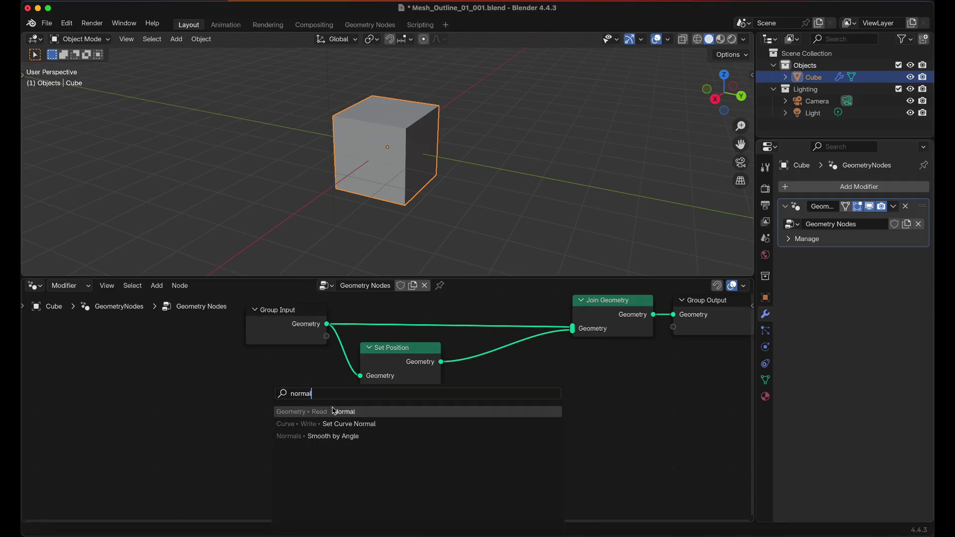
{"action": "type", "text": "l"}
{"action": "left_click", "coordinate": [348, 413]}
{"action": "left_click", "coordinate": [152, 382]}
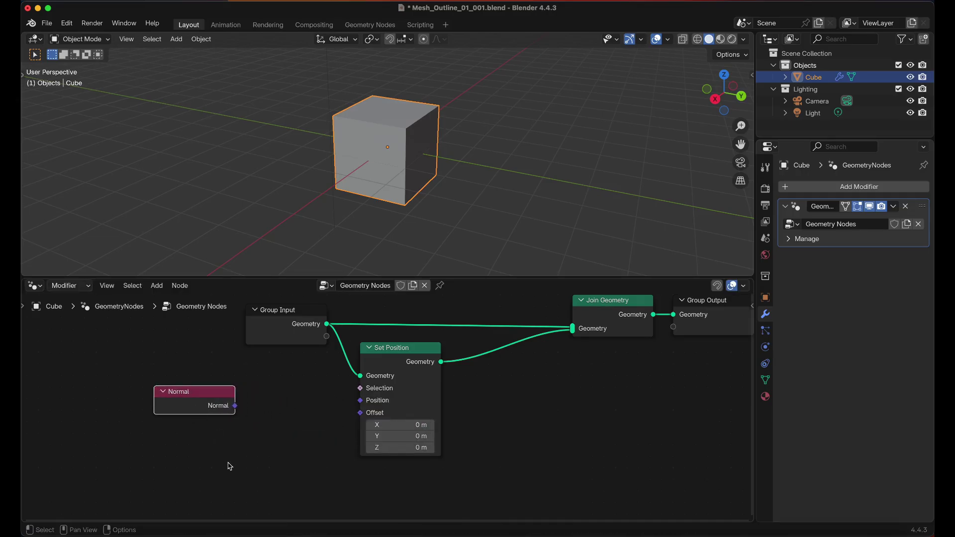
Feed Set Position's Offset from a vector Multiply node with Normal as its first input
{"action": "left_click_drag", "start_coordinate": [361, 414], "coordinate": [292, 440]}
{"action": "type", "text": "mul"}
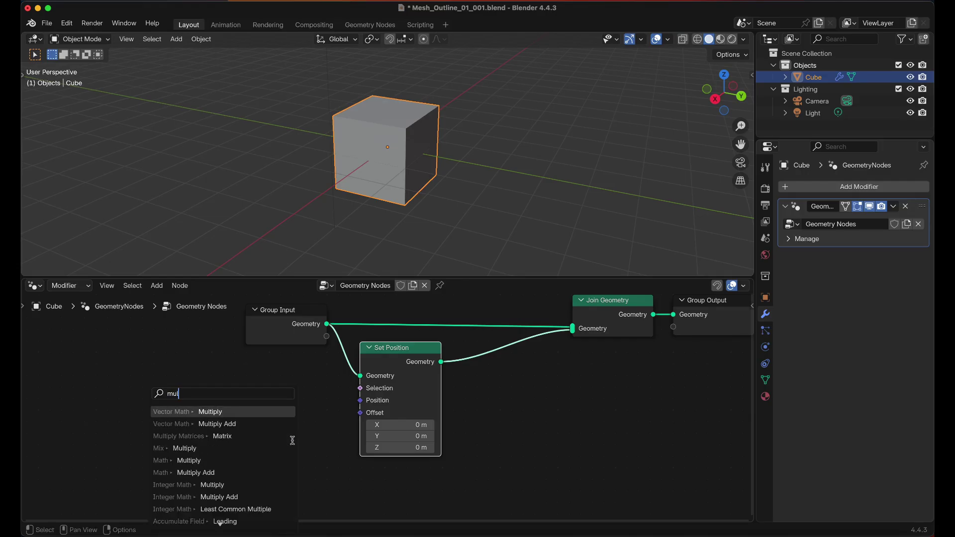
{"action": "key", "text": "Return"}
{"action": "left_click", "coordinate": [338, 412]}
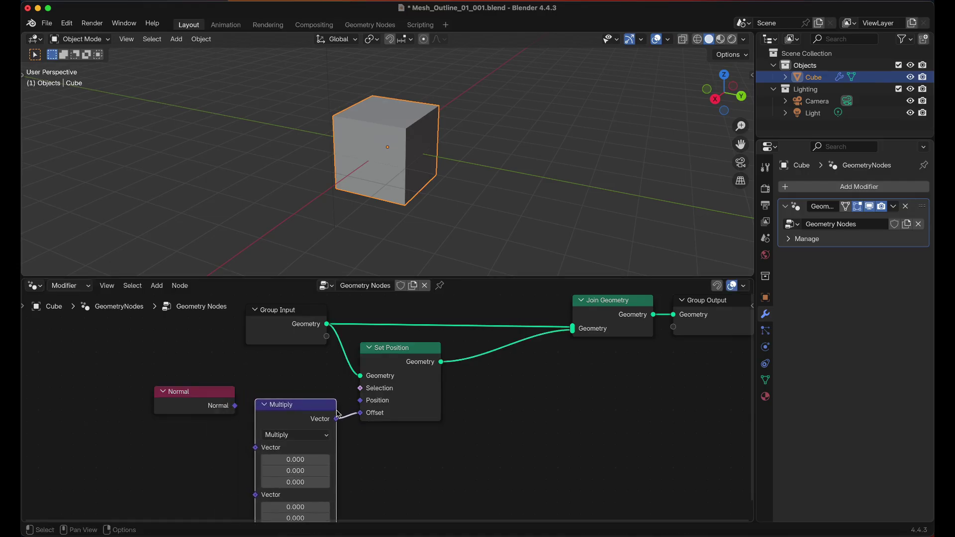
{"action": "middle_click_drag", "start_coordinate": [337, 412], "coordinate": [362, 359]}
{"action": "left_click_drag", "start_coordinate": [224, 354], "coordinate": [280, 394]}
{"action": "left_click_drag", "start_coordinate": [320, 417], "coordinate": [294, 418]}
Set Multiply's second vector to 1 on every axis and move Group Input further left
{"action": "type", "text": "1"}
{"action": "key", "text": "Return"}
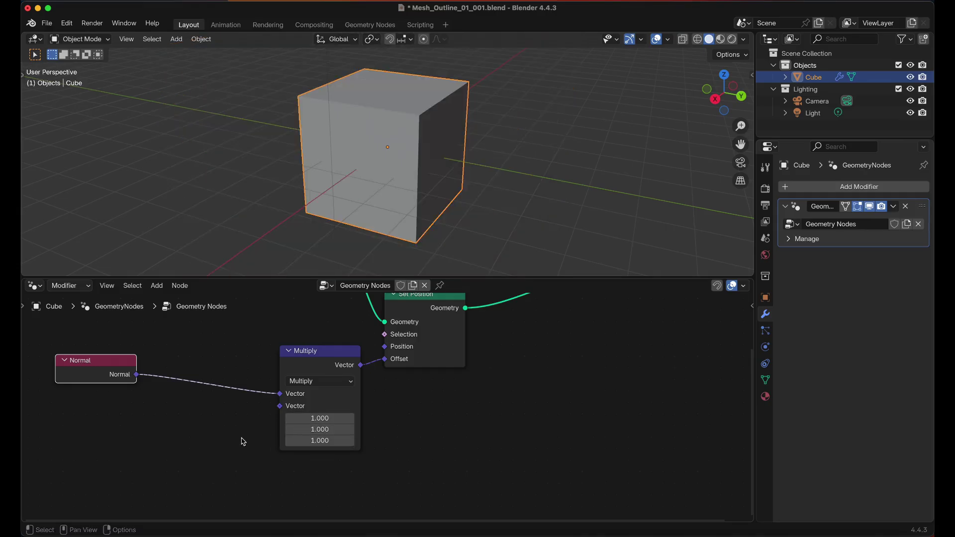
{"action": "scroll", "coordinate": [243, 440], "scroll_direction": "left", "scroll_amount": 3}
{"action": "left_click", "coordinate": [190, 440]}
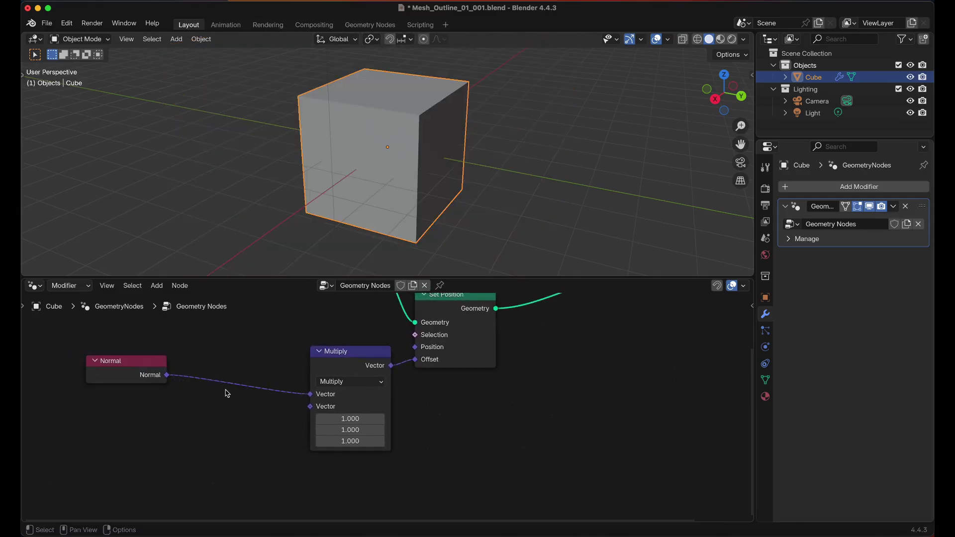
{"action": "scroll", "coordinate": [258, 412], "scroll_direction": "up", "scroll_amount": 5}
{"action": "scroll", "coordinate": [259, 412], "scroll_direction": "left", "scroll_amount": 3}
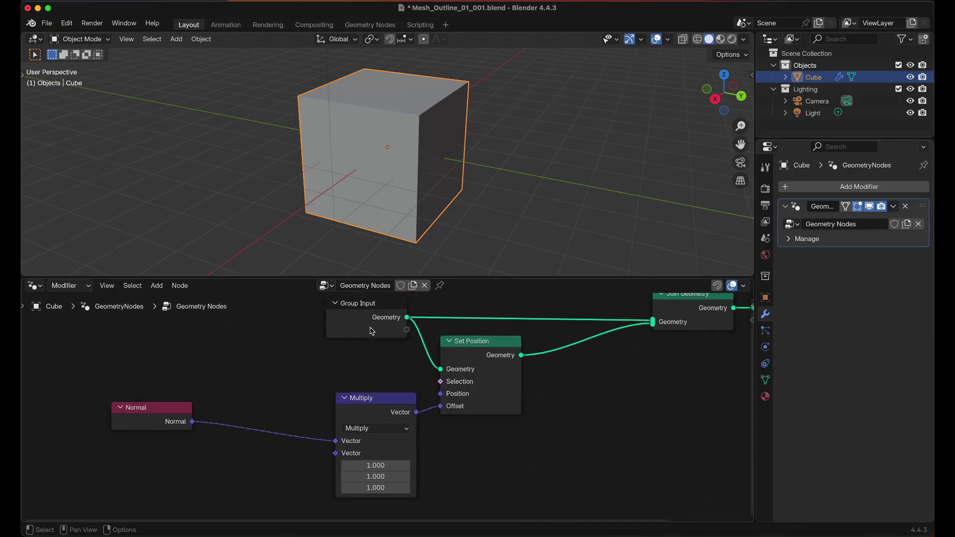
{"action": "left_click_drag", "start_coordinate": [372, 331], "coordinate": [154, 335]}
{"action": "scroll", "coordinate": [228, 462], "scroll_direction": "down", "scroll_amount": 3}
{"action": "scroll", "coordinate": [230, 459], "scroll_direction": "left", "scroll_amount": 1}
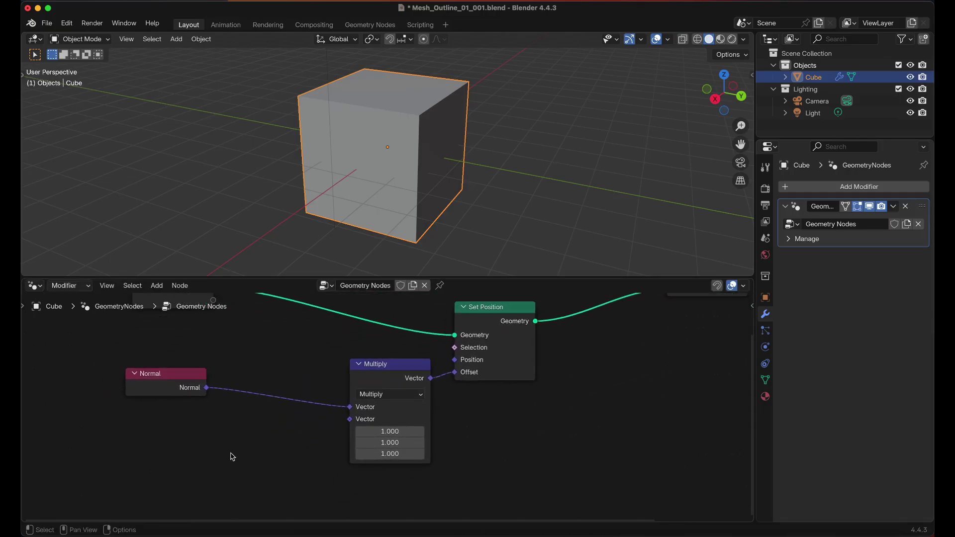
Add a Value node feeding Multiply's second Vector and raise it to 0.940
{"action": "key", "text": "shift+a"}
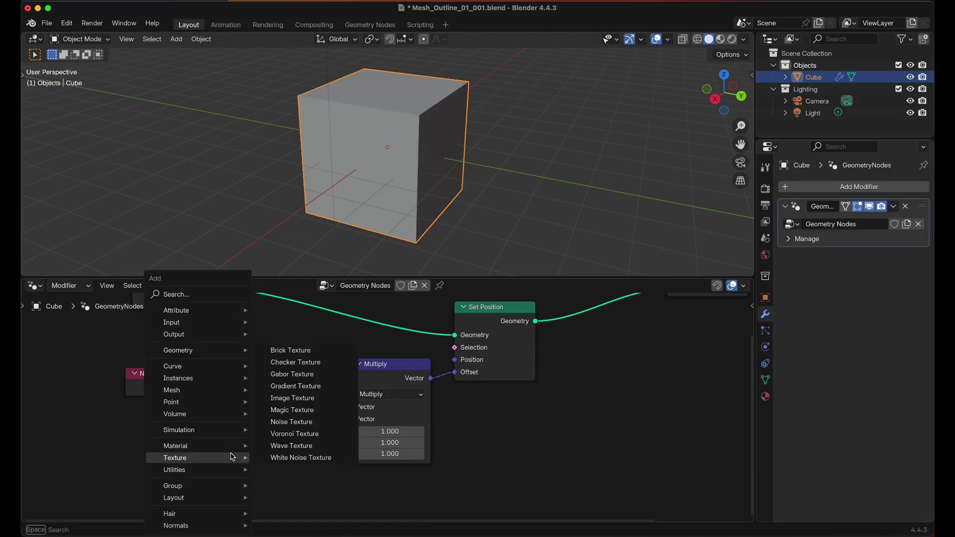
{"action": "type", "text": "value"}
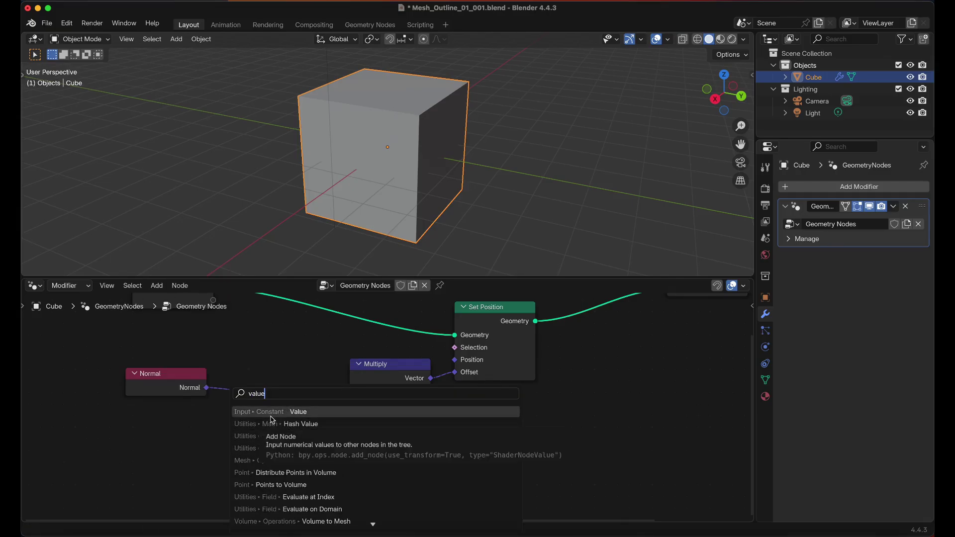
{"action": "left_click", "coordinate": [271, 417]}
{"action": "left_click", "coordinate": [165, 440]}
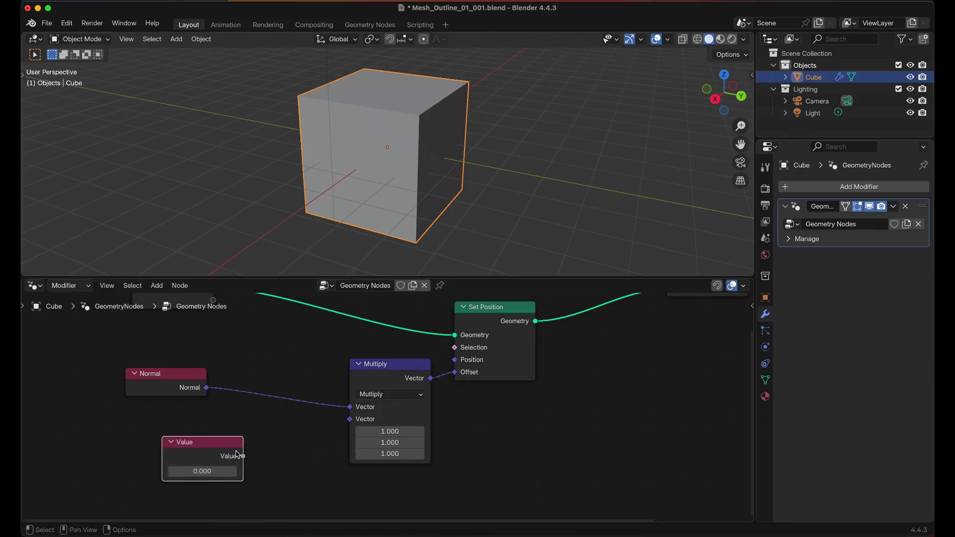
{"action": "left_click_drag", "start_coordinate": [243, 456], "coordinate": [350, 422]}
{"action": "mouse_move", "coordinate": [202, 470]}
{"action": "left_mouse_down"}
{"action": "mouse_move", "coordinate": [249, 471]}
{"action": "mouse_move", "coordinate": [206, 471]}
{"action": "left_mouse_up"}
{"action": "scroll", "coordinate": [247, 419], "scroll_direction": "up", "scroll_amount": 3}
{"action": "scroll", "coordinate": [246, 420], "scroll_direction": "up", "scroll_amount": 2}
{"action": "scroll", "coordinate": [273, 413], "scroll_direction": "down", "scroll_amount": 2}
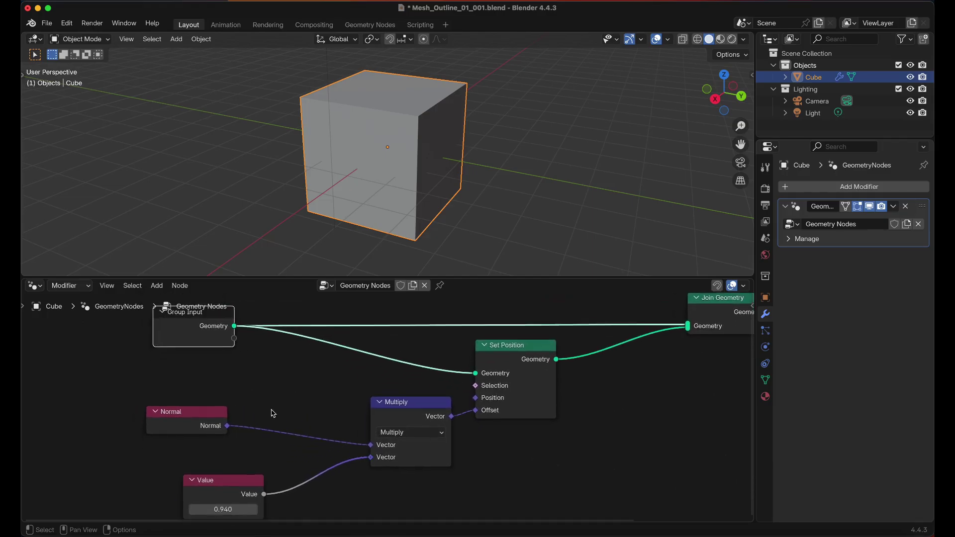
Duplicate Group Input beside the Value node and nudge the Value node up
{"action": "key", "text": "shift"}
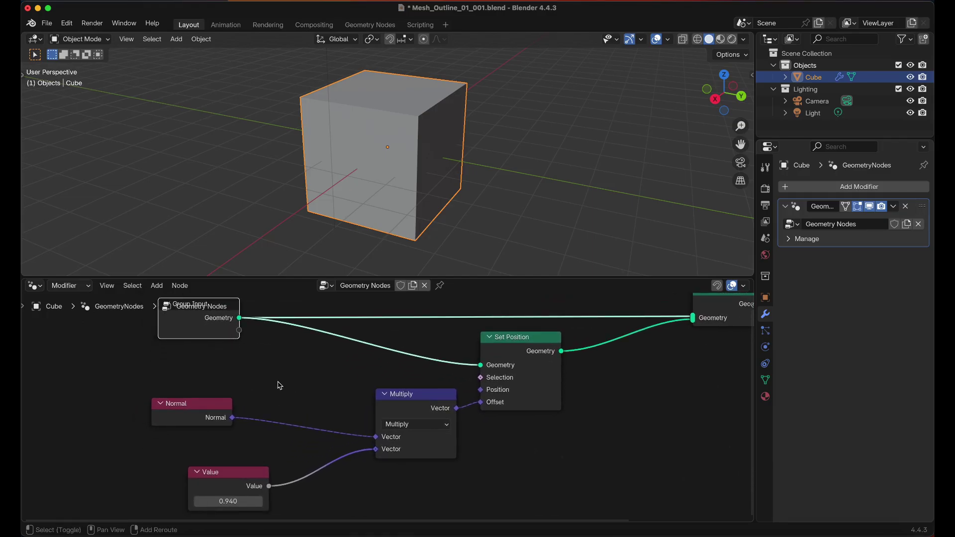
{"action": "key", "text": "shift+d"}
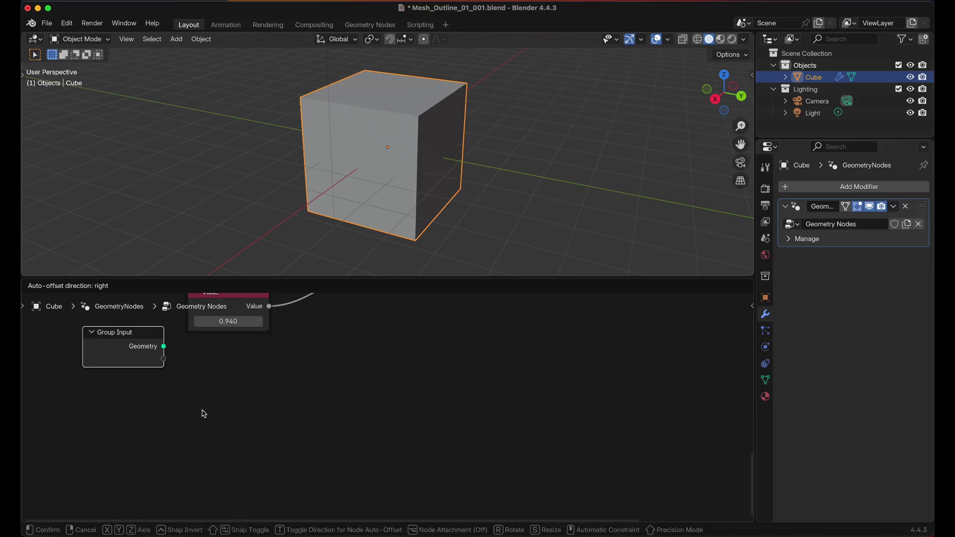
{"action": "left_click", "coordinate": [203, 413]}
{"action": "scroll", "coordinate": [244, 370], "scroll_direction": "up", "scroll_amount": 5}
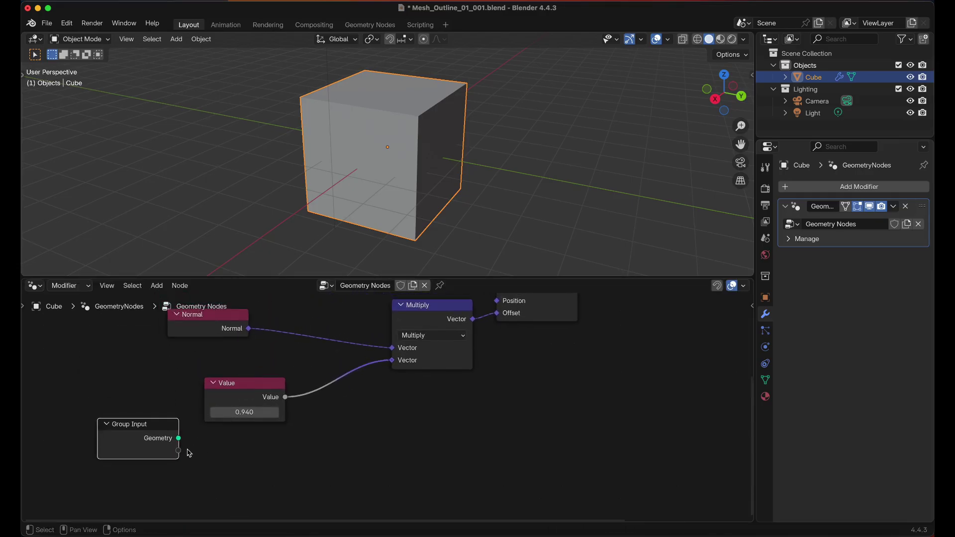
{"action": "left_click_drag", "start_coordinate": [230, 401], "coordinate": [233, 381]}
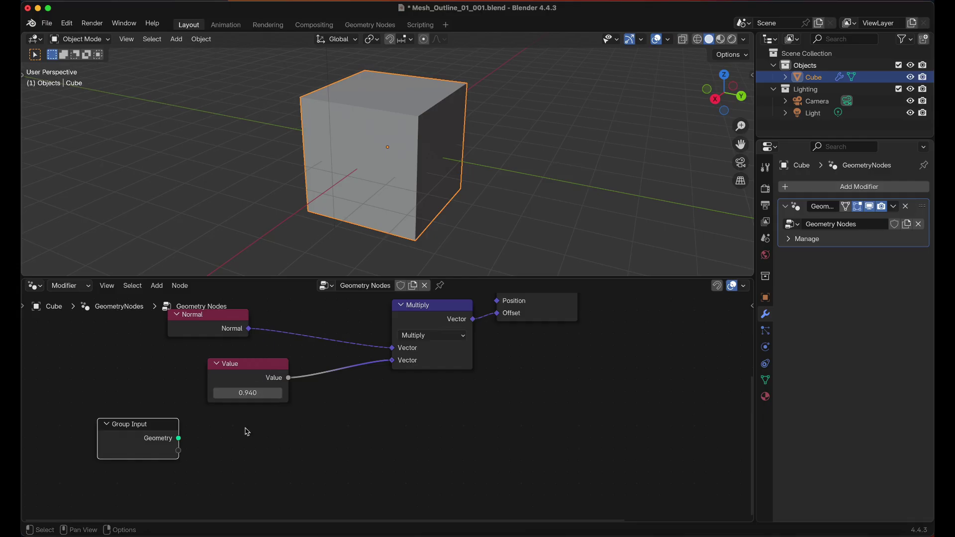
{"action": "left_click_drag", "start_coordinate": [288, 378], "coordinate": [179, 449]}
Add a new input socket to the node group from the Group sidebar
{"action": "key", "text": "n"}
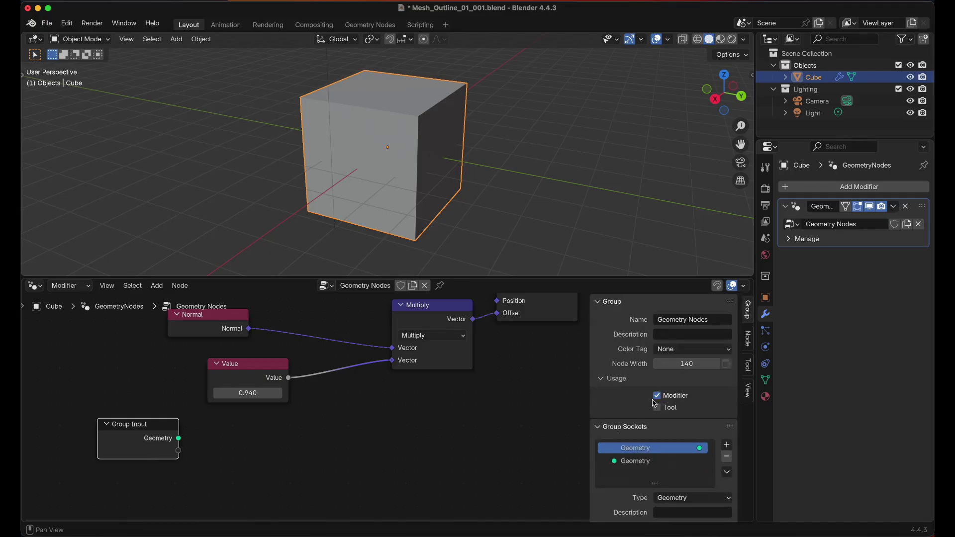
{"action": "scroll", "coordinate": [654, 404], "scroll_direction": "down", "scroll_amount": 1}
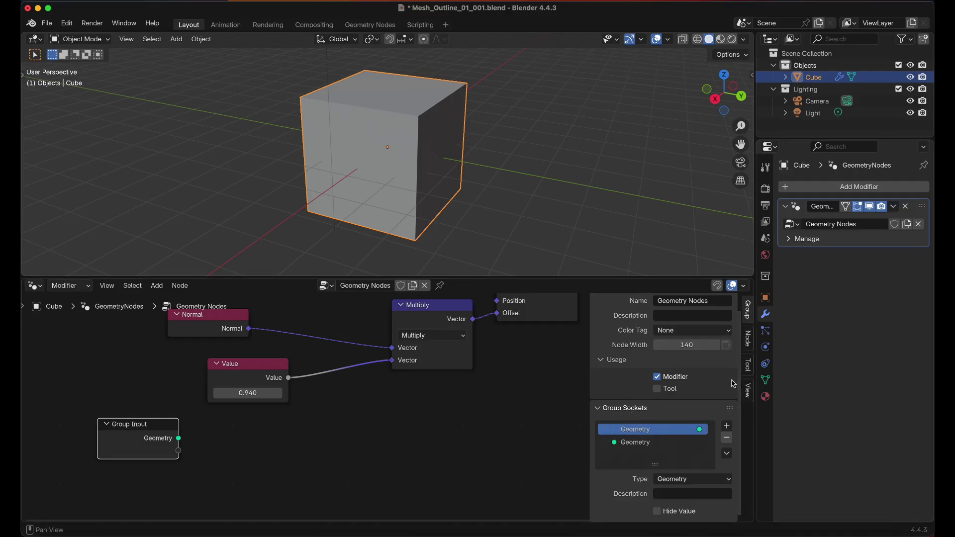
{"action": "left_click", "coordinate": [727, 426]}
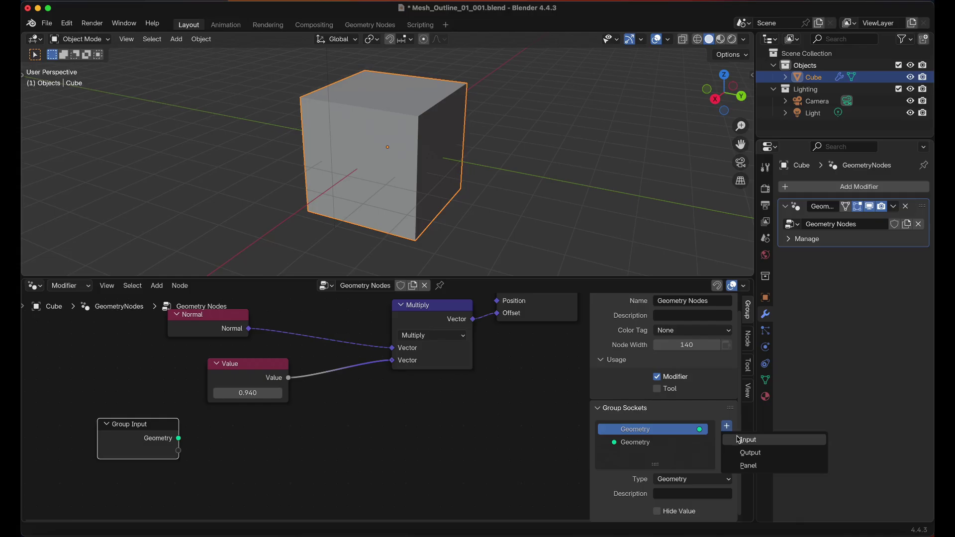
{"action": "left_click", "coordinate": [758, 440]}
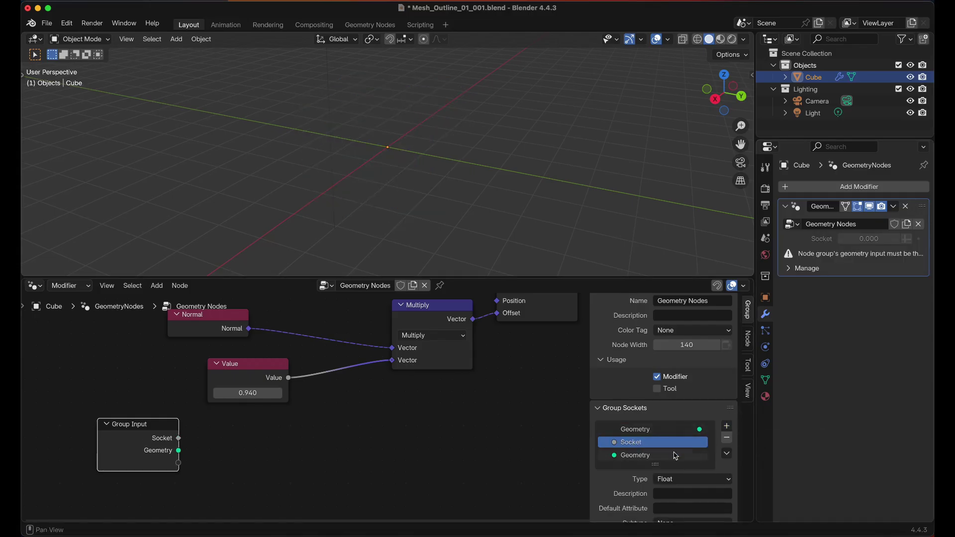
Give the new input default 0.020, minimum 0 and maximum 1
{"action": "scroll", "coordinate": [668, 463], "scroll_direction": "down", "scroll_amount": 3}
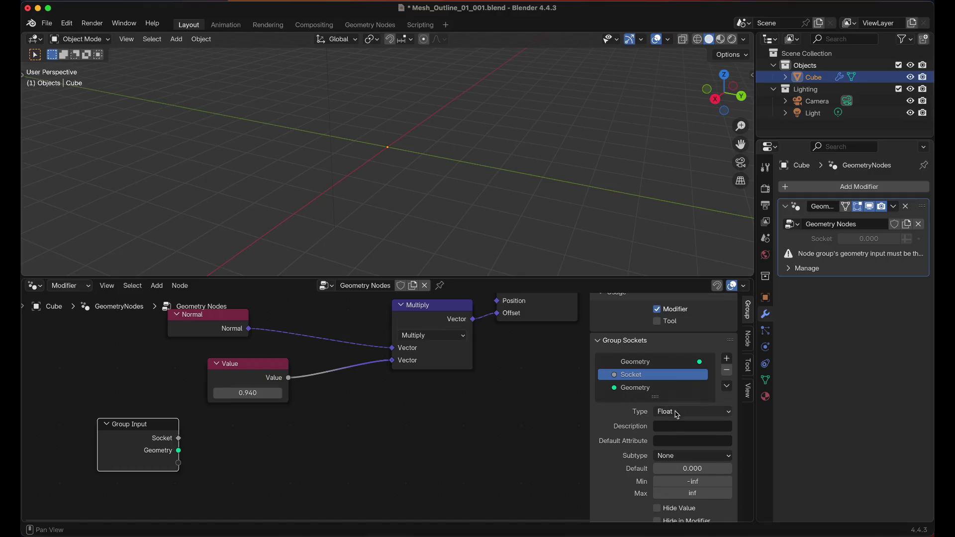
{"action": "scroll", "coordinate": [674, 428], "scroll_direction": "down", "scroll_amount": 1}
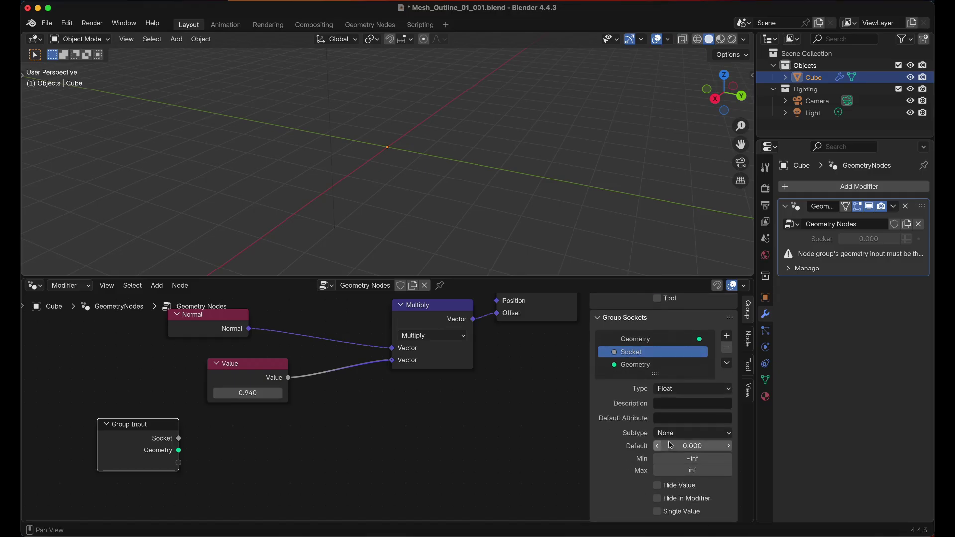
{"action": "left_click", "coordinate": [695, 446]}
{"action": "type", "text": ".02"}
{"action": "key", "text": "Return"}
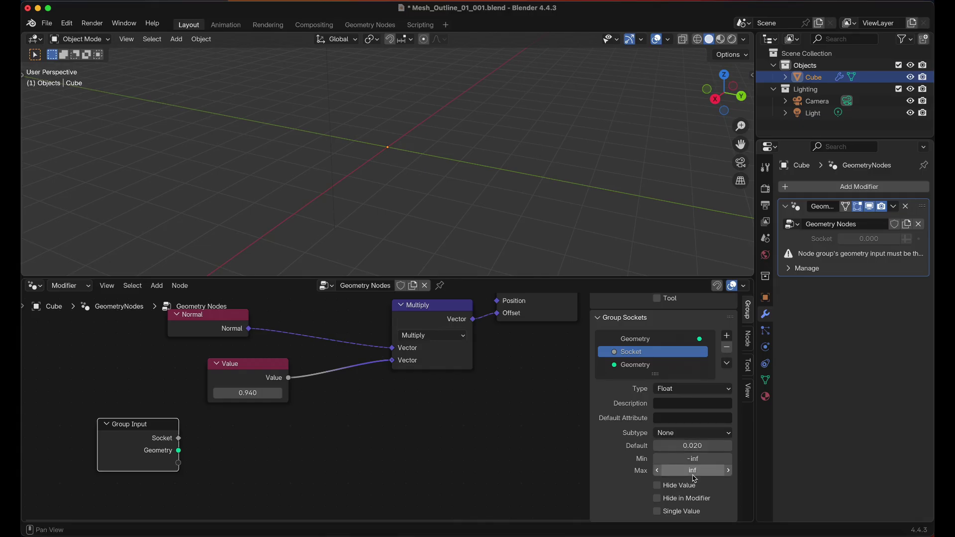
{"action": "left_click", "coordinate": [685, 459]}
{"action": "type", "text": "0"}
{"action": "key", "text": "Return"}
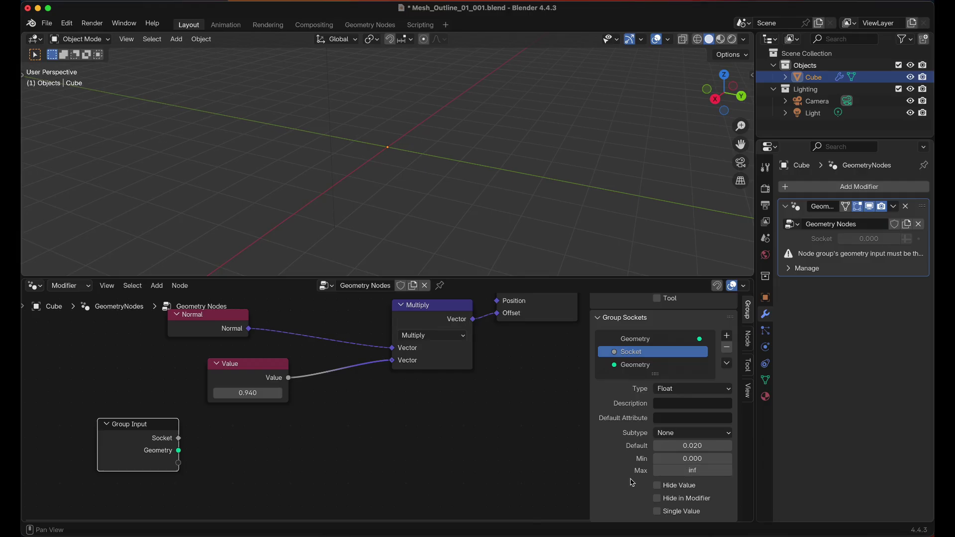
{"action": "left_click", "coordinate": [702, 472]}
{"action": "key", "text": "BackSpace"}
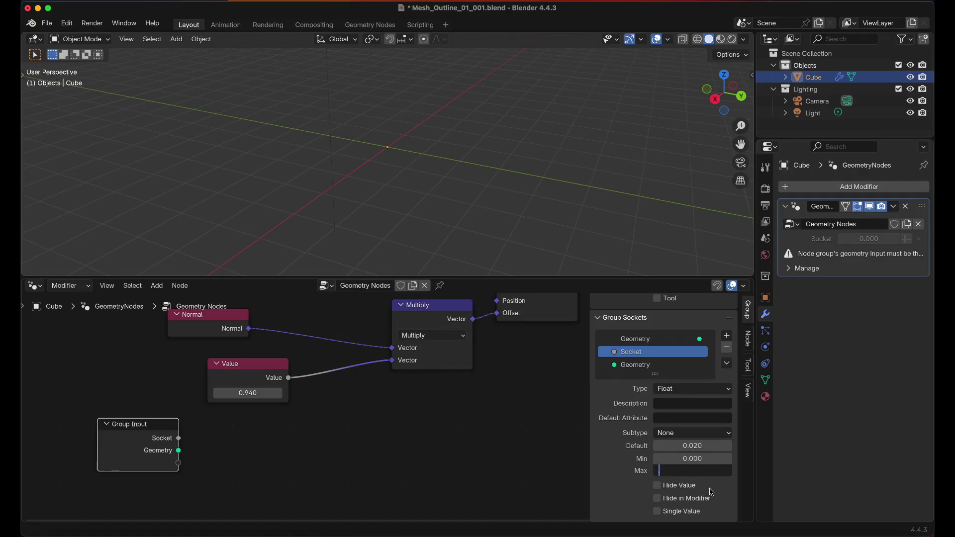
{"action": "key", "text": "Return"}
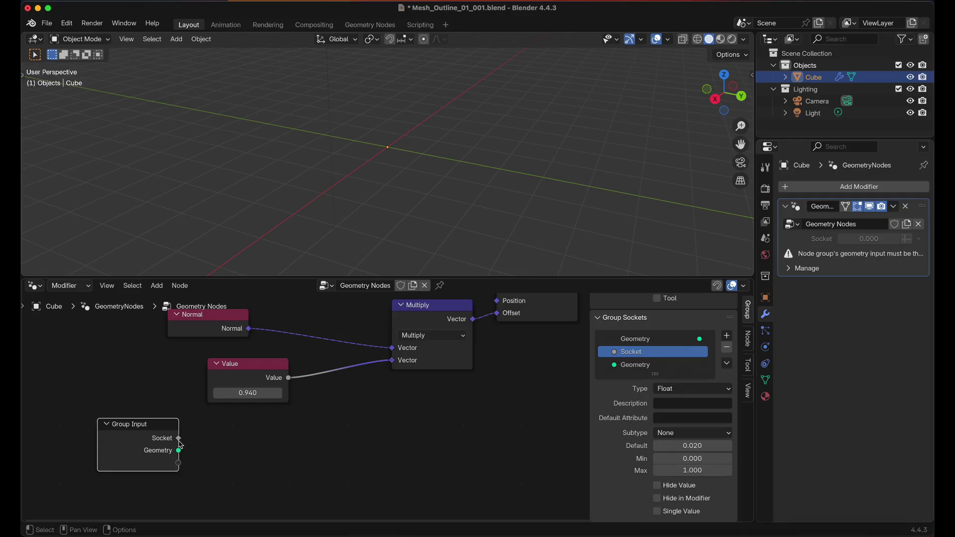
Link Group Input's Socket to Multiply's second Vector, delete the Value node, and regroup the nodes
{"action": "left_click_drag", "start_coordinate": [179, 441], "coordinate": [400, 361]}
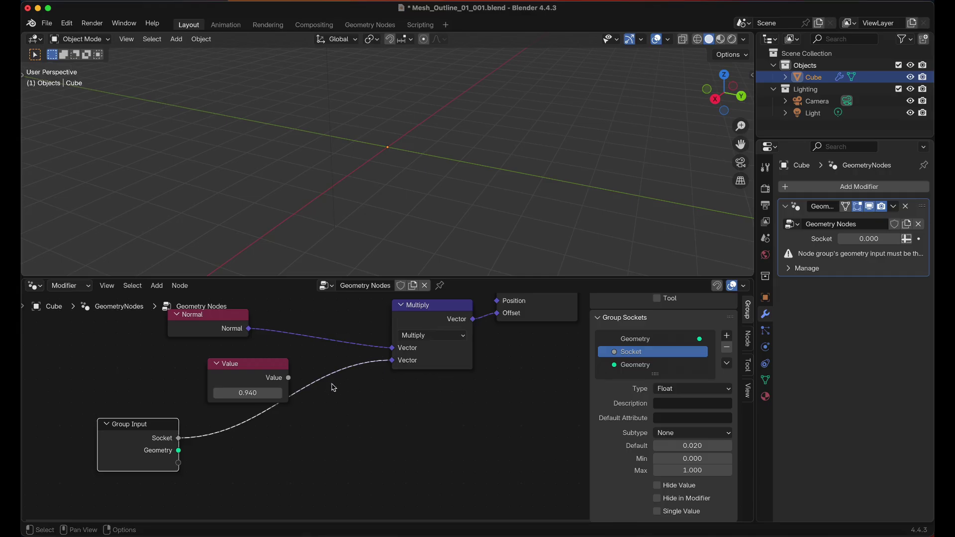
{"action": "left_click_drag", "start_coordinate": [141, 440], "coordinate": [269, 443]}
{"action": "left_click", "coordinate": [244, 387]}
{"action": "key", "text": "x"}
{"action": "left_click_drag", "start_coordinate": [240, 455], "coordinate": [184, 386]}
{"action": "left_click_drag", "start_coordinate": [144, 340], "coordinate": [236, 390]}
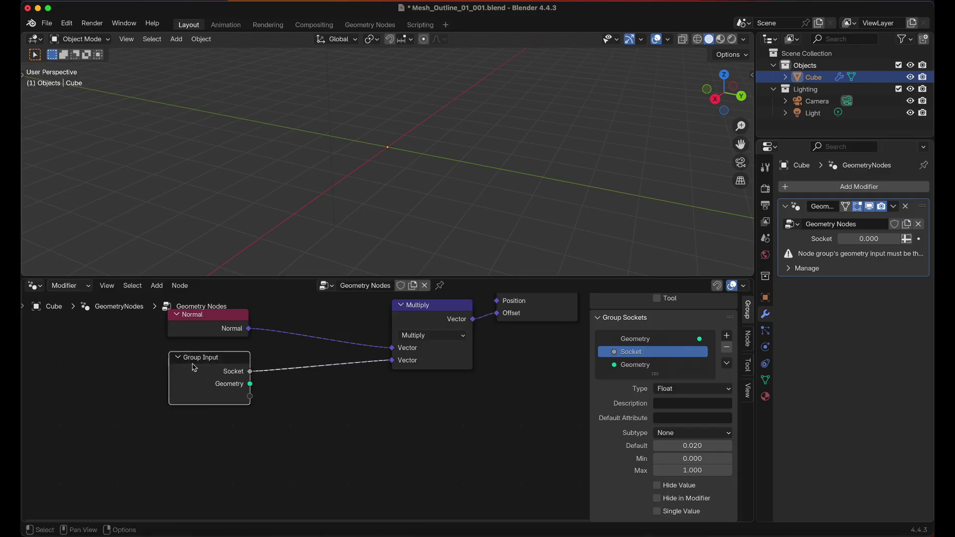
{"action": "left_click_drag", "start_coordinate": [143, 327], "coordinate": [407, 420]}
{"action": "left_click", "coordinate": [407, 420]}
{"action": "scroll", "coordinate": [407, 421], "scroll_direction": "up", "scroll_amount": 3}
{"action": "scroll", "coordinate": [409, 422], "scroll_direction": "up", "scroll_amount": 1}
{"action": "left_click", "coordinate": [292, 431]}
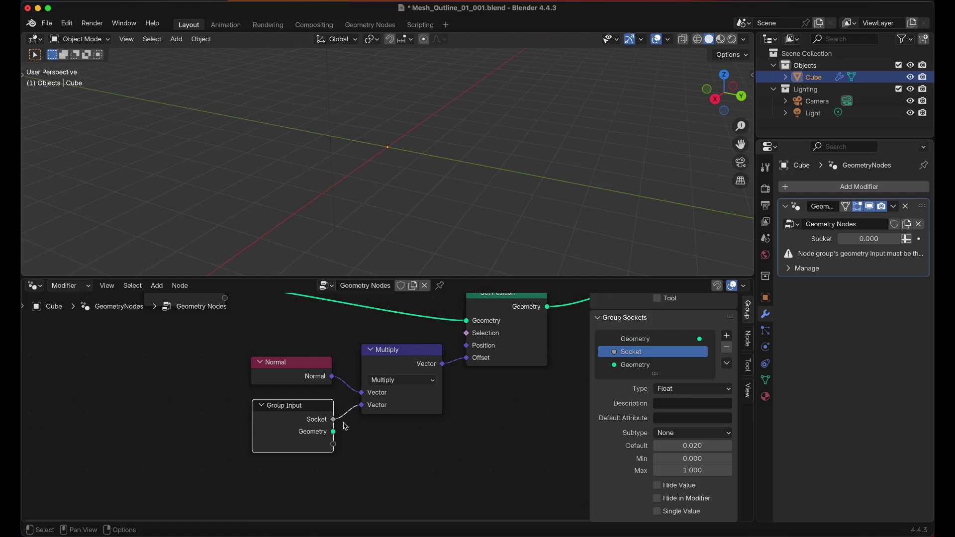
Move Geometry above Socket in the group sockets and set the modifier value to 0.300
{"action": "left_click", "coordinate": [642, 365]}
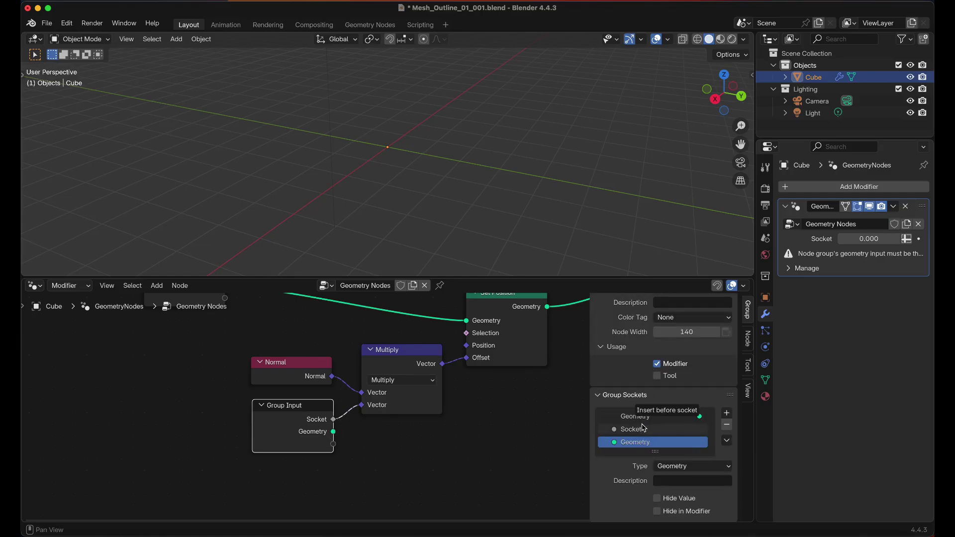
{"action": "left_click_drag", "start_coordinate": [645, 443], "coordinate": [644, 428]}
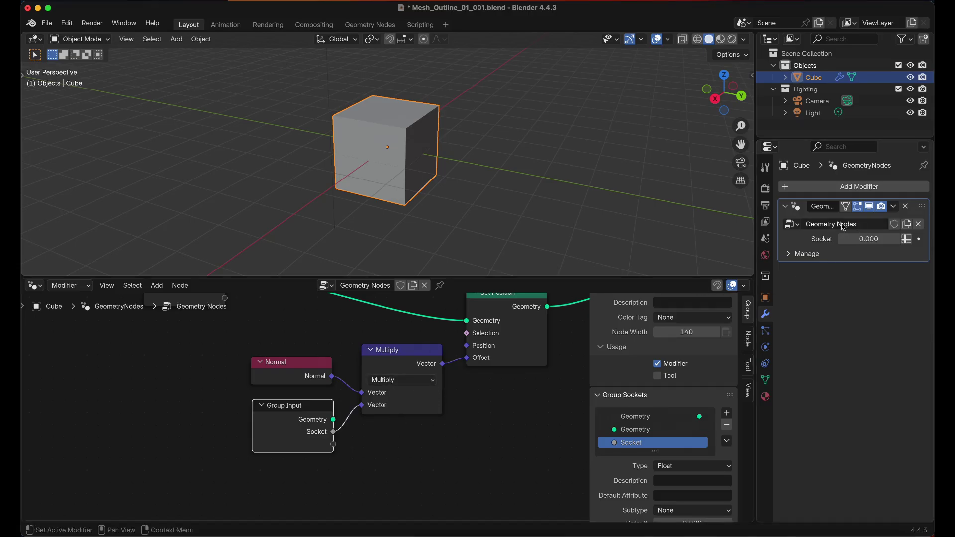
{"action": "mouse_move", "coordinate": [868, 239]}
{"action": "left_mouse_down"}
{"action": "mouse_move", "coordinate": [925, 239]}
{"action": "mouse_move", "coordinate": [874, 239]}
{"action": "left_mouse_up"}
Rename the Socket input to Thickness
{"action": "scroll", "coordinate": [627, 489], "scroll_direction": "down", "scroll_amount": 1}
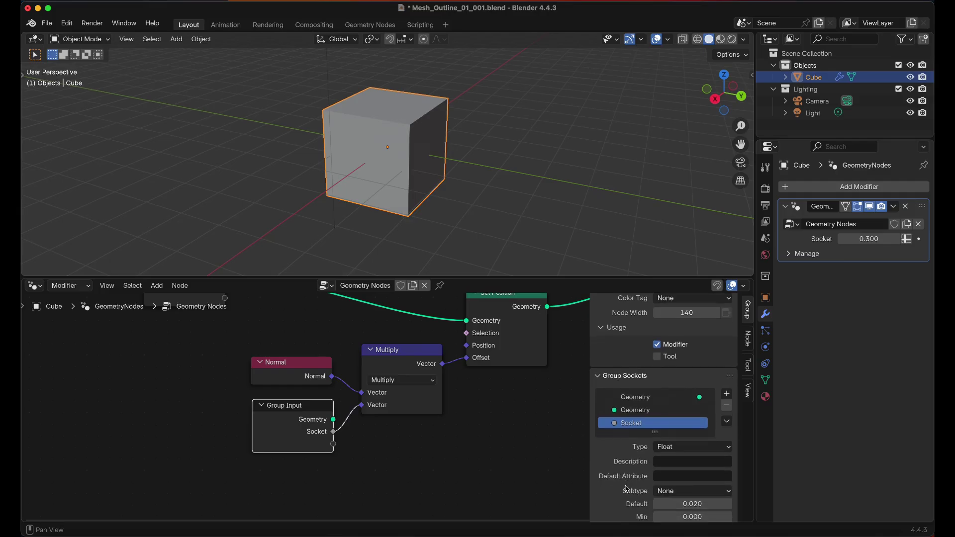
{"action": "double_click", "coordinate": [640, 423]}
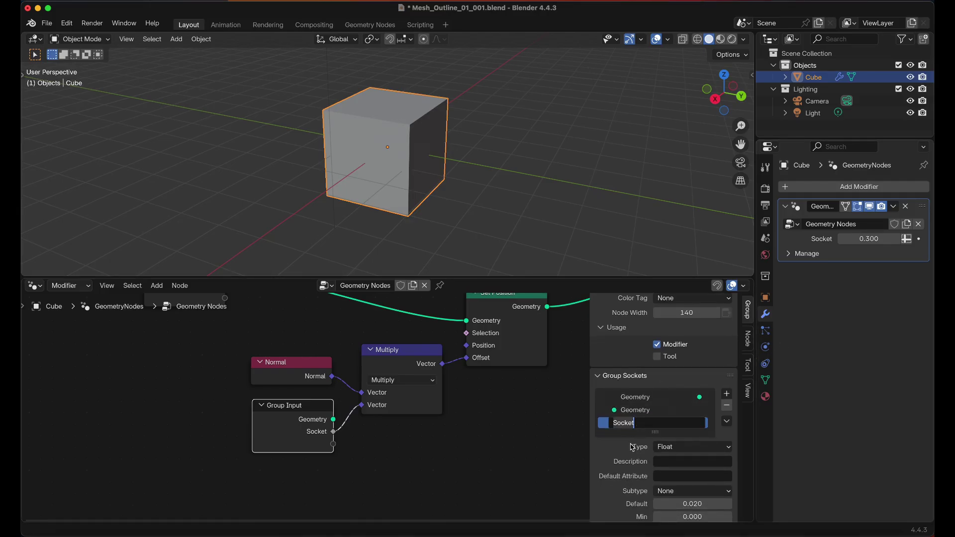
{"action": "type", "text": "Thickness"}
{"action": "key", "text": "Return"}
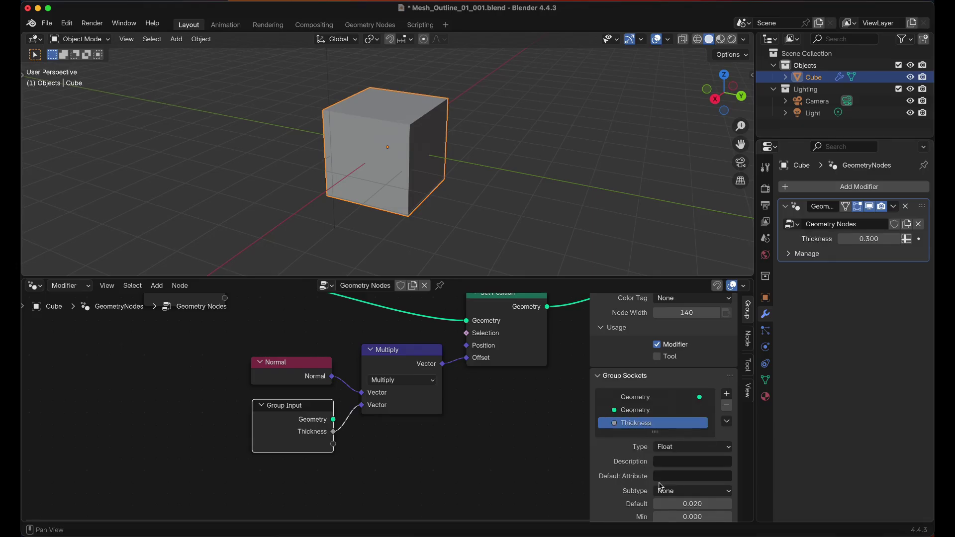
{"action": "left_click", "coordinate": [509, 456]}
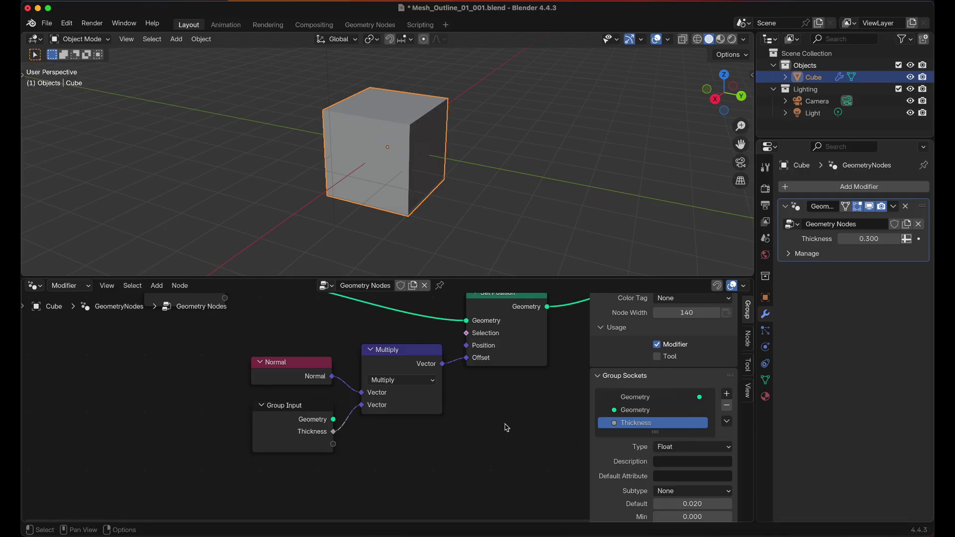
Move the upper Group Input next to Set Position and set the modifier's Thickness to 0.000
{"action": "scroll", "coordinate": [510, 425], "scroll_direction": "up", "scroll_amount": 5}
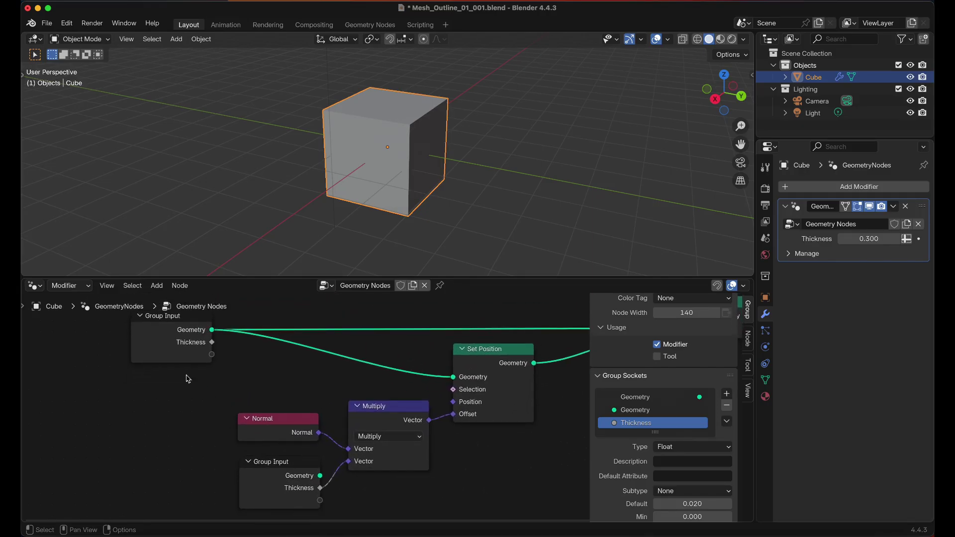
{"action": "left_click_drag", "start_coordinate": [169, 357], "coordinate": [368, 354]}
{"action": "scroll", "coordinate": [490, 450], "scroll_direction": "right", "scroll_amount": 8}
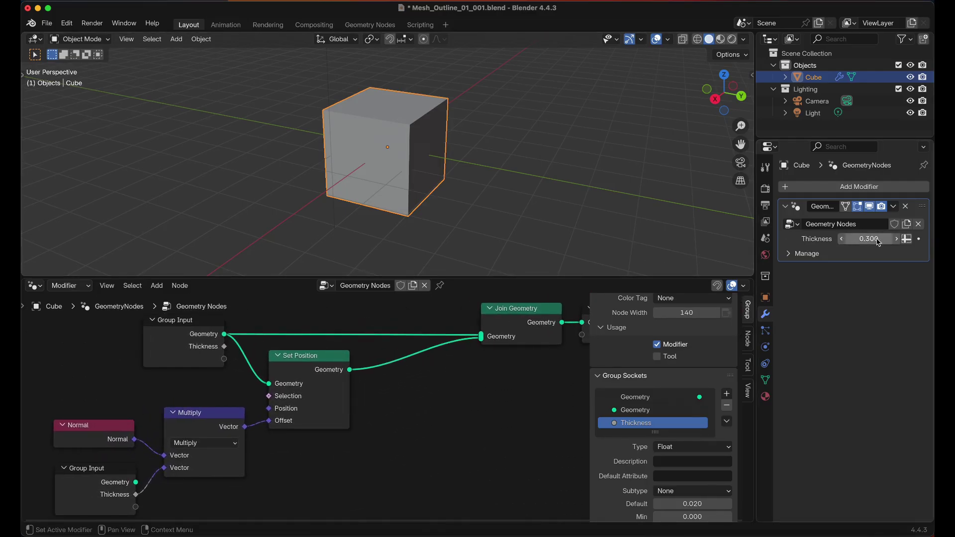
{"action": "left_click_drag", "start_coordinate": [878, 241], "coordinate": [841, 241]}
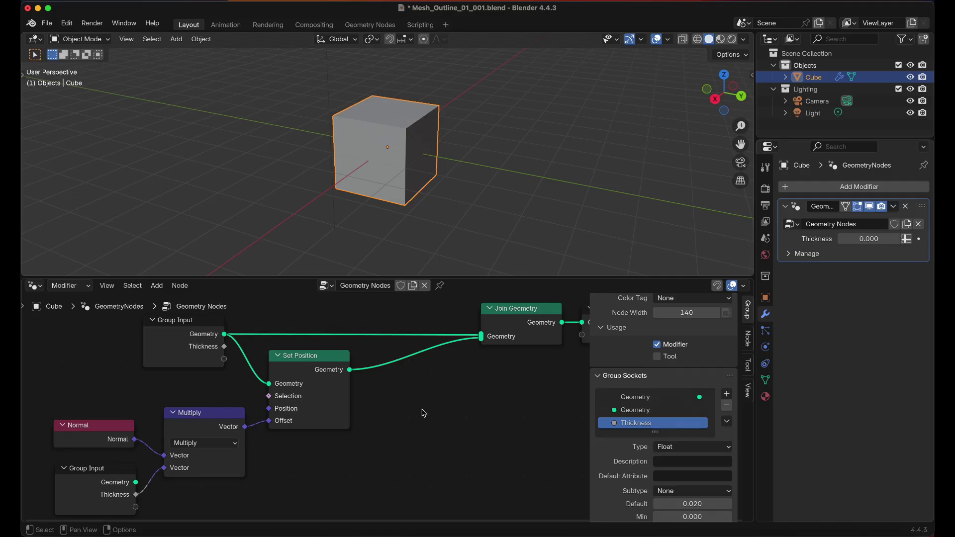
{"action": "scroll", "coordinate": [400, 422], "scroll_direction": "down", "scroll_amount": 2}
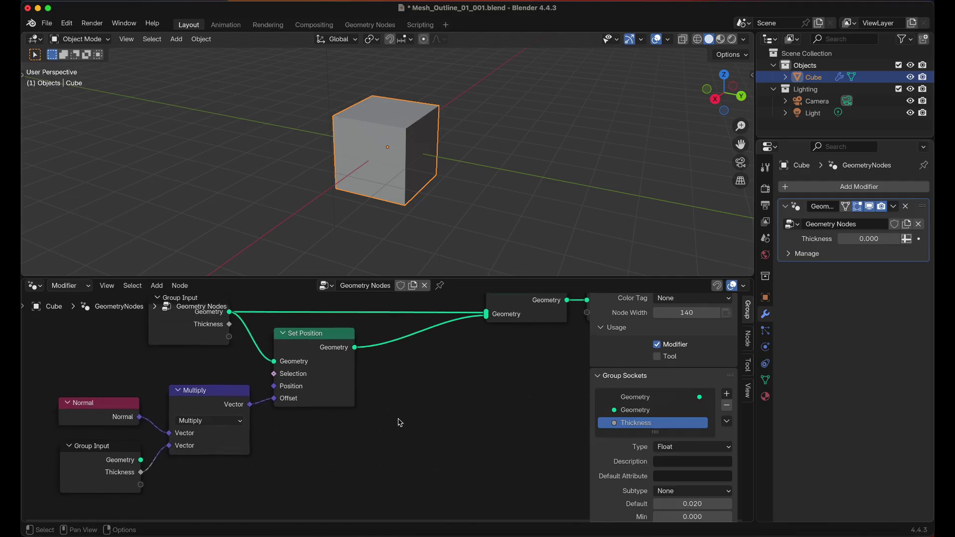
Duplicate Group Input and feed its Thickness into a new Greater Than compare node
{"action": "left_click", "coordinate": [112, 479]}
{"action": "key", "text": "shift+d"}
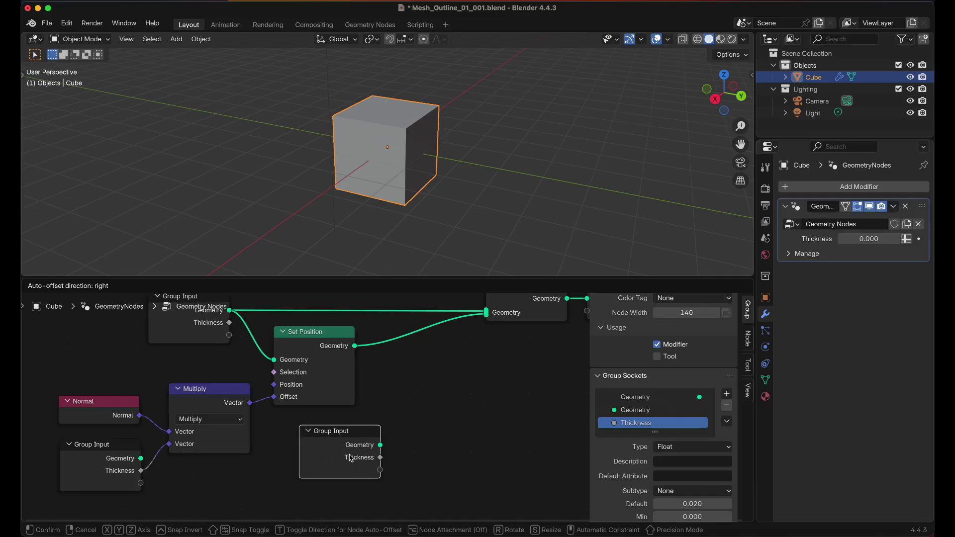
{"action": "left_click", "coordinate": [323, 454]}
{"action": "scroll", "coordinate": [347, 465], "scroll_direction": "right", "scroll_amount": 2}
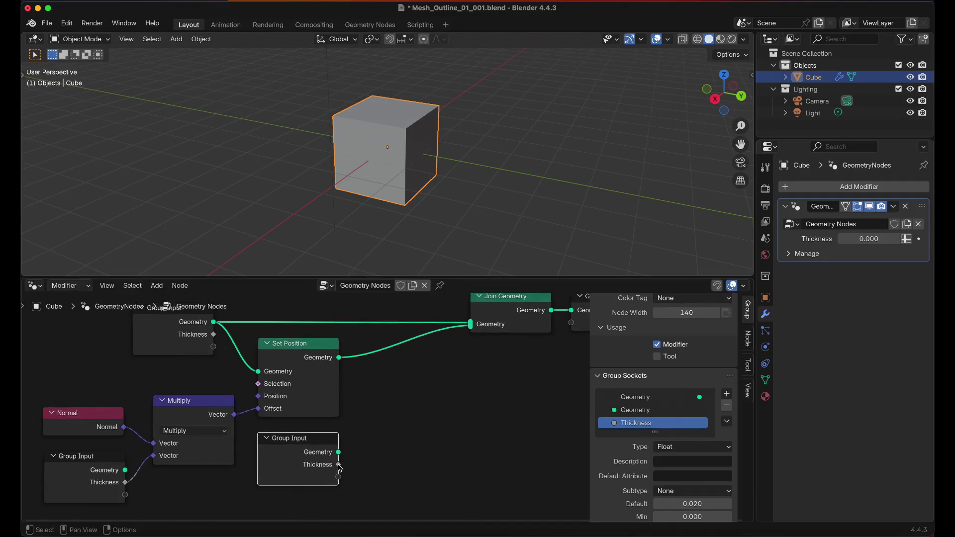
{"action": "left_click_drag", "start_coordinate": [338, 465], "coordinate": [411, 403]}
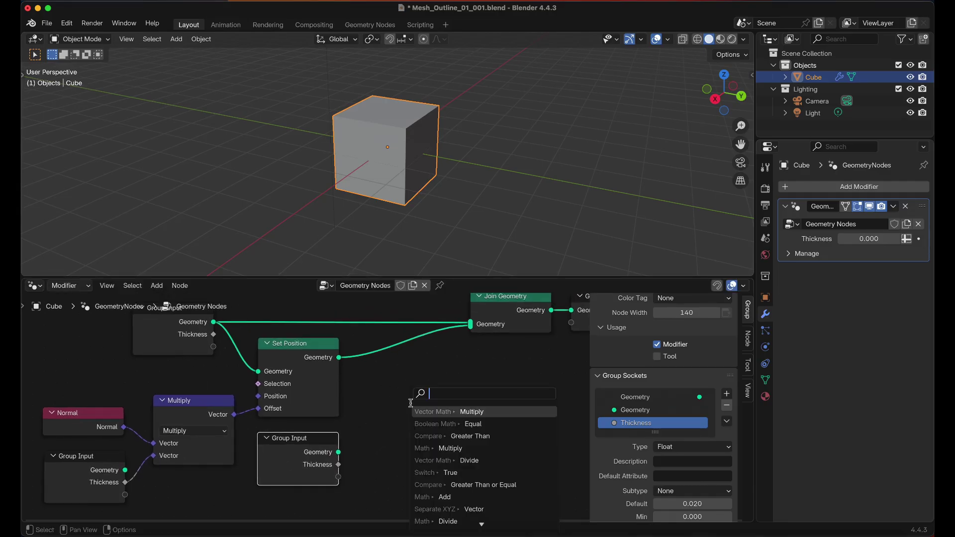
{"action": "type", "text": "greater"}
{"action": "left_click", "coordinate": [456, 411]}
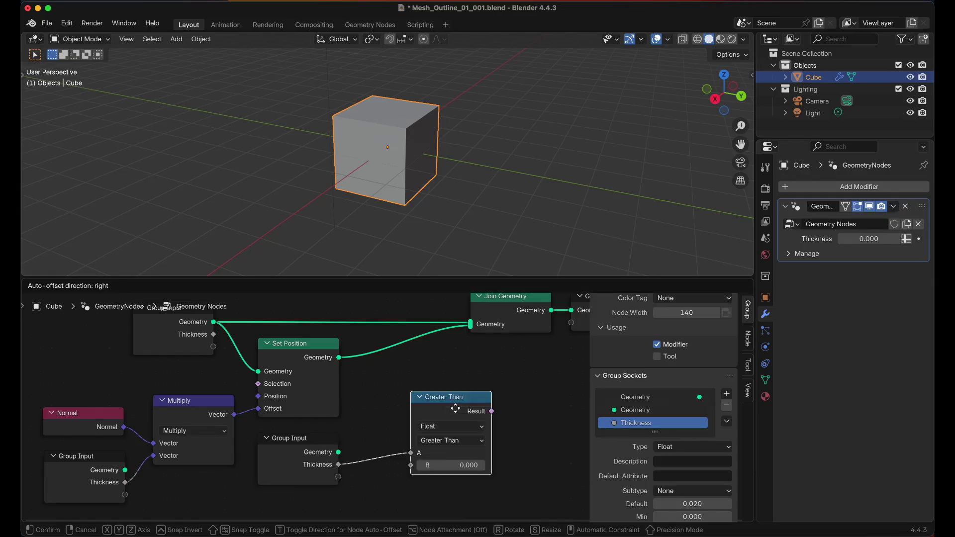
{"action": "left_click", "coordinate": [463, 409]}
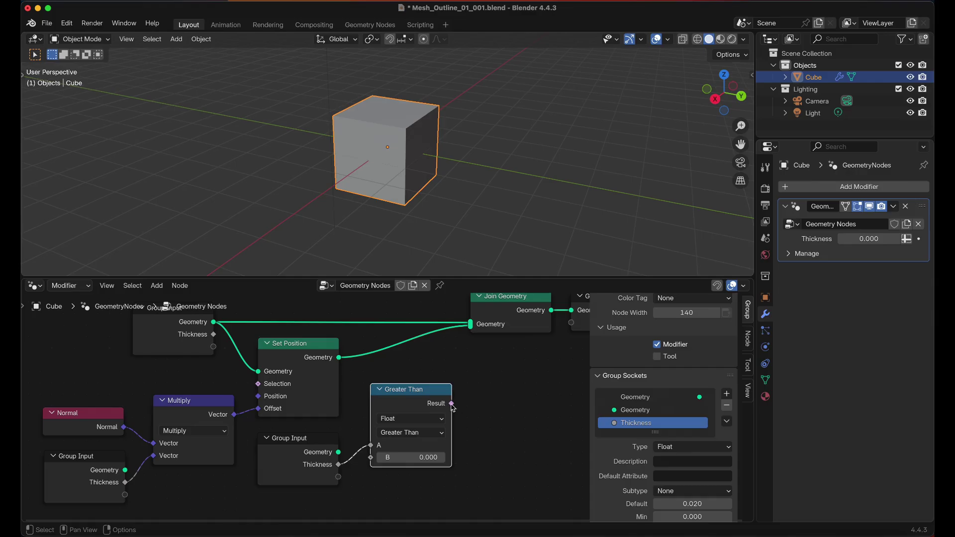
Add a Switch node driven by the Greater Than result
{"action": "left_click_drag", "start_coordinate": [452, 403], "coordinate": [516, 396]}
{"action": "type", "text": "switch"}
{"action": "key", "text": "Return"}
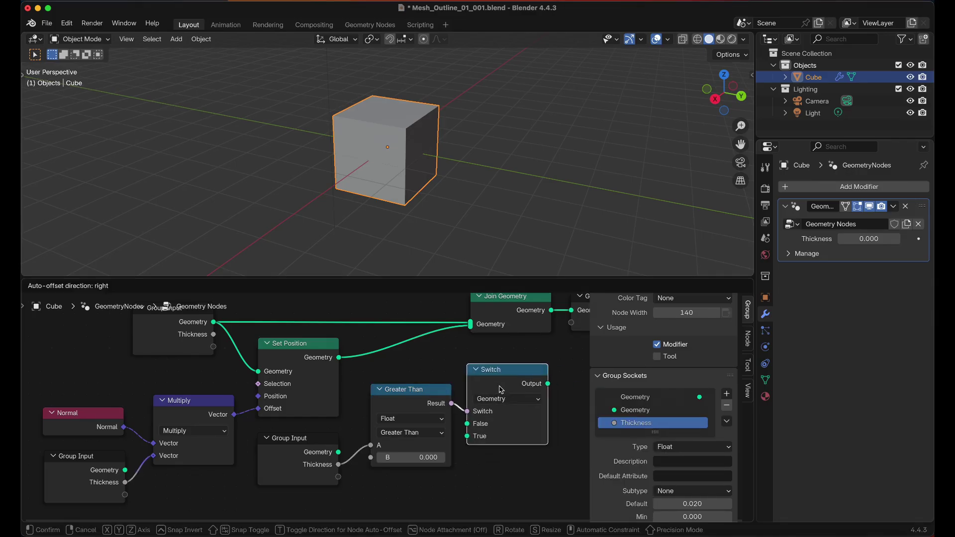
{"action": "left_click", "coordinate": [506, 388]}
Move the Join Geometry and Group Output nodes further right
{"action": "scroll", "coordinate": [477, 429], "scroll_direction": "right", "scroll_amount": 10}
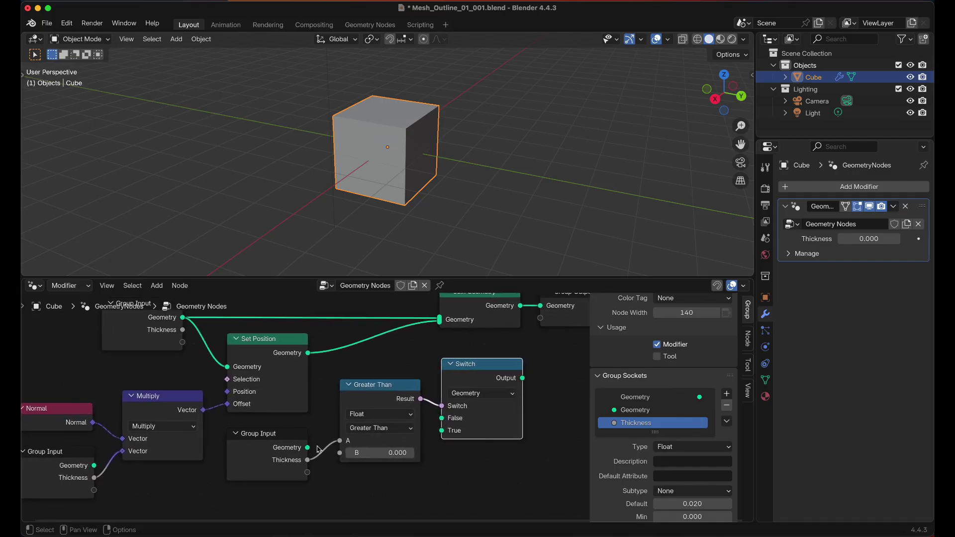
{"action": "left_click_drag", "start_coordinate": [383, 317], "coordinate": [470, 351]}
{"action": "key", "text": "g"}
{"action": "left_click", "coordinate": [571, 361]}
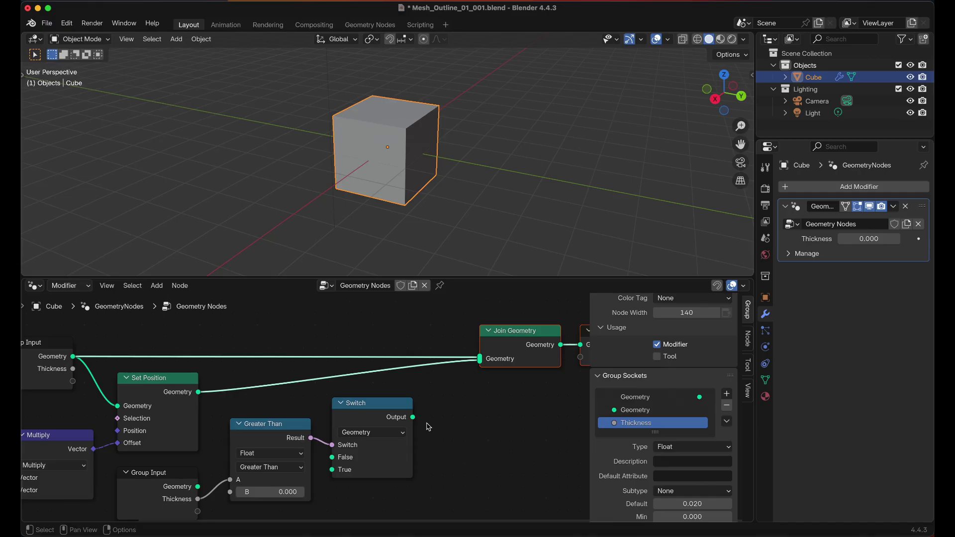
Link the Switch output into Join Geometry and remove the direct Set Position link
{"action": "left_click_drag", "start_coordinate": [413, 417], "coordinate": [478, 366]}
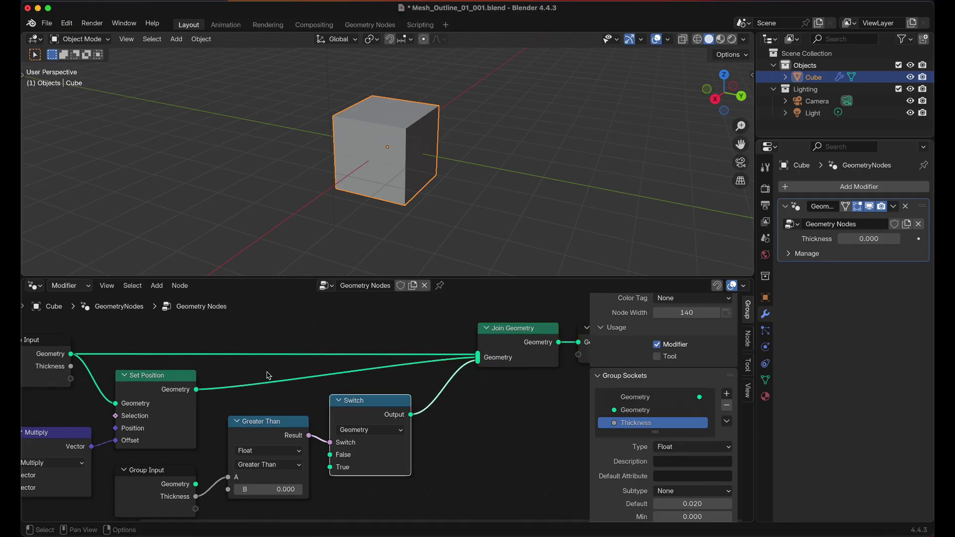
{"action": "right_click_drag", "start_coordinate": [283, 373], "coordinate": [285, 388], "text": "ctrl"}
{"action": "scroll", "coordinate": [250, 392], "scroll_direction": "down", "scroll_amount": 2}
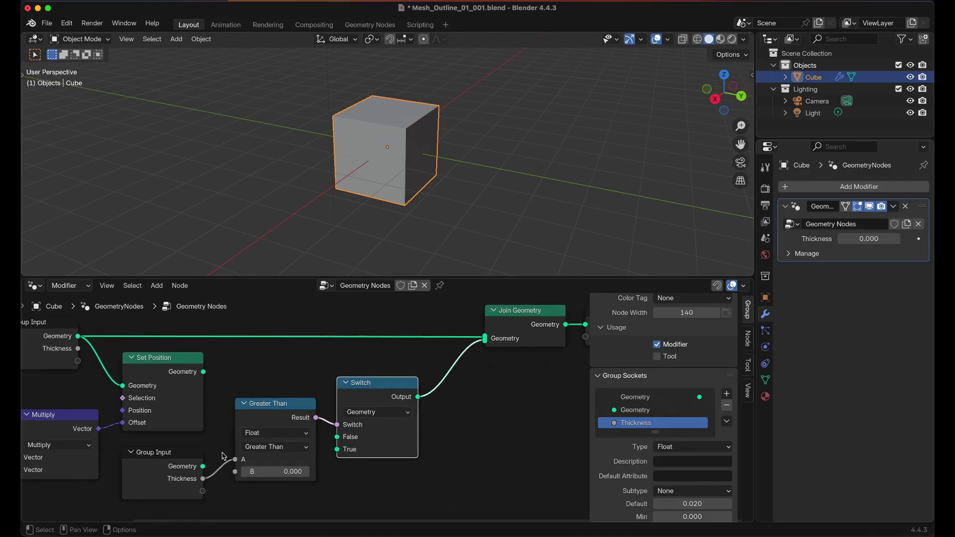
{"action": "scroll", "coordinate": [218, 458], "scroll_direction": "down", "scroll_amount": 2}
{"action": "scroll", "coordinate": [248, 423], "scroll_direction": "left", "scroll_amount": 8}
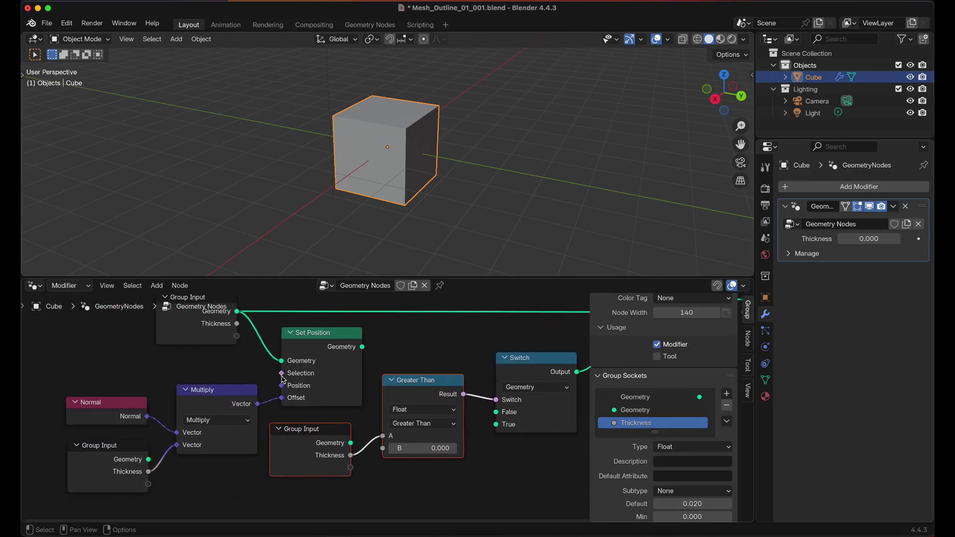
Move Set Position, Normal, Multiply and Group Input lower, and raise Group Input and Greater Than
{"action": "left_click_drag", "start_coordinate": [105, 378], "coordinate": [214, 518]}
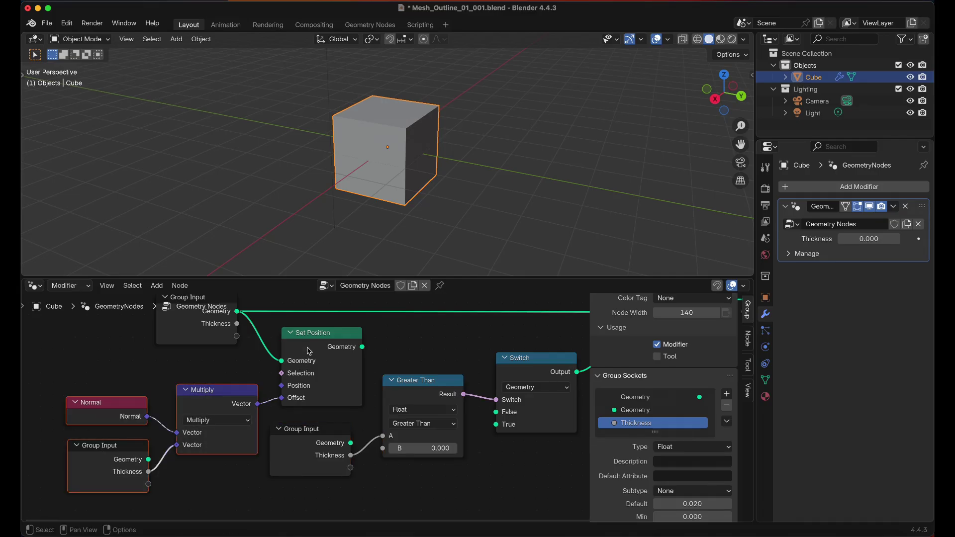
{"action": "left_click", "coordinate": [344, 341]}
{"action": "left_click_drag", "start_coordinate": [110, 379], "coordinate": [238, 492]}
{"action": "key", "text": "g"}
{"action": "key", "text": "y"}
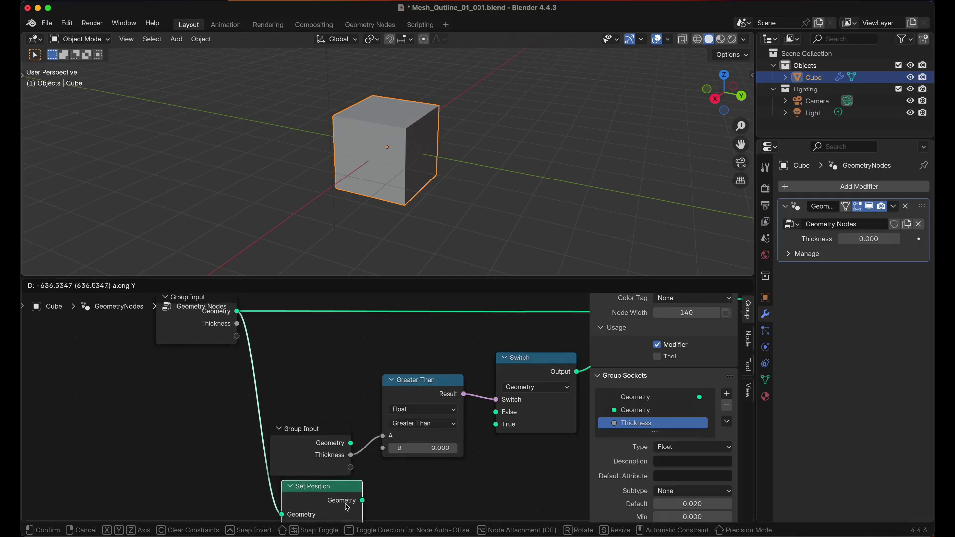
{"action": "left_click", "coordinate": [341, 503]}
{"action": "scroll", "coordinate": [319, 442], "scroll_direction": "right", "scroll_amount": 2}
{"action": "left_click_drag", "start_coordinate": [319, 442], "coordinate": [412, 455]}
{"action": "key", "text": "g"}
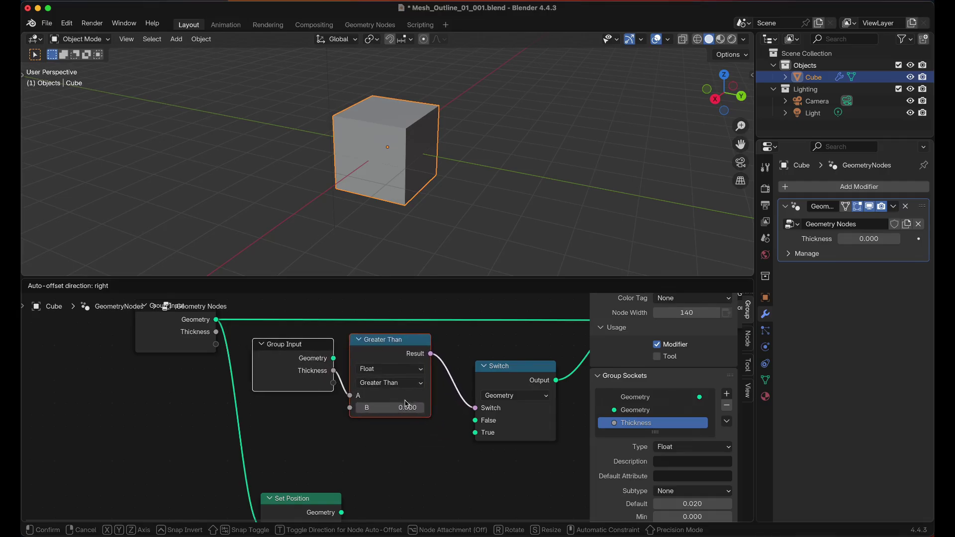
{"action": "left_click", "coordinate": [406, 403]}
Nudge the offset nodes slightly lower to tidy the graph layout
{"action": "scroll", "coordinate": [428, 482], "scroll_direction": "down", "scroll_amount": 3}
{"action": "scroll", "coordinate": [408, 473], "scroll_direction": "down", "scroll_amount": 1}
{"action": "scroll", "coordinate": [407, 472], "scroll_direction": "left", "scroll_amount": 1}
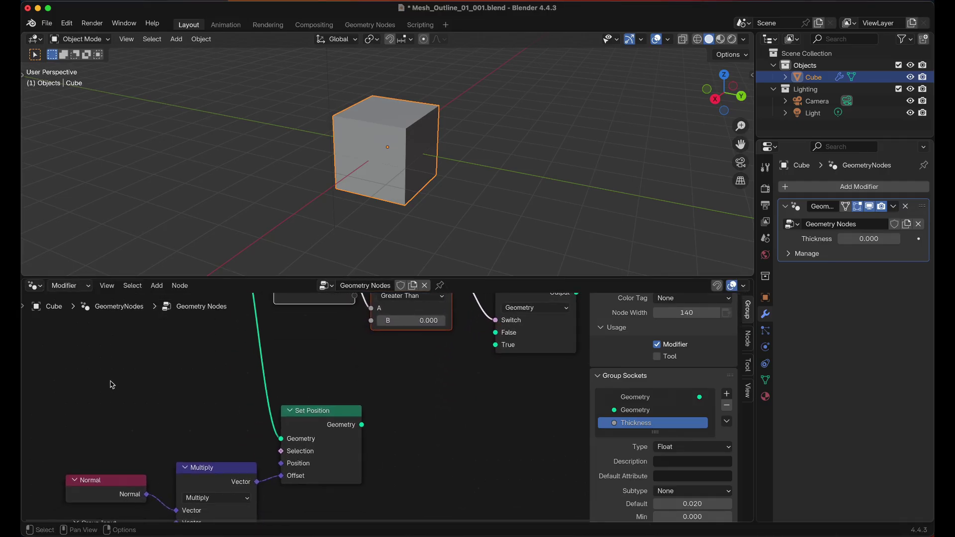
{"action": "scroll", "coordinate": [129, 422], "scroll_direction": "down", "scroll_amount": 5}
{"action": "scroll", "coordinate": [129, 423], "scroll_direction": "left", "scroll_amount": 2}
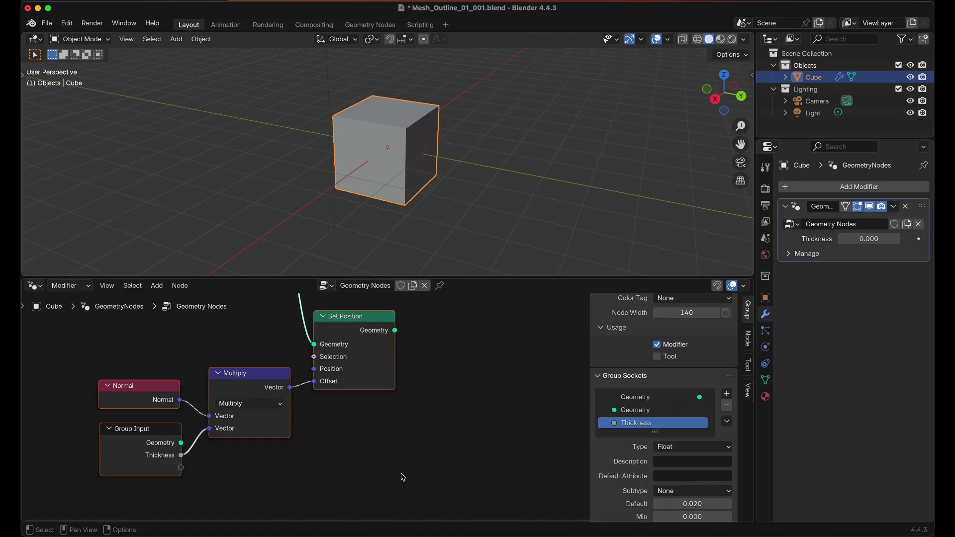
{"action": "scroll", "coordinate": [403, 458], "scroll_direction": "up", "scroll_amount": 2}
{"action": "scroll", "coordinate": [403, 423], "scroll_direction": "down", "scroll_amount": 3}
{"action": "scroll", "coordinate": [401, 384], "scroll_direction": "up", "scroll_amount": 3}
{"action": "scroll", "coordinate": [401, 384], "scroll_direction": "right", "scroll_amount": 2}
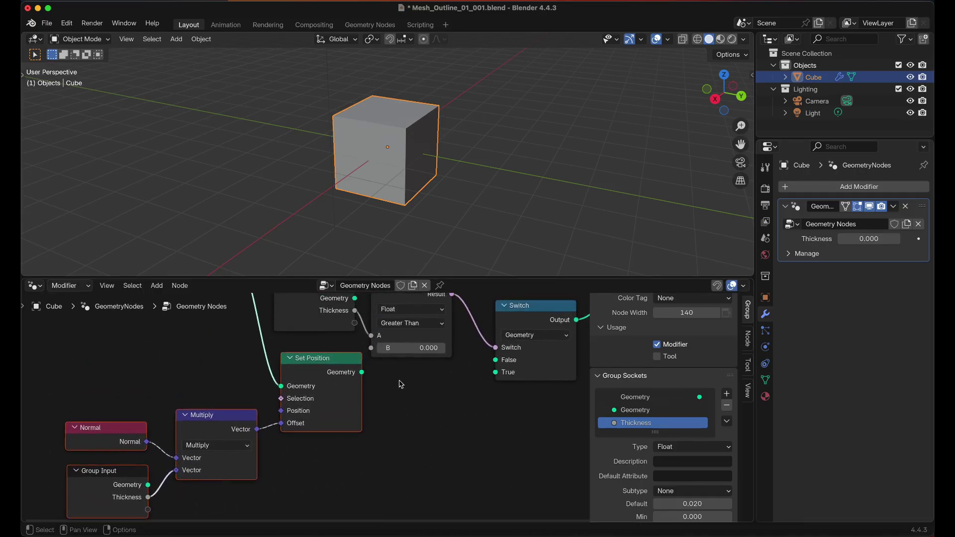
{"action": "scroll", "coordinate": [401, 384], "scroll_direction": "up", "scroll_amount": 2}
{"action": "scroll", "coordinate": [400, 384], "scroll_direction": "right", "scroll_amount": 1}
{"action": "key", "text": "g"}
{"action": "left_click", "coordinate": [407, 407]}
Connect Set Position's Geometry output to the Switch node's True input
{"action": "scroll", "coordinate": [412, 423], "scroll_direction": "right", "scroll_amount": 3}
{"action": "scroll", "coordinate": [413, 423], "scroll_direction": "up", "scroll_amount": 1}
{"action": "left_click_drag", "start_coordinate": [275, 432], "coordinate": [415, 416]}
{"action": "left_click", "coordinate": [419, 419]}
{"action": "scroll", "coordinate": [348, 406], "scroll_direction": "up", "scroll_amount": 3}
{"action": "scroll", "coordinate": [358, 408], "scroll_direction": "right", "scroll_amount": 6}
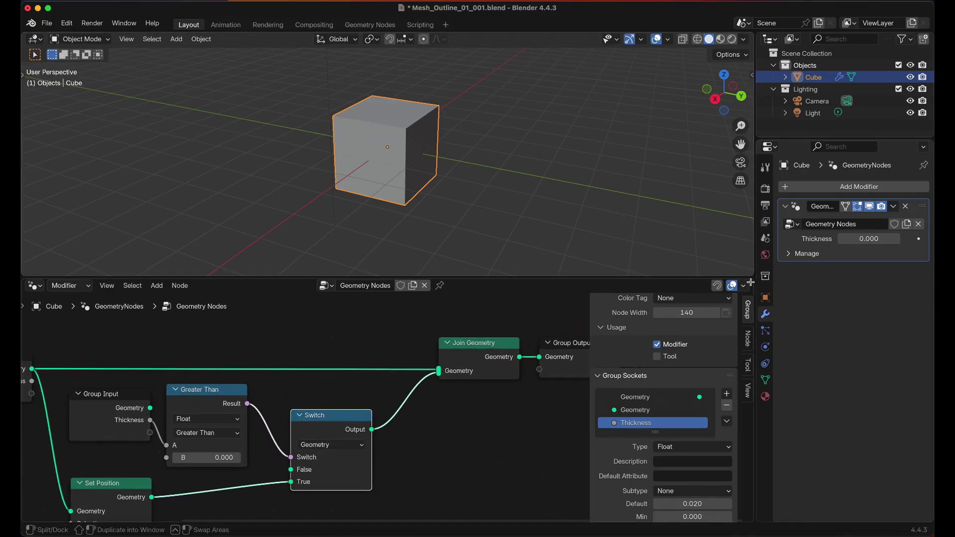
{"action": "left_click_drag", "start_coordinate": [750, 283], "coordinate": [519, 298]}
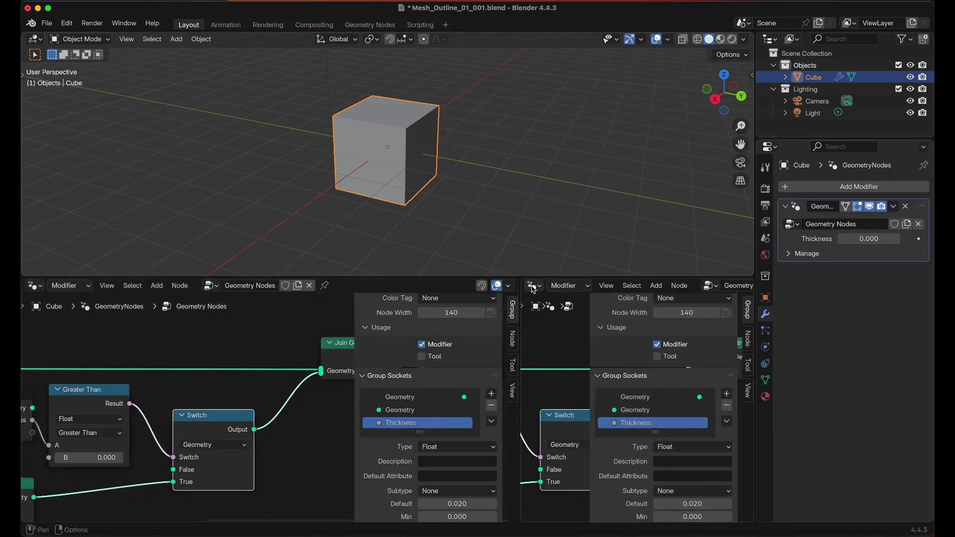
{"action": "left_click", "coordinate": [533, 286]}
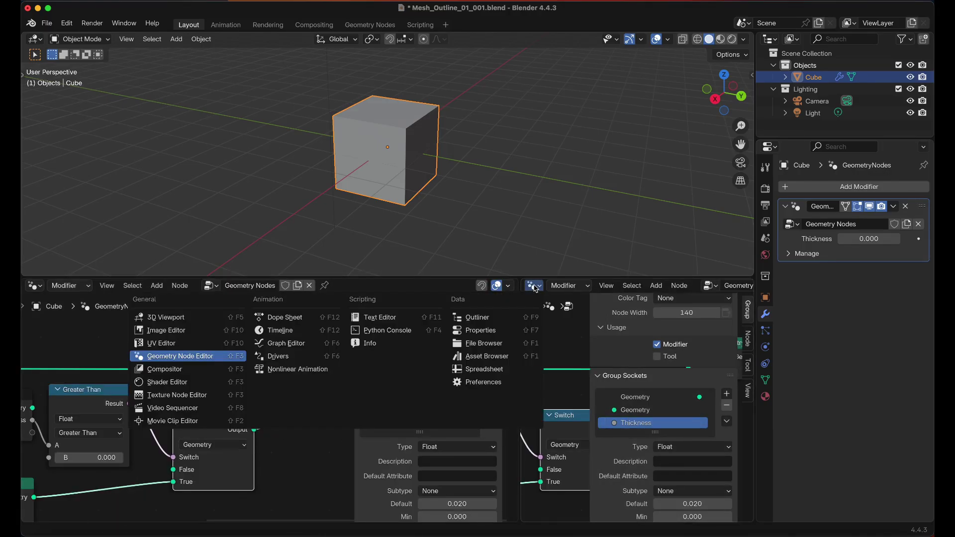
{"action": "left_click", "coordinate": [502, 370]}
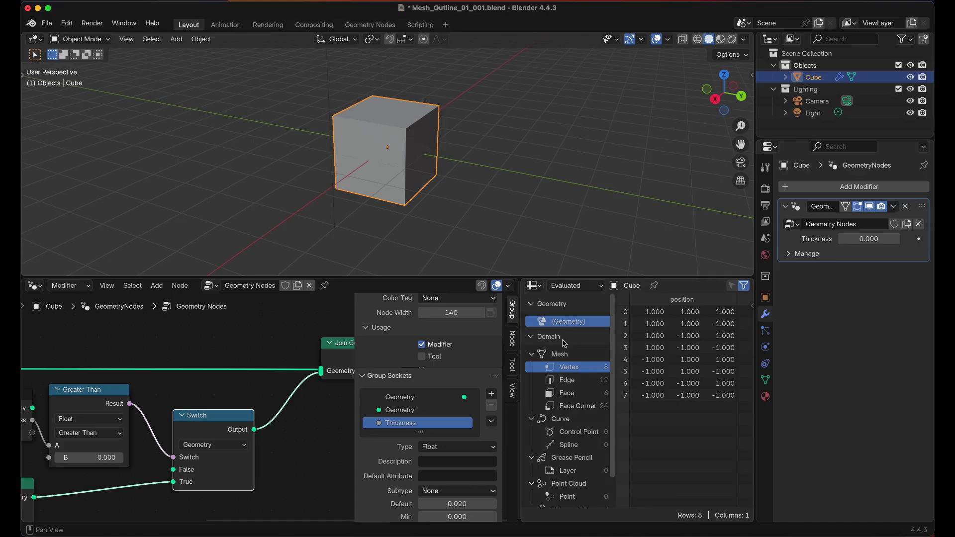
{"action": "left_click_drag", "start_coordinate": [869, 239], "coordinate": [900, 239]}
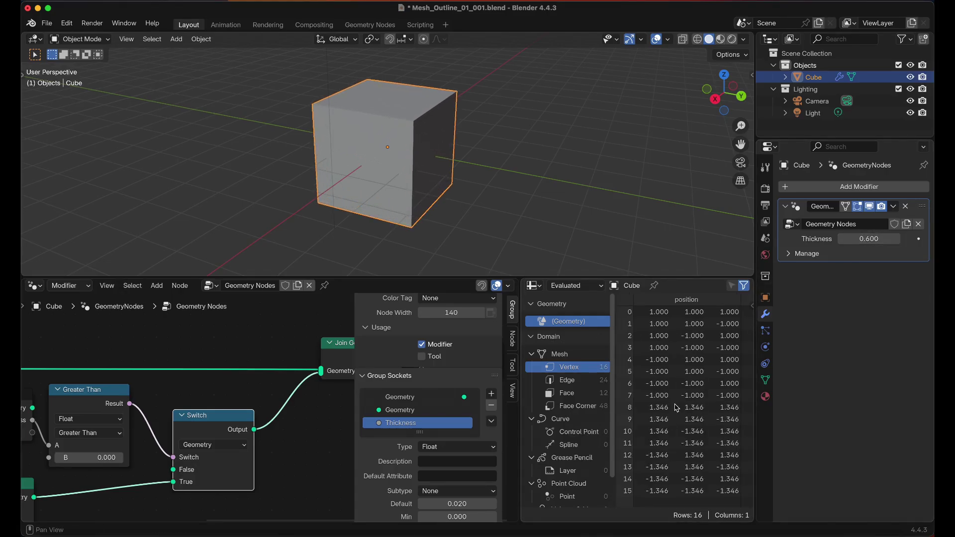
{"action": "left_click", "coordinate": [869, 239]}
{"action": "type", "text": "0"}
{"action": "key", "text": "Return"}
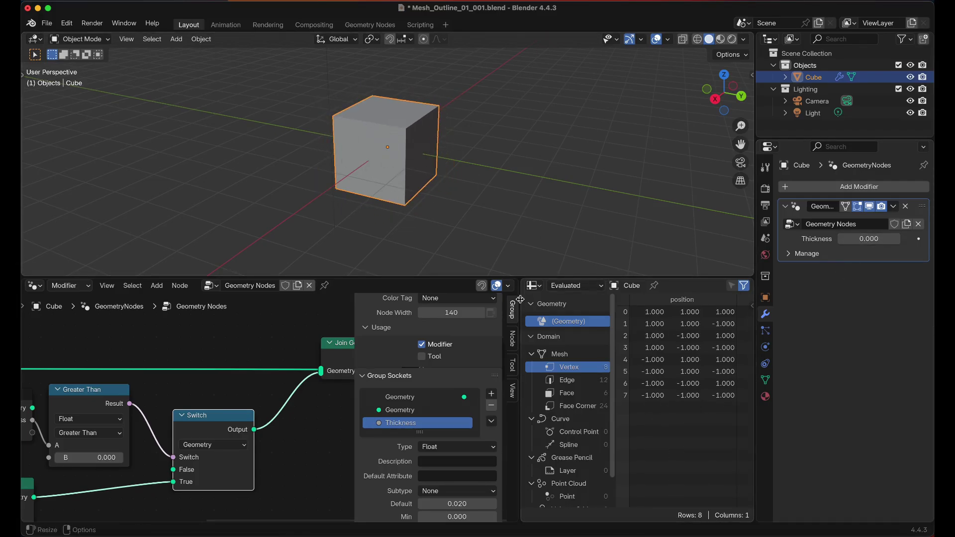
{"action": "left_click_drag", "start_coordinate": [515, 282], "coordinate": [601, 313]}
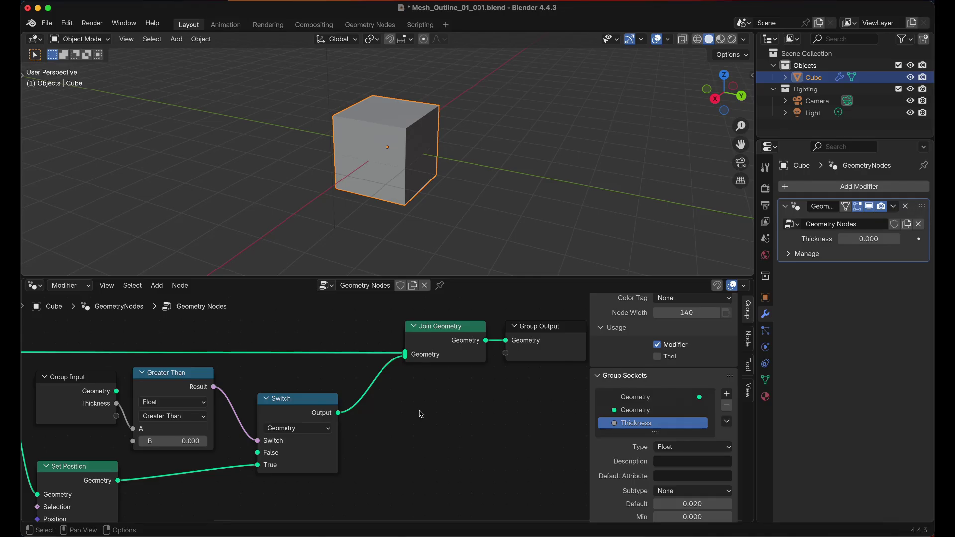
Add a Set Material node by searching 'mater' and drop it onto the Switch→Join Geometry link
{"action": "key", "text": "shift+a"}
{"action": "type", "text": "mat"}
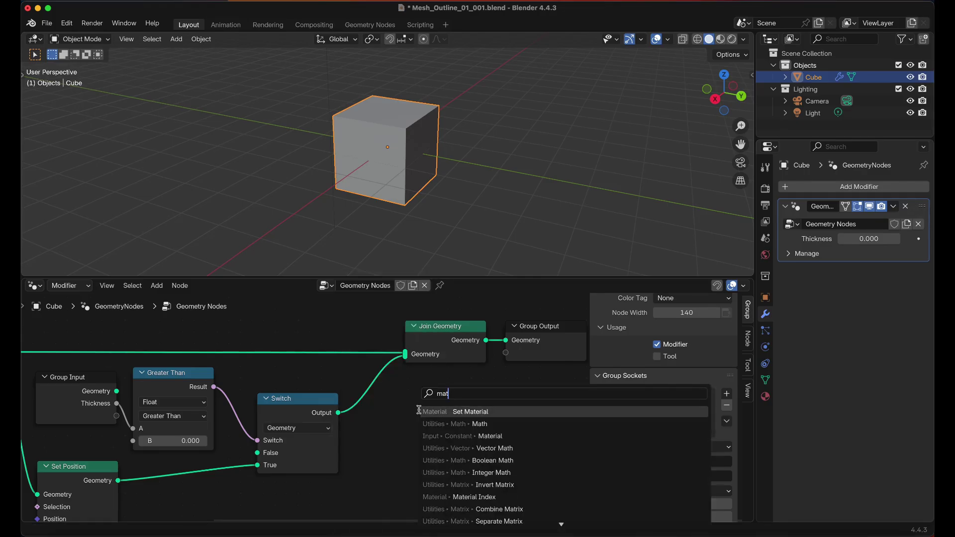
{"action": "type", "text": "er"}
{"action": "left_click", "coordinate": [437, 411]}
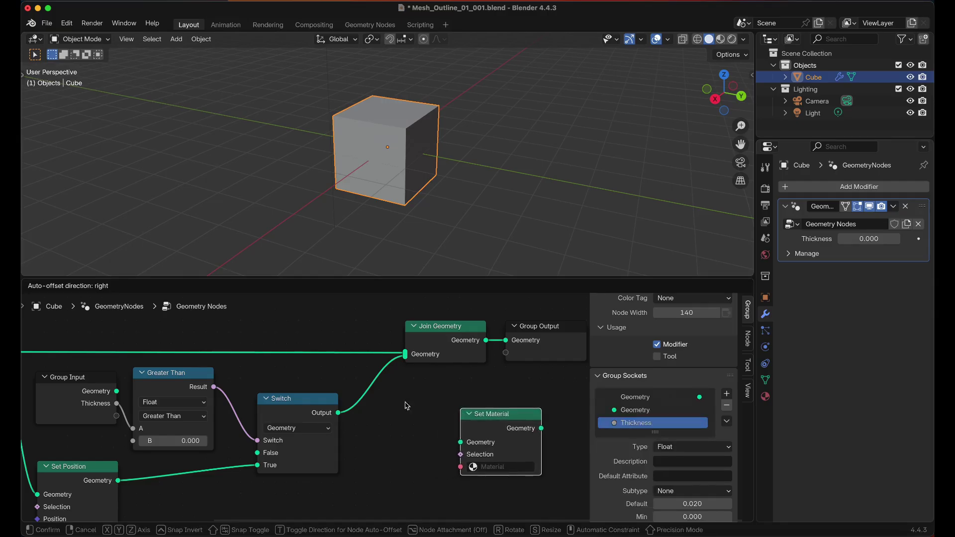
{"action": "left_click", "coordinate": [385, 383]}
{"action": "scroll", "coordinate": [438, 403], "scroll_direction": "right", "scroll_amount": 5}
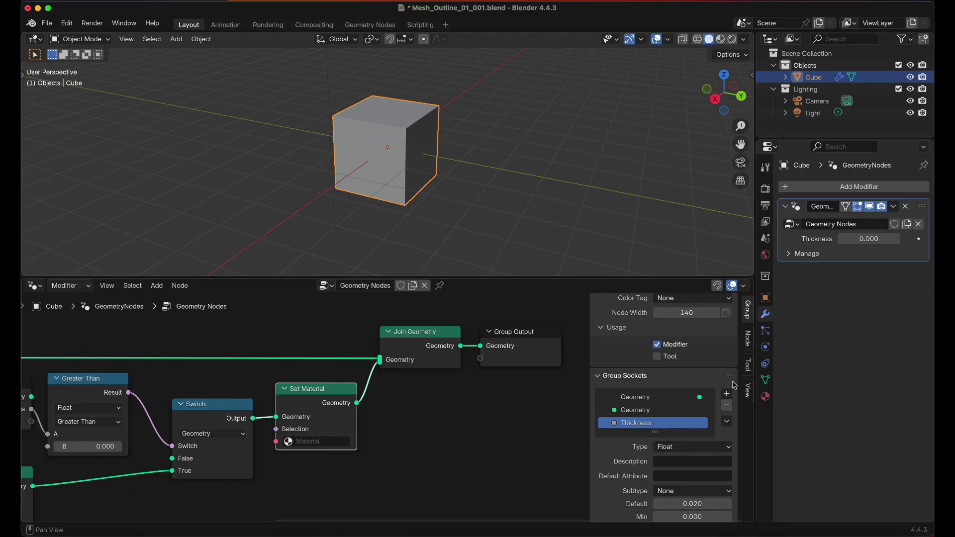
Add a second material slot to the cube with a new material named Outline
{"action": "left_click", "coordinate": [765, 399]}
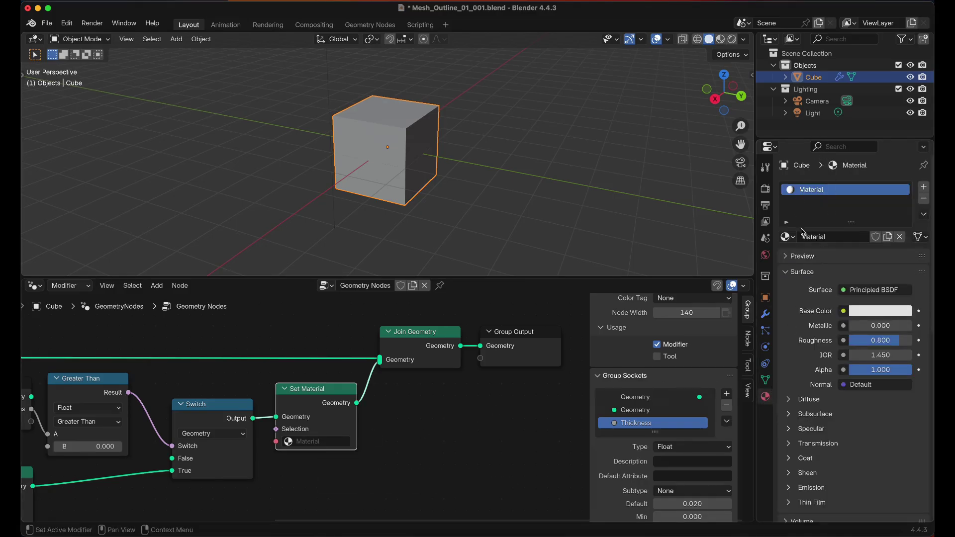
{"action": "left_click", "coordinate": [923, 187]}
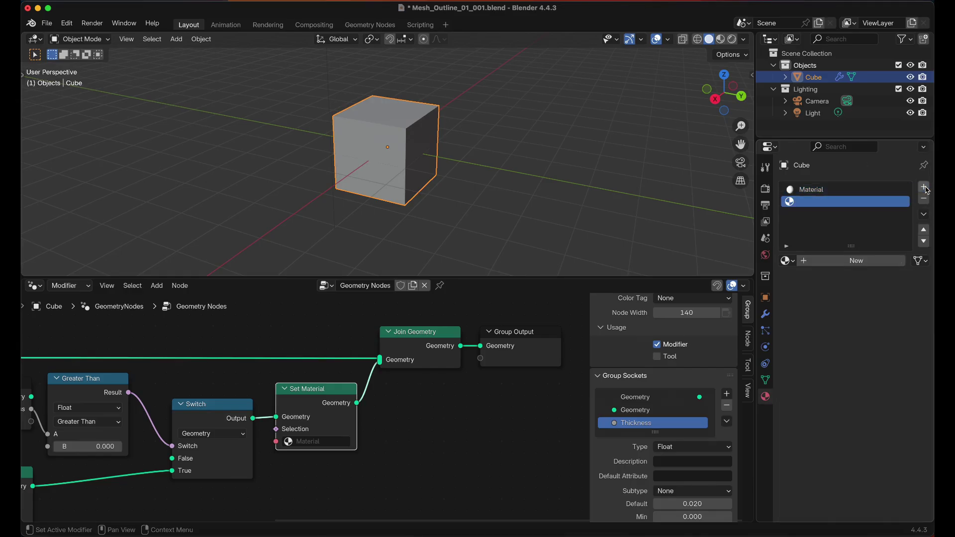
{"action": "left_click", "coordinate": [820, 262]}
{"action": "left_click", "coordinate": [848, 263]}
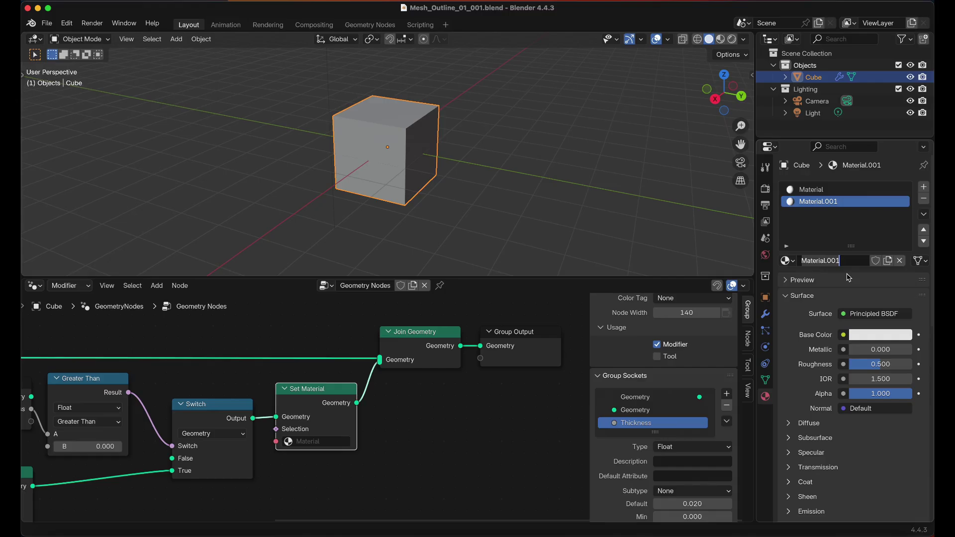
{"action": "type", "text": "Outline"}
{"action": "key", "text": "Return"}
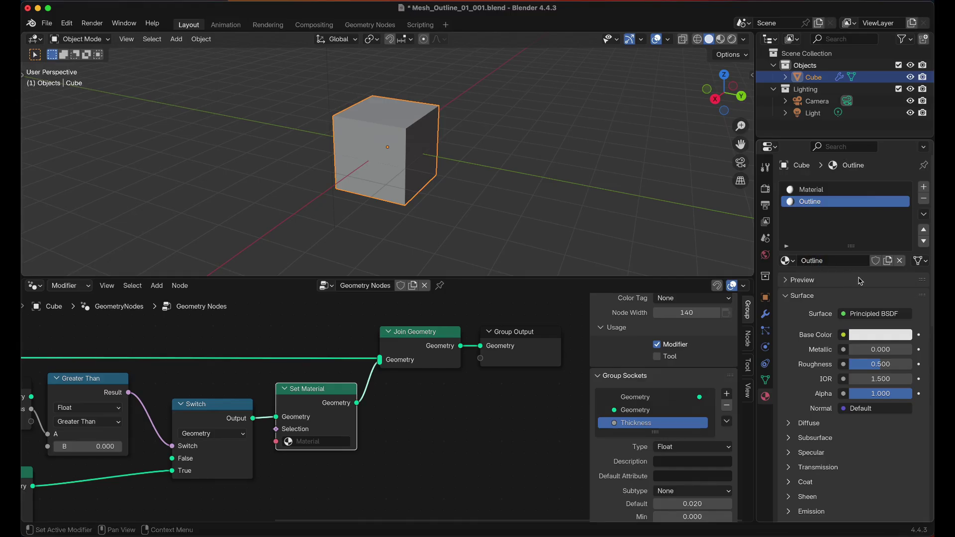
Set the Outline material's Roughness to 1.000 and its base colour to black
{"action": "left_click_drag", "start_coordinate": [859, 368], "coordinate": [889, 367]}
{"action": "left_click", "coordinate": [879, 336]}
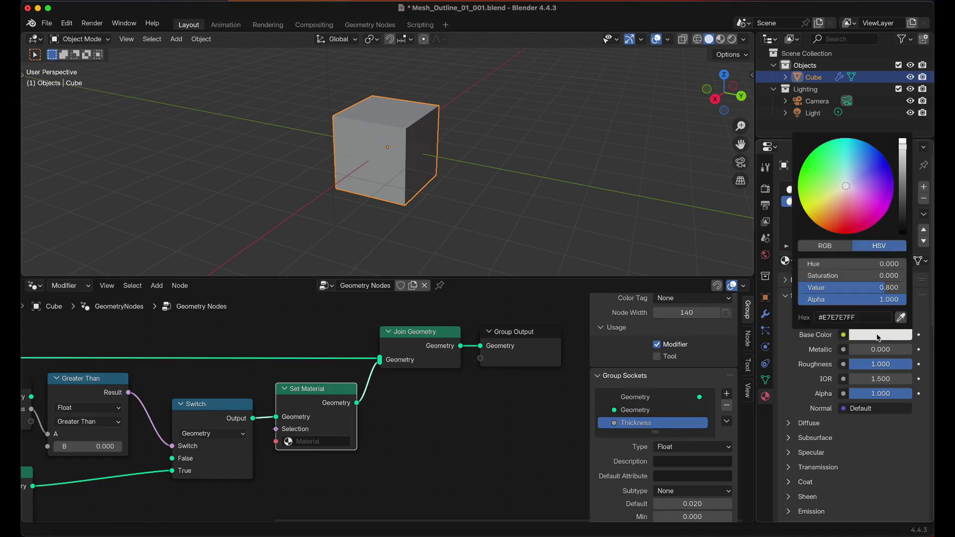
{"action": "left_click_drag", "start_coordinate": [903, 171], "coordinate": [904, 234]}
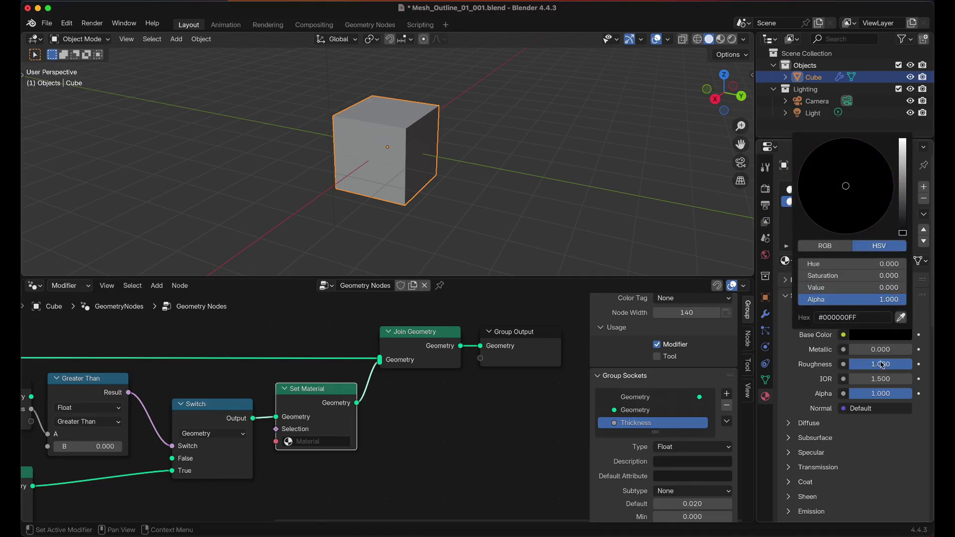
Enable Backface Culling for Camera and Shadow, with a black, fully rough viewport display
{"action": "scroll", "coordinate": [833, 390], "scroll_direction": "down", "scroll_amount": 15}
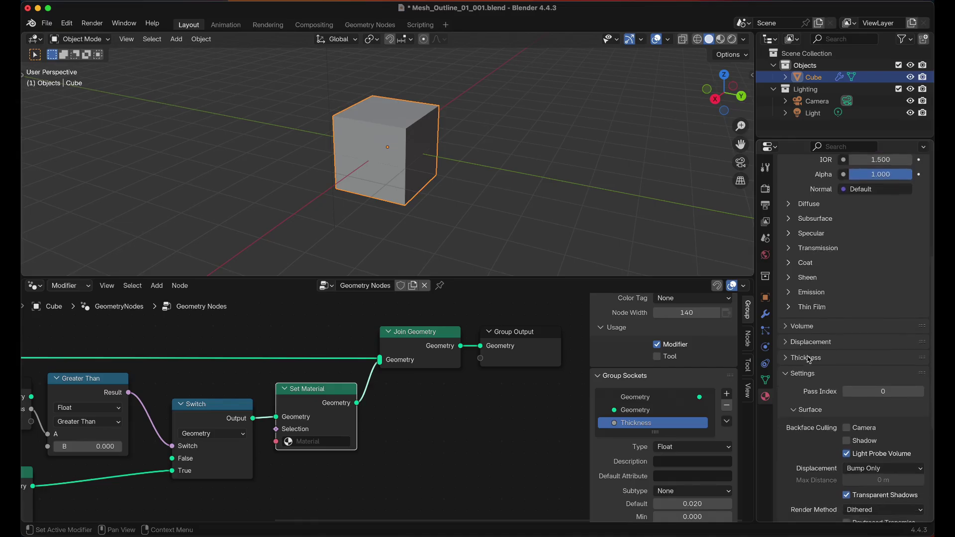
{"action": "scroll", "coordinate": [802, 346], "scroll_direction": "down", "scroll_amount": 2}
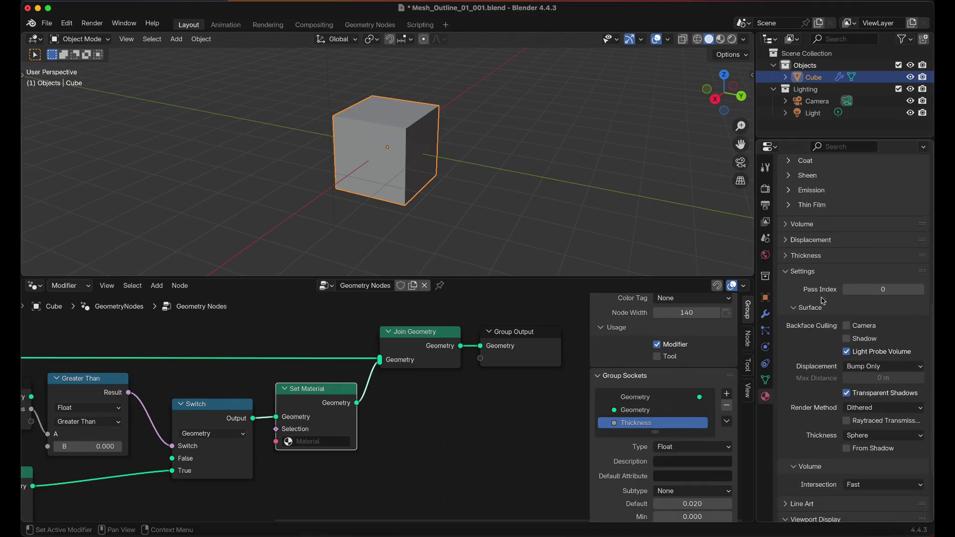
{"action": "scroll", "coordinate": [822, 339], "scroll_direction": "down", "scroll_amount": 6}
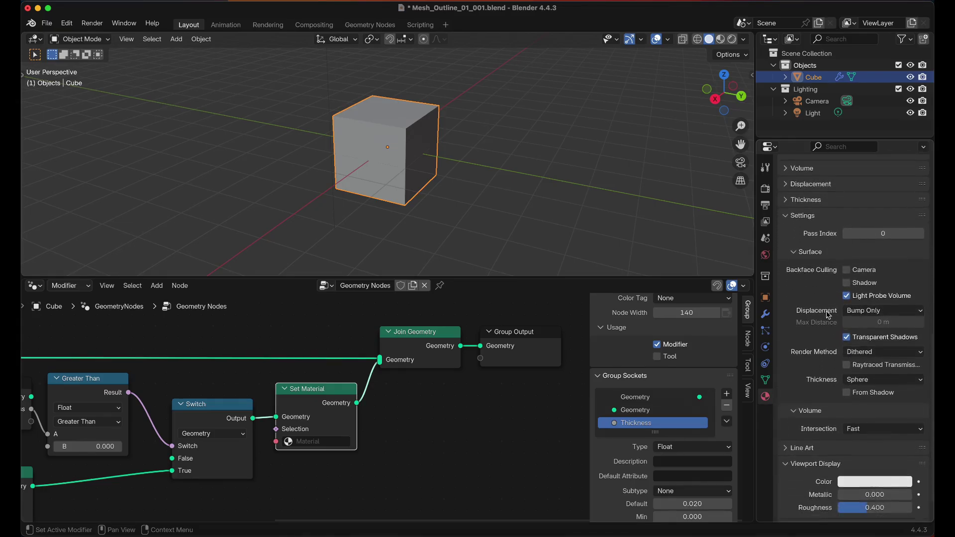
{"action": "left_click_drag", "start_coordinate": [846, 242], "coordinate": [847, 255]}
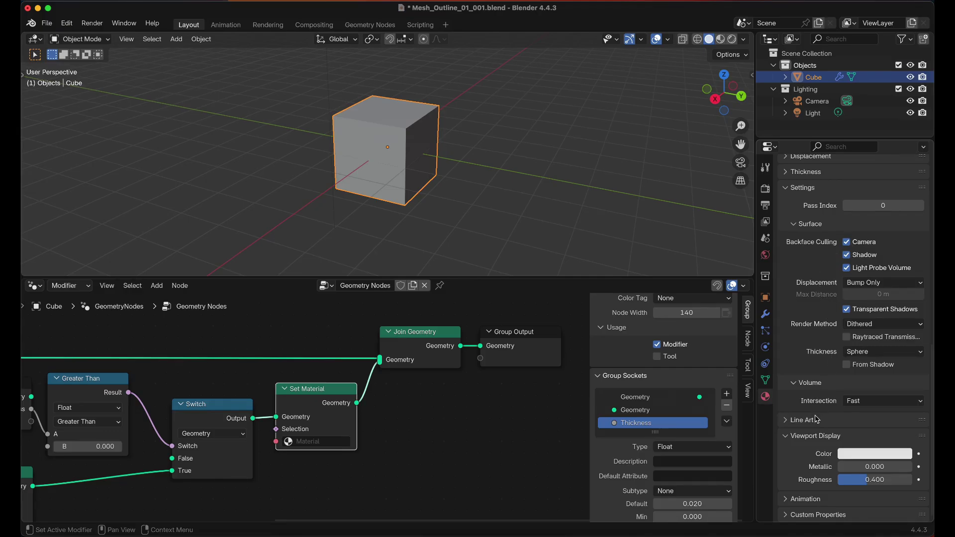
{"action": "left_click_drag", "start_coordinate": [860, 480], "coordinate": [915, 480]}
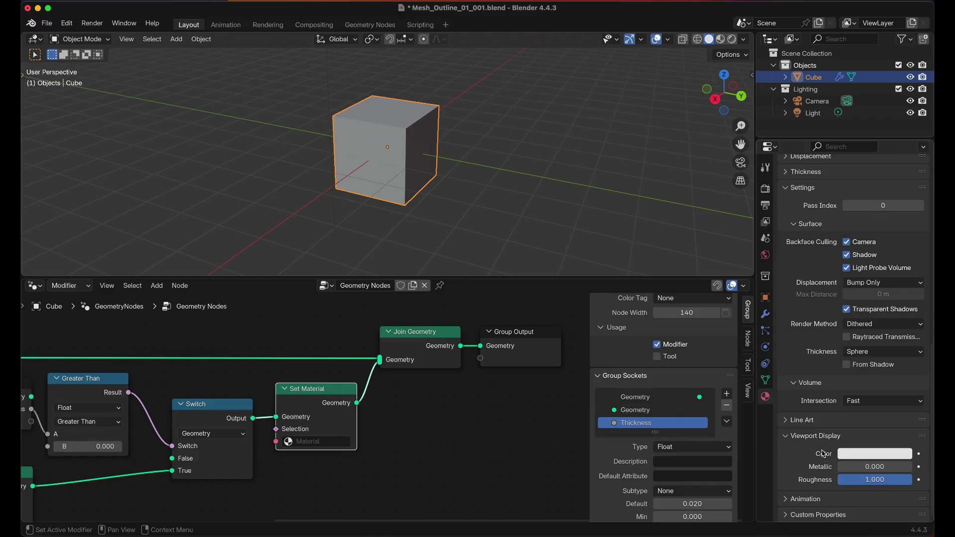
{"action": "left_click", "coordinate": [882, 455]}
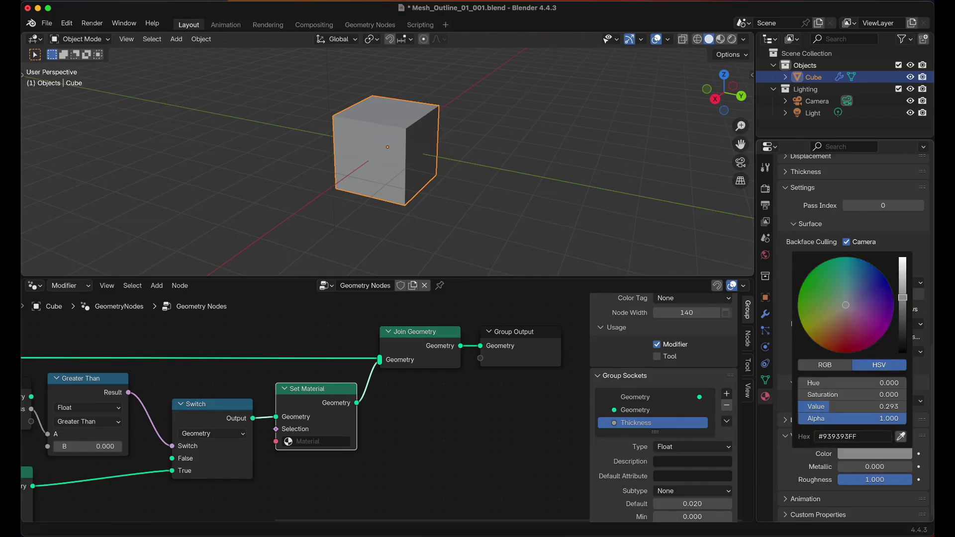
{"action": "left_click_drag", "start_coordinate": [845, 407], "coordinate": [801, 407]}
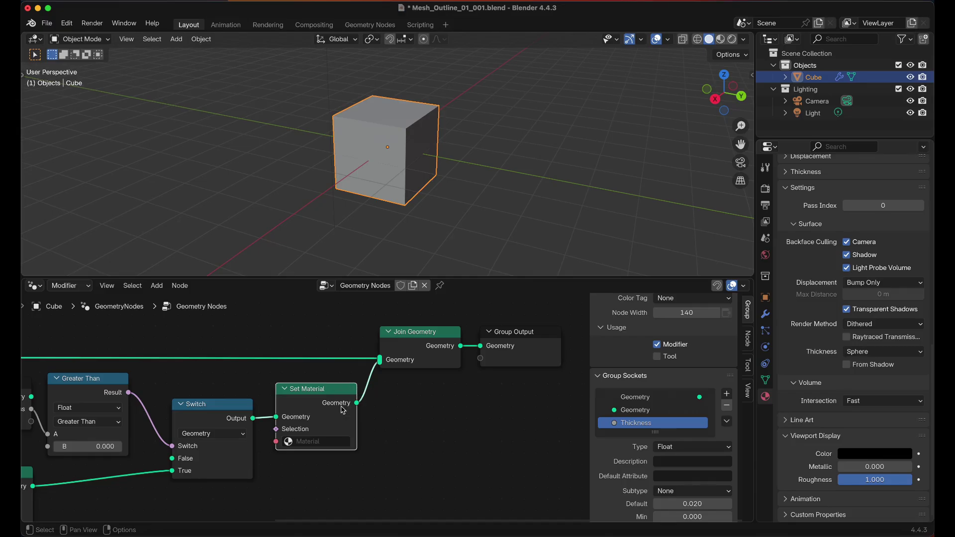
Assign the Outline material in the Set Material node and adjust the modifier's Thickness
{"action": "left_click", "coordinate": [301, 446]}
{"action": "left_click", "coordinate": [317, 337]}
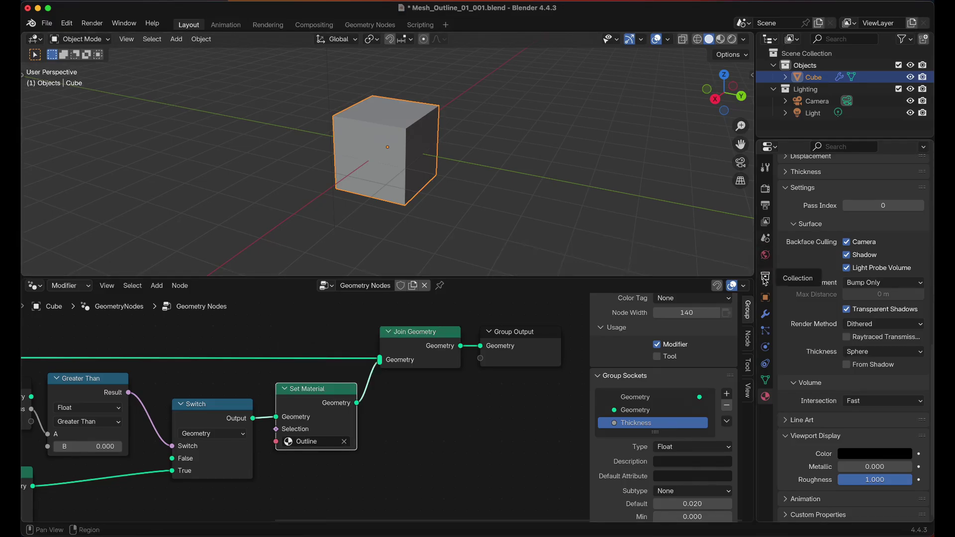
{"action": "left_click", "coordinate": [764, 315]}
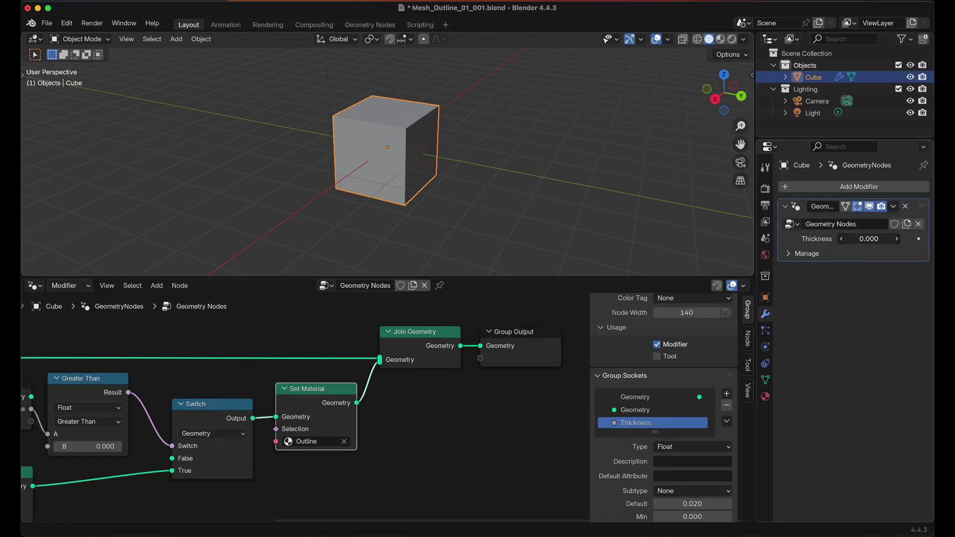
{"action": "mouse_move", "coordinate": [869, 239]}
{"action": "left_mouse_down"}
{"action": "mouse_move", "coordinate": [891, 239]}
{"action": "mouse_move", "coordinate": [876, 239]}
{"action": "left_mouse_up"}
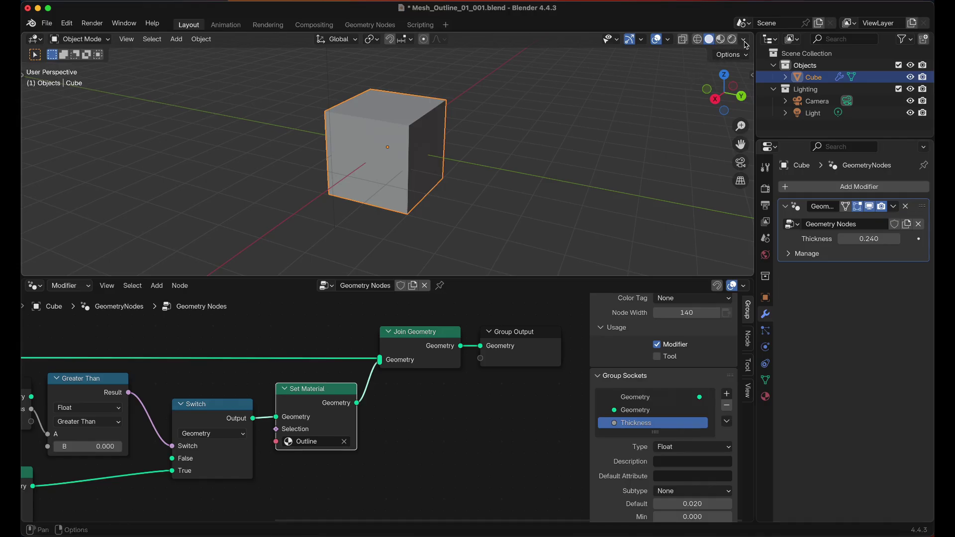
Set viewport shading Color to Material and the outline Thickness to 0.180
{"action": "left_click", "coordinate": [745, 42]}
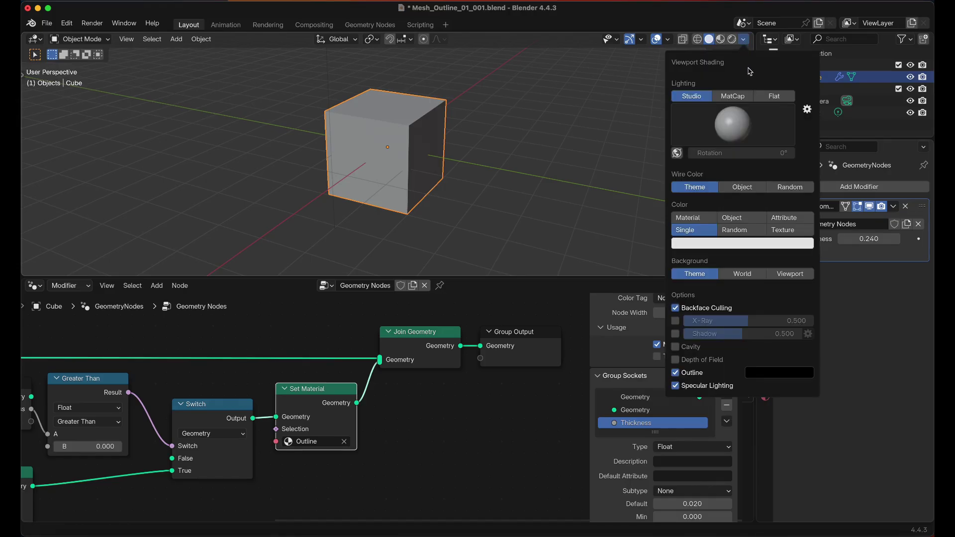
{"action": "left_click", "coordinate": [693, 219]}
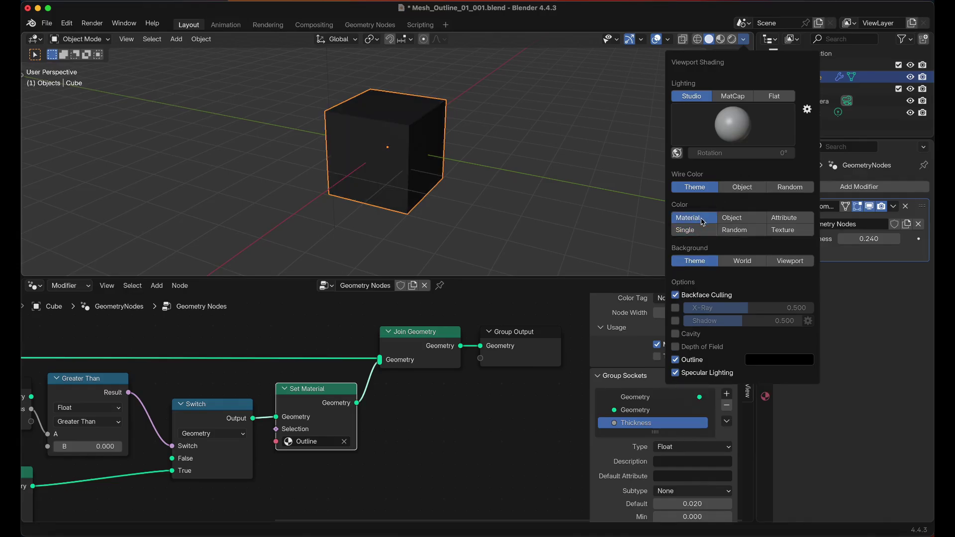
{"action": "key", "text": "BackSpace"}
{"action": "mouse_move", "coordinate": [869, 238]}
{"action": "left_mouse_down"}
{"action": "mouse_move", "coordinate": [879, 239]}
{"action": "mouse_move", "coordinate": [870, 240]}
{"action": "left_mouse_up"}
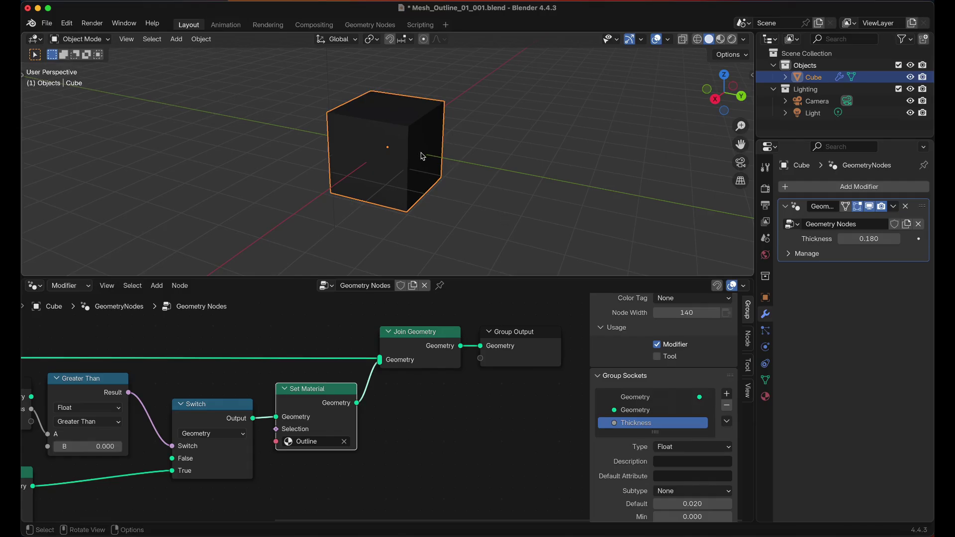
Shift Join Geometry and Group Output right and insert a Flip Faces node after Set Material
{"action": "left_click_drag", "start_coordinate": [411, 310], "coordinate": [537, 391]}
{"action": "key", "text": "g"}
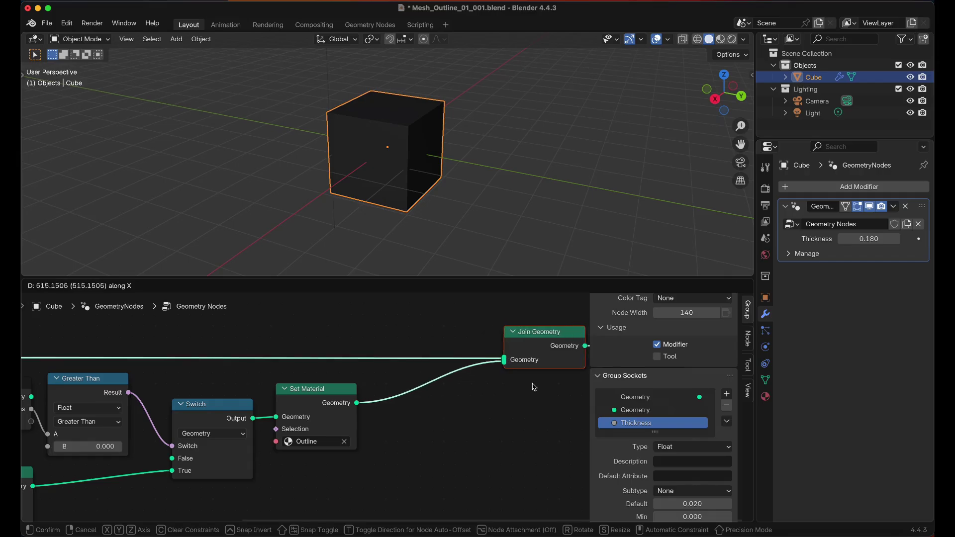
{"action": "left_click", "coordinate": [532, 384]}
{"action": "left_click_drag", "start_coordinate": [357, 403], "coordinate": [438, 429]}
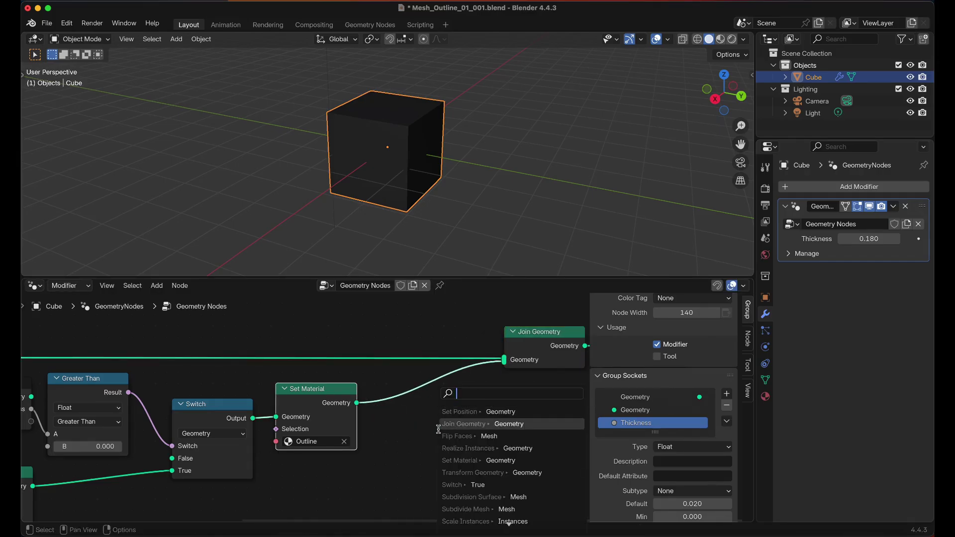
{"action": "type", "text": "flip"}
{"action": "left_click", "coordinate": [475, 420]}
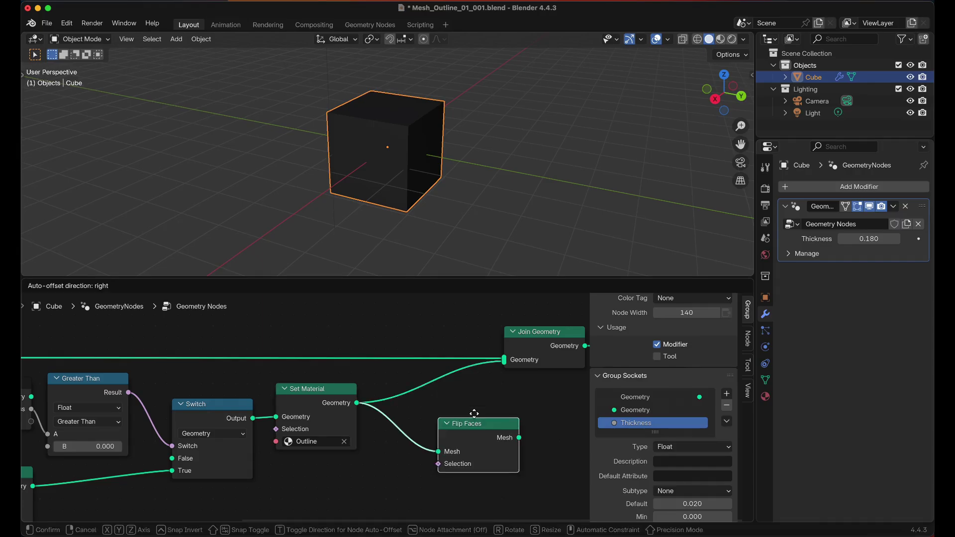
{"action": "left_click", "coordinate": [423, 389]}
{"action": "left_click_drag", "start_coordinate": [436, 401], "coordinate": [424, 397]}
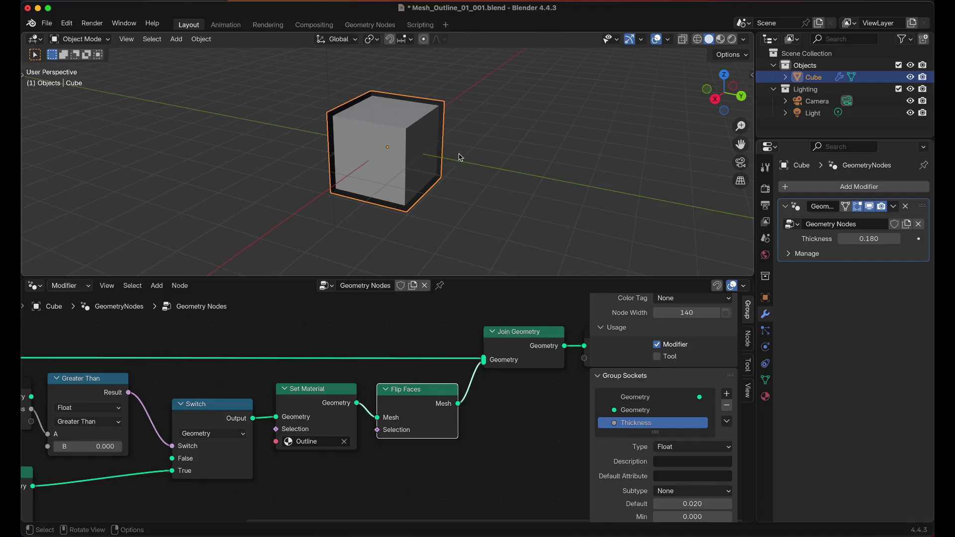
Set the modifier's outline Thickness to 0.160
{"action": "scroll", "coordinate": [450, 184], "scroll_direction": "down", "scroll_amount": 10}
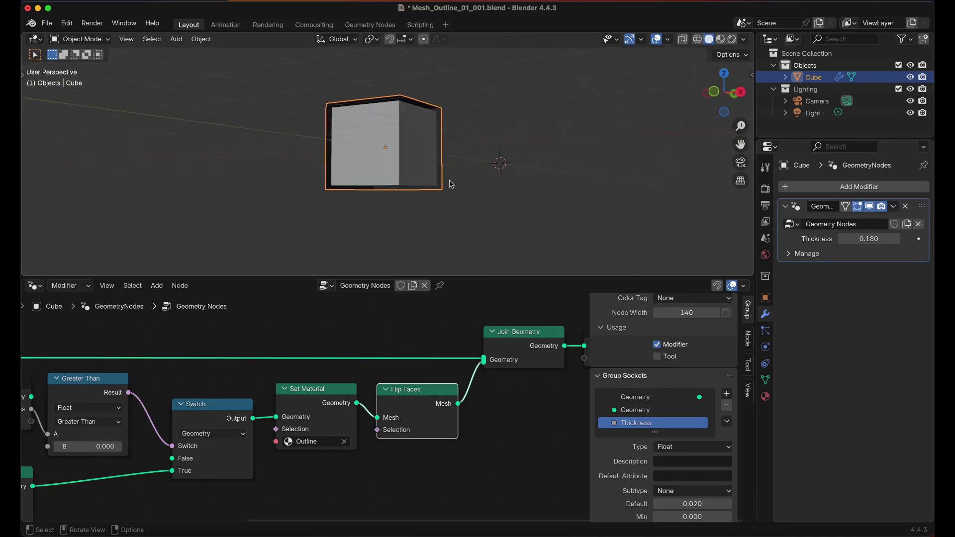
{"action": "scroll", "coordinate": [451, 184], "scroll_direction": "up", "scroll_amount": 10}
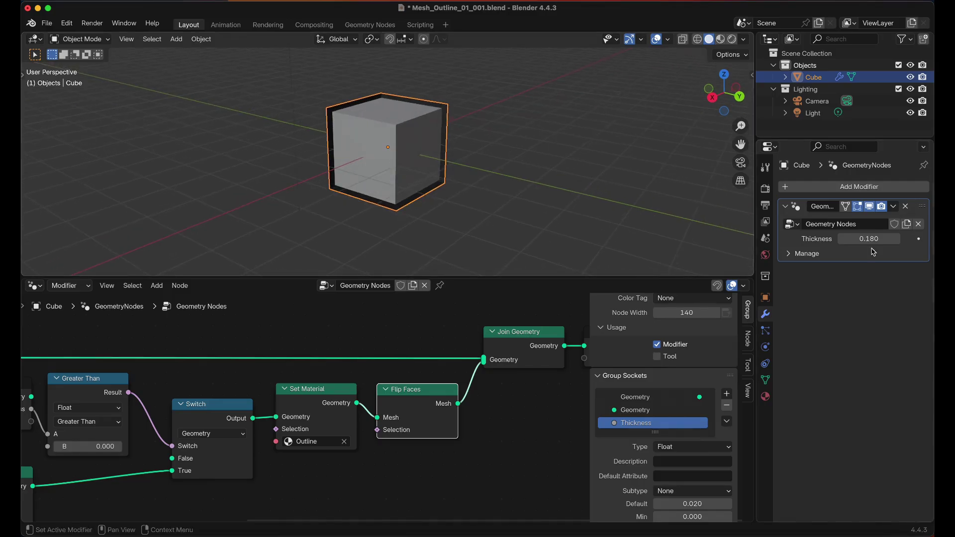
{"action": "mouse_move", "coordinate": [869, 238]}
{"action": "left_mouse_down"}
{"action": "mouse_move", "coordinate": [910, 239]}
{"action": "mouse_move", "coordinate": [869, 242]}
{"action": "left_mouse_up"}
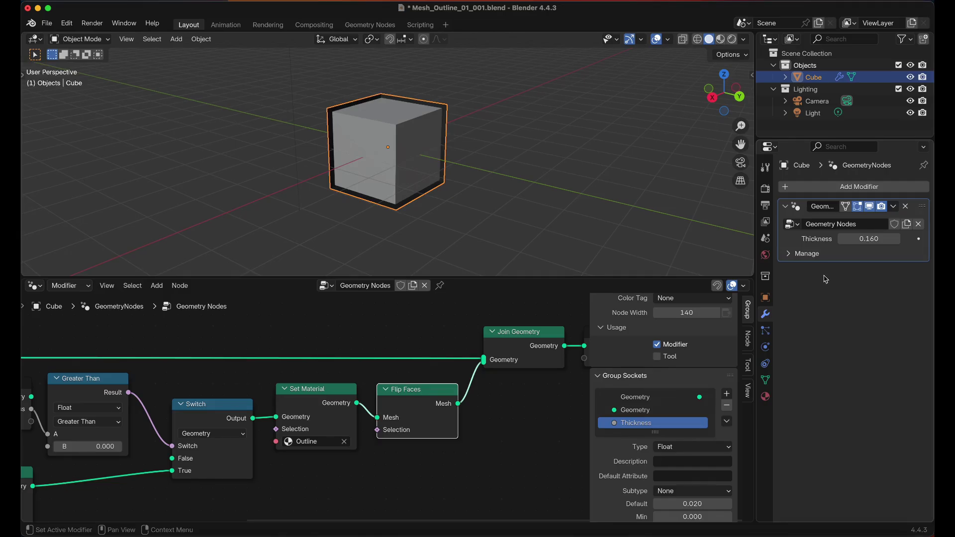
Under the mesh's Color Attributes, add a new colour attribute named Outline_Color
{"action": "left_click", "coordinate": [765, 381]}
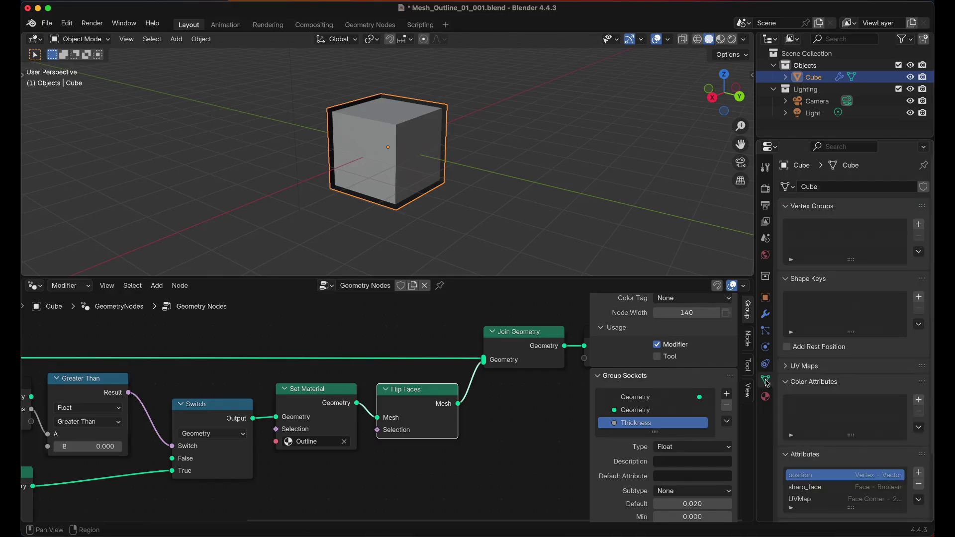
{"action": "scroll", "coordinate": [812, 359], "scroll_direction": "down", "scroll_amount": 3}
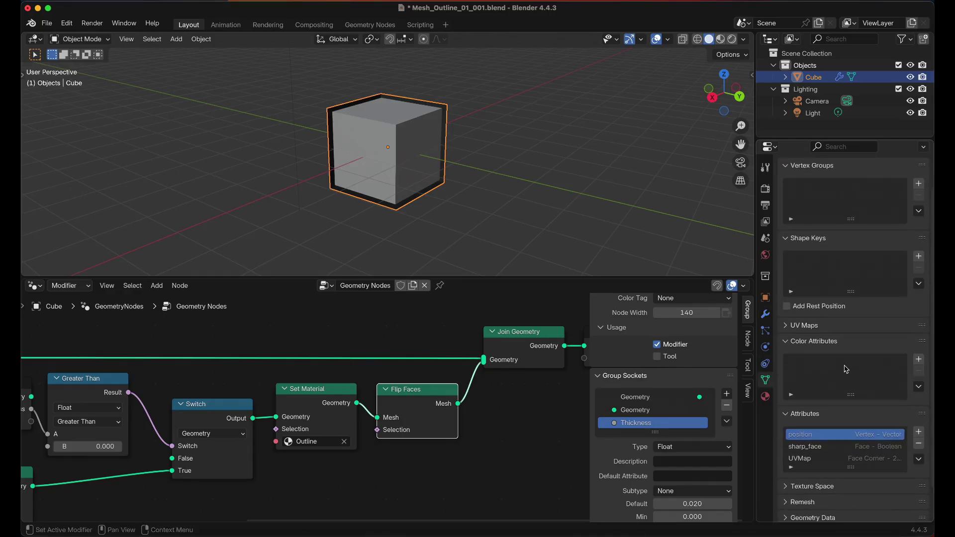
{"action": "left_click", "coordinate": [919, 360]}
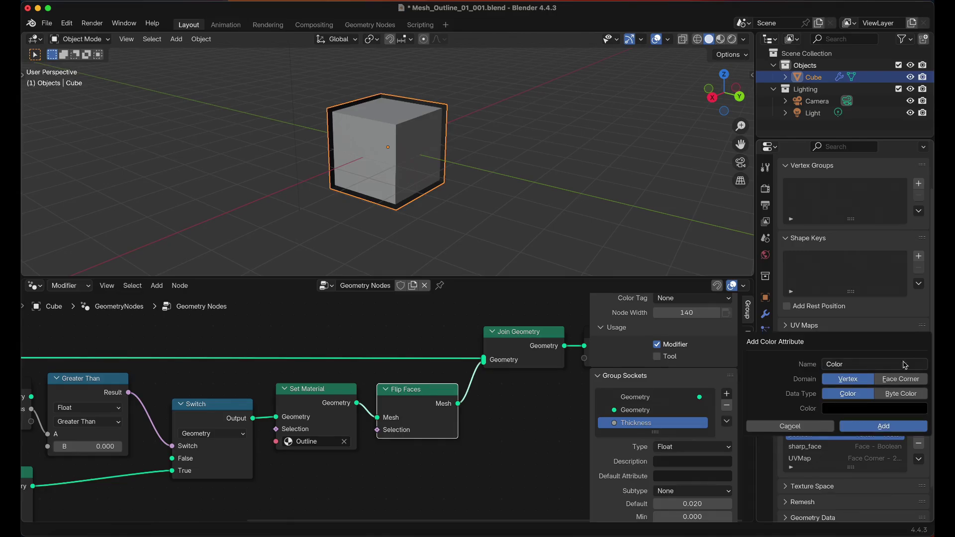
{"action": "left_click", "coordinate": [847, 366]}
{"action": "type", "text": "Outline_Color"}
{"action": "key", "text": "Return"}
{"action": "left_click", "coordinate": [877, 428]}
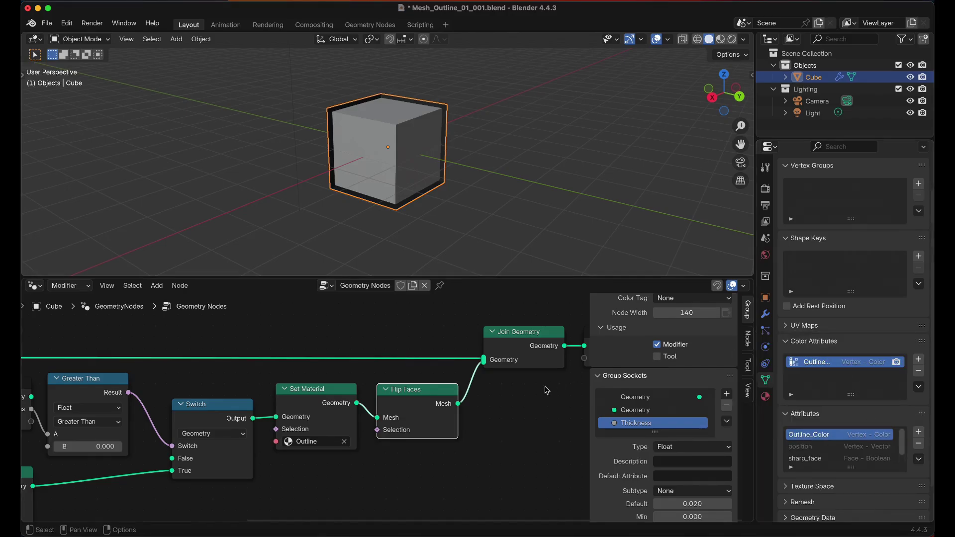
{"action": "scroll", "coordinate": [517, 403], "scroll_direction": "right", "scroll_amount": 6}
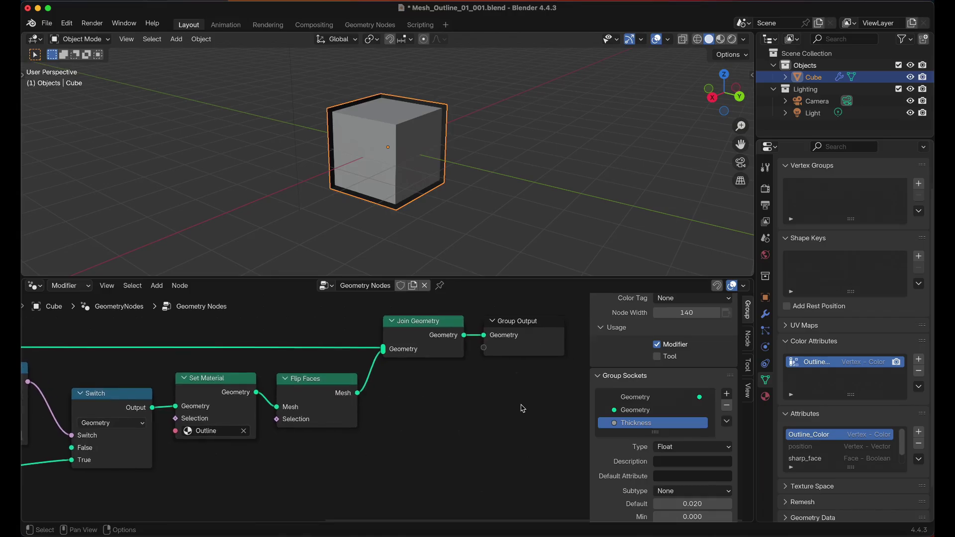
Add a new group input socket named Outline_Color
{"action": "left_click", "coordinate": [635, 408]}
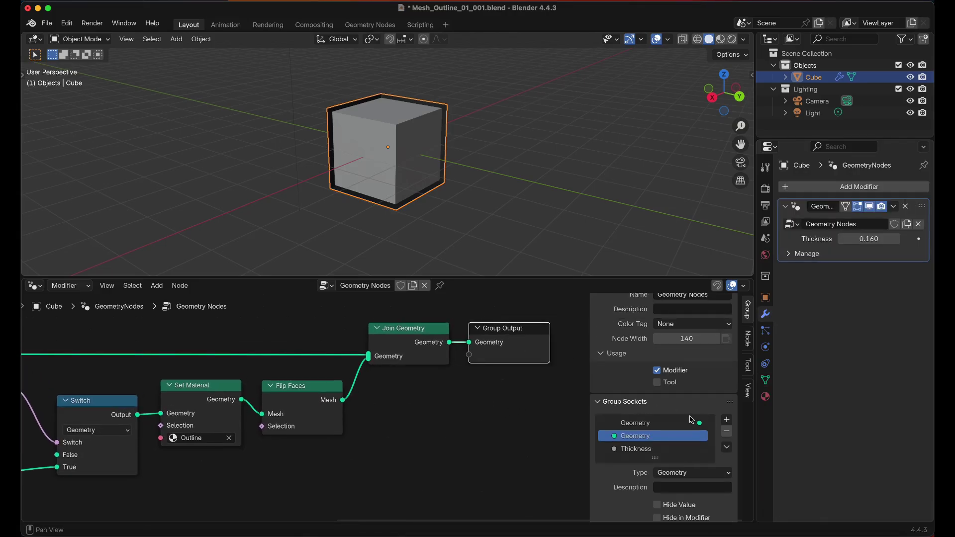
{"action": "left_click", "coordinate": [727, 419]}
{"action": "left_click", "coordinate": [753, 438]}
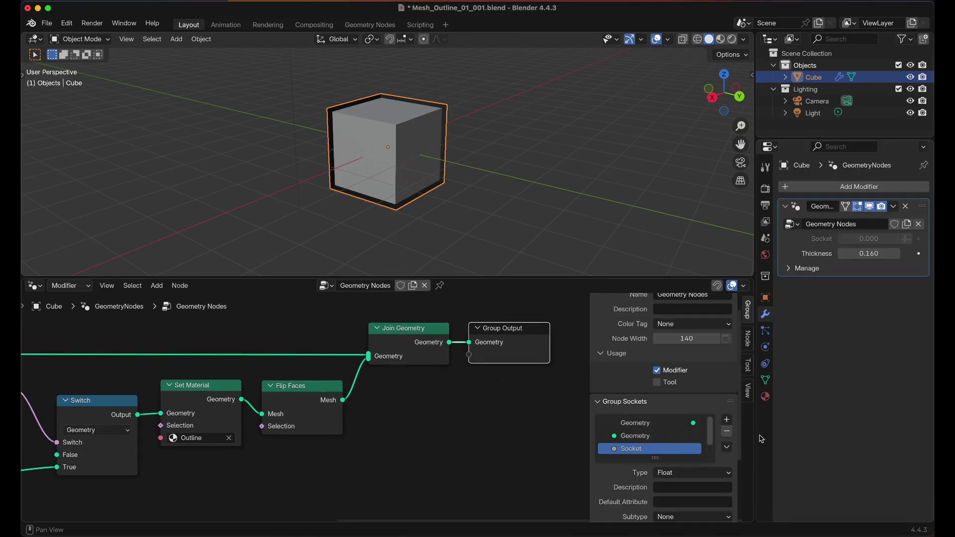
{"action": "double_click", "coordinate": [644, 449]}
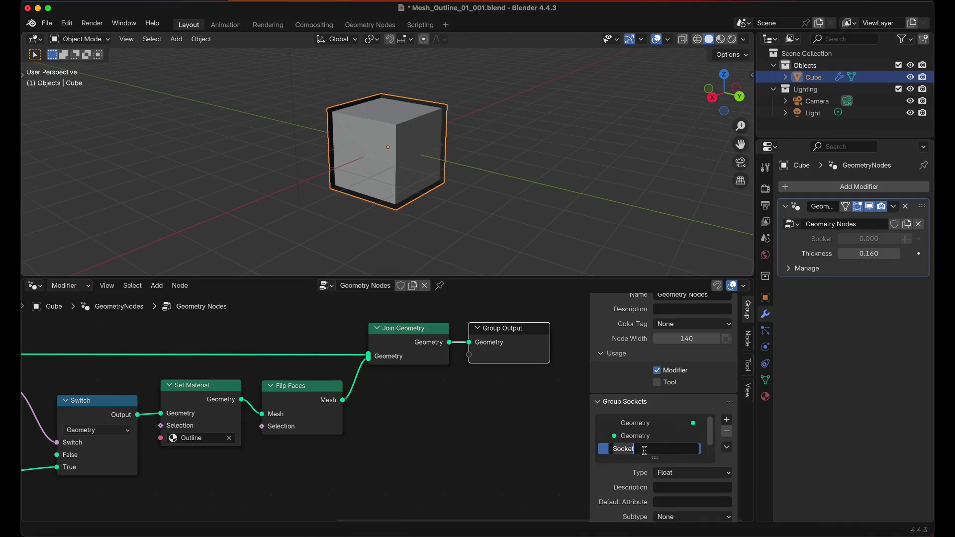
{"action": "type", "text": "Outline_Color"}
{"action": "key", "text": "Return"}
Make the Outline_Color socket a Color type with default attribute Outline_Color
{"action": "scroll", "coordinate": [631, 464], "scroll_direction": "down", "scroll_amount": 5}
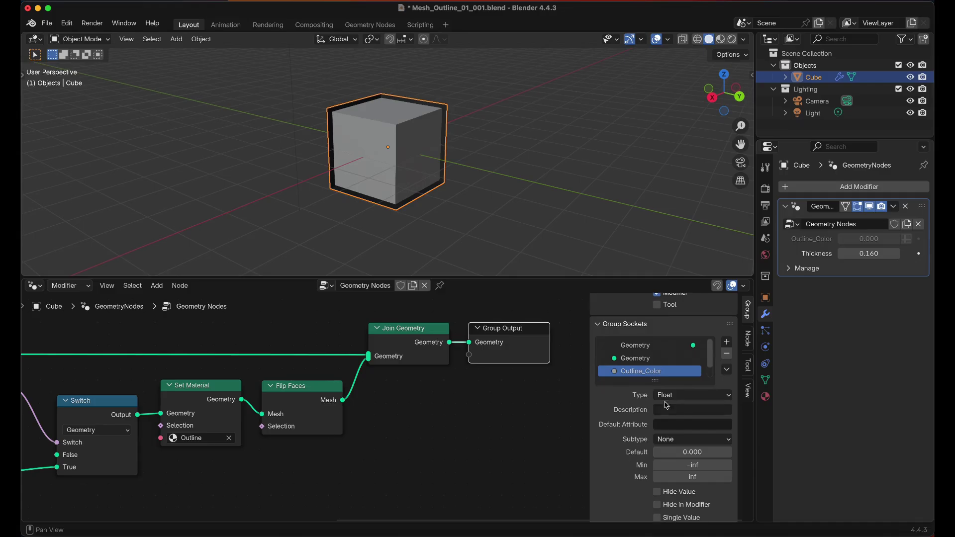
{"action": "left_click", "coordinate": [680, 395]}
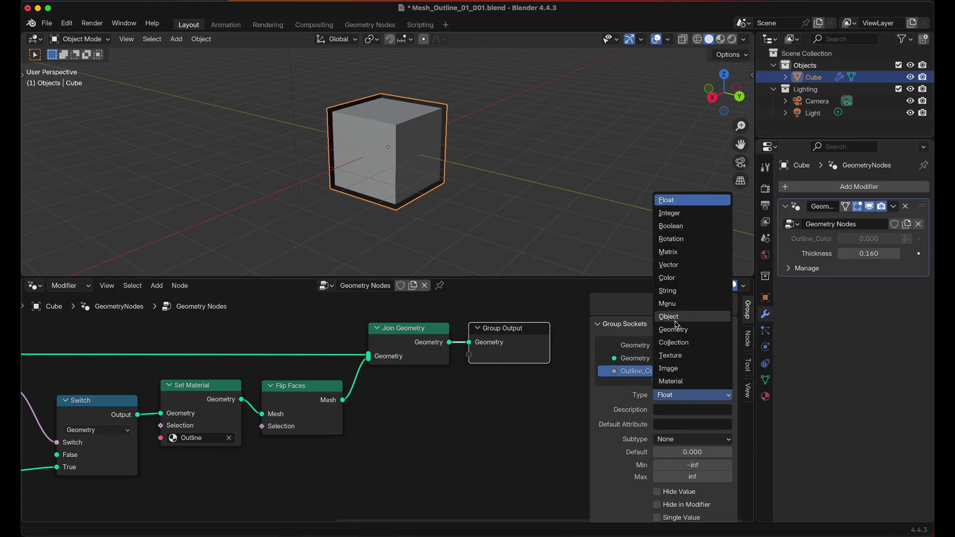
{"action": "left_click", "coordinate": [676, 282]}
{"action": "left_click", "coordinate": [691, 456]}
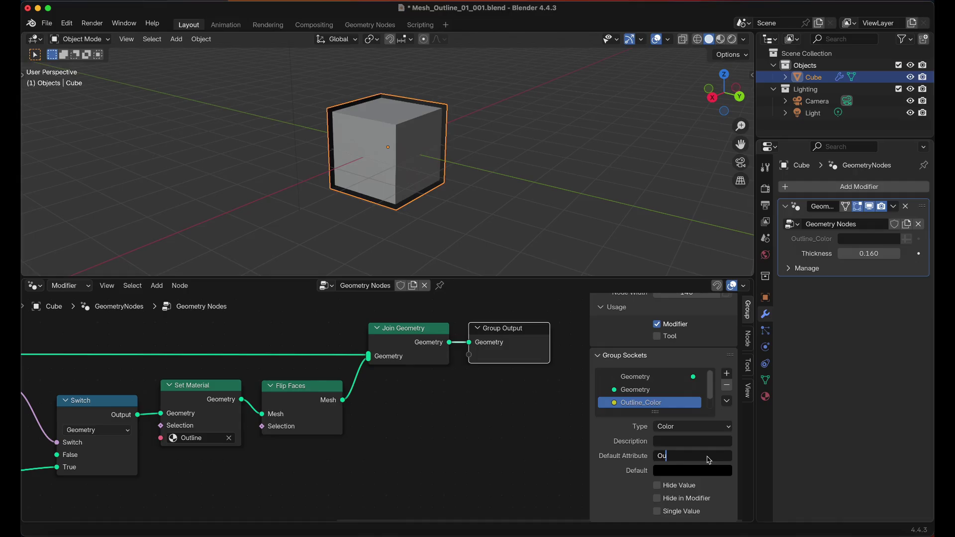
{"action": "type", "text": "Outline_Color"}
{"action": "key", "text": "Return"}
{"action": "left_click", "coordinate": [667, 471]}
Add a Group Input node and link its Outline_Color socket to a new Group Output socket
{"action": "key", "text": "shift+a"}
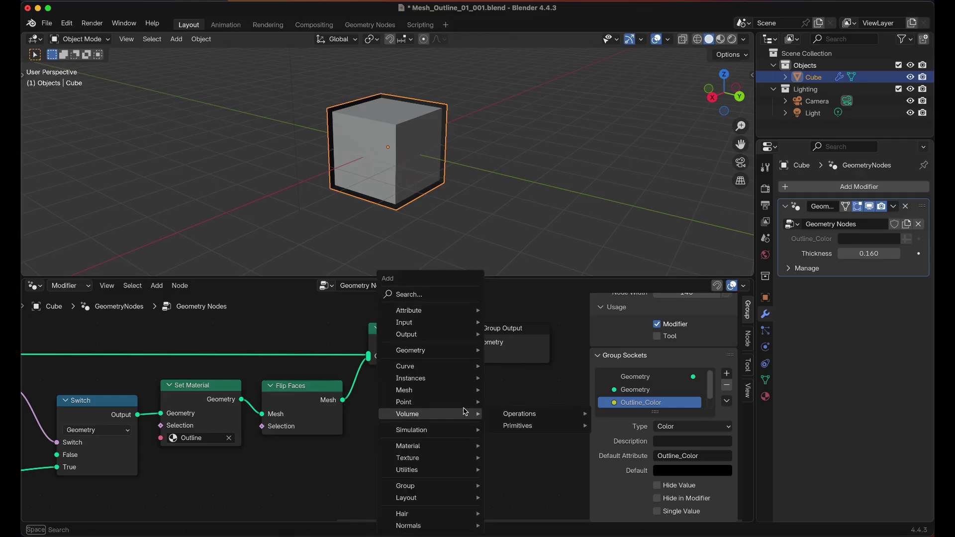
{"action": "type", "text": "input"}
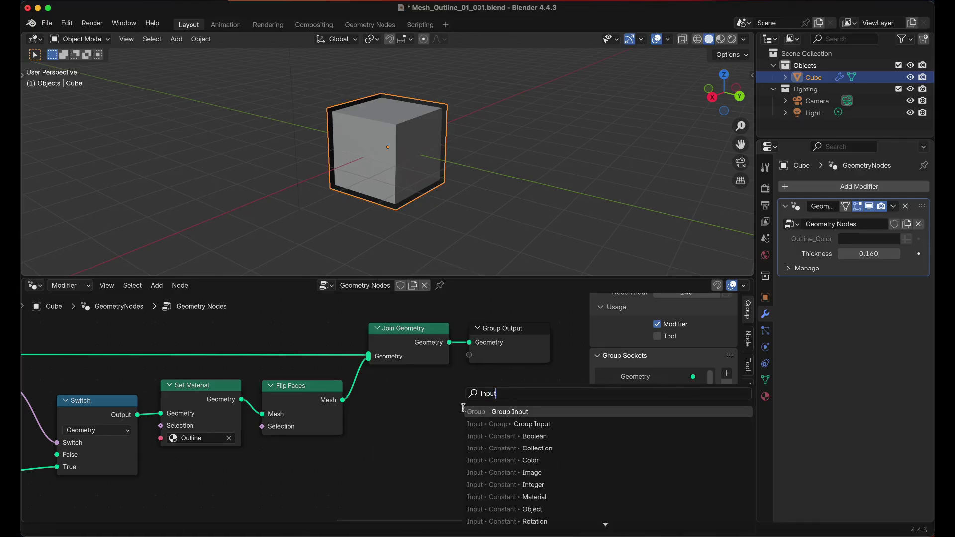
{"action": "left_click", "coordinate": [495, 411]}
{"action": "left_click", "coordinate": [449, 415]}
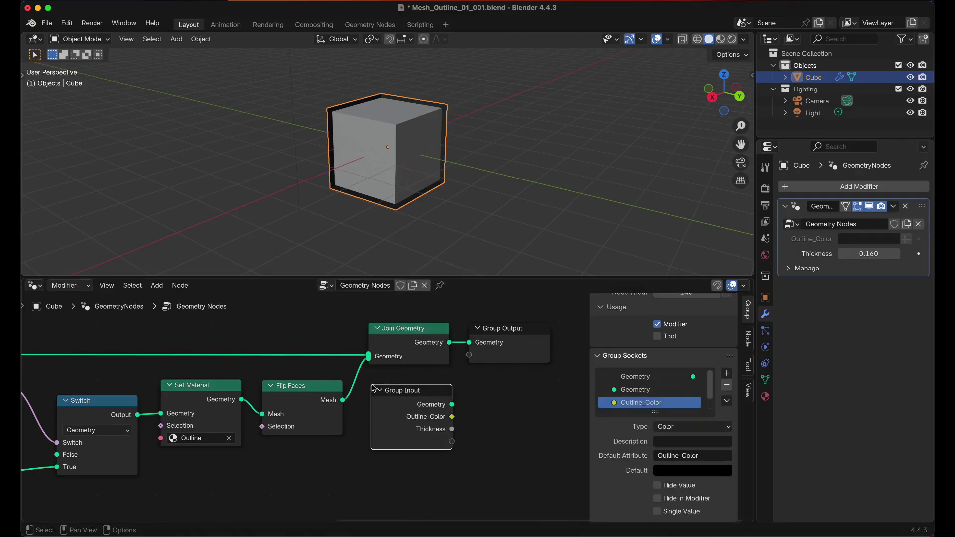
{"action": "left_click_drag", "start_coordinate": [452, 417], "coordinate": [477, 358]}
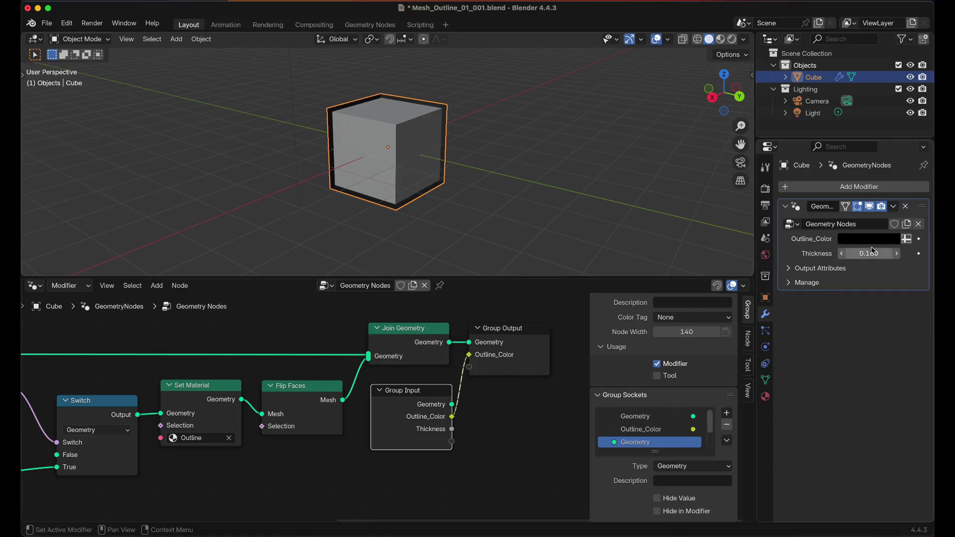
{"action": "left_click", "coordinate": [35, 286]}
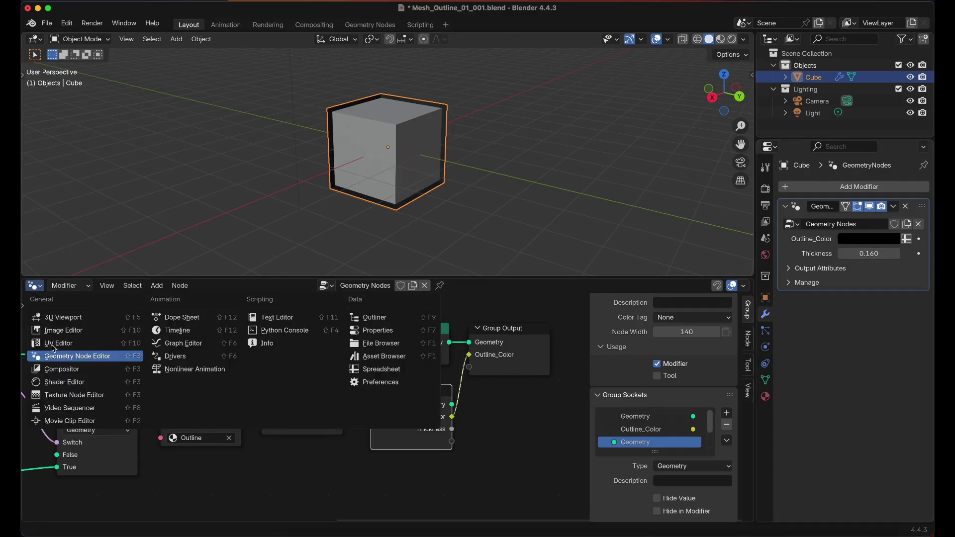
In the Shader Editor, link an Attribute node named Outline_Color into Principled BSDF Base Color
{"action": "left_click", "coordinate": [65, 382]}
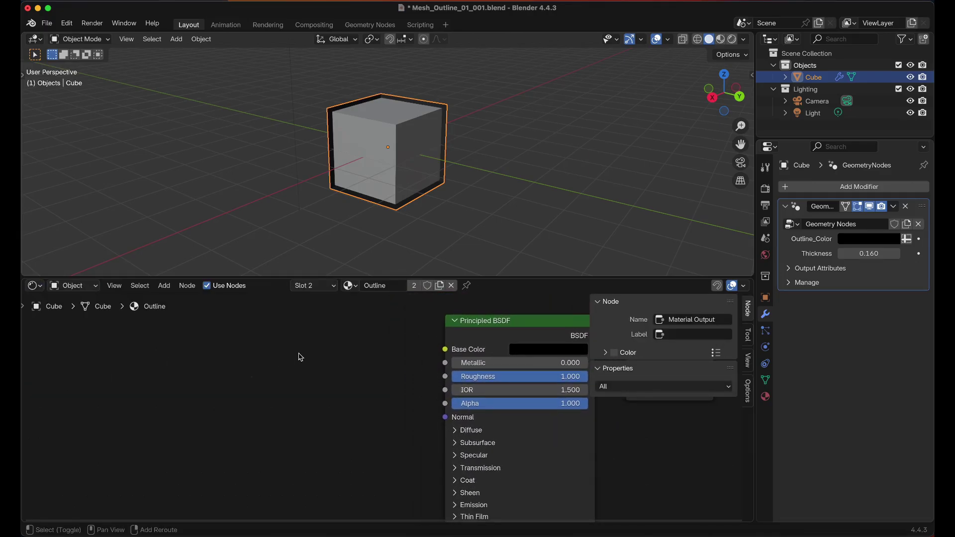
{"action": "key", "text": "shift+a"}
{"action": "mouse_move", "coordinate": [287, 373]}
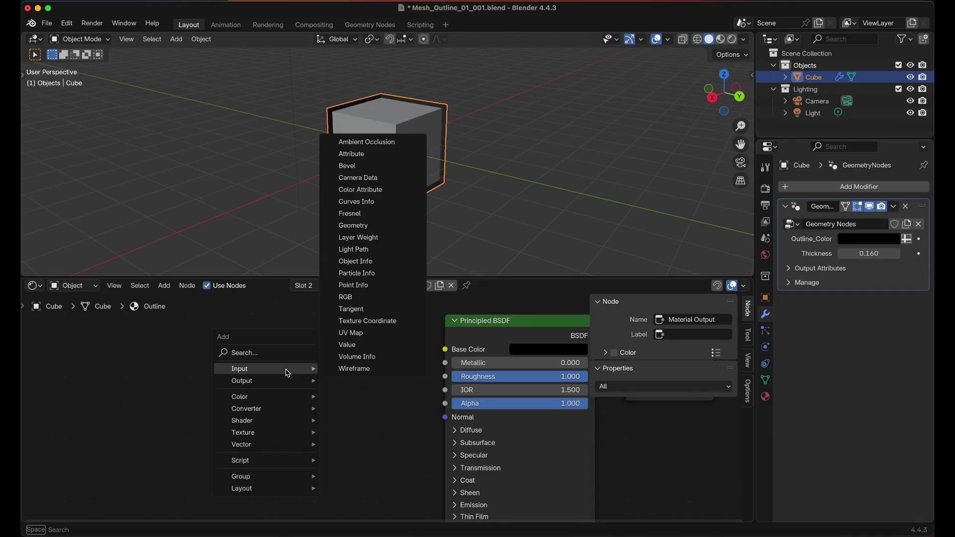
{"action": "left_click", "coordinate": [343, 154]}
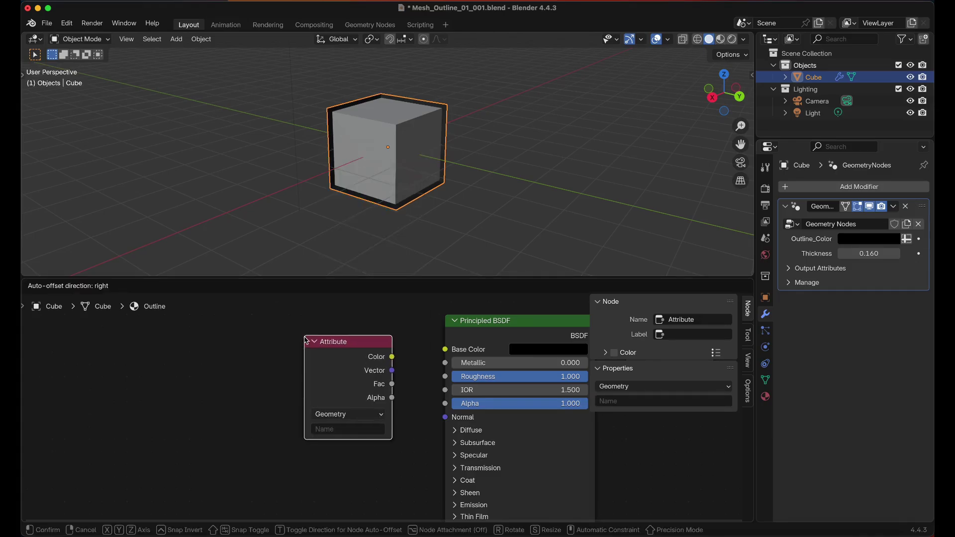
{"action": "left_click", "coordinate": [278, 341]}
{"action": "left_click", "coordinate": [319, 431]}
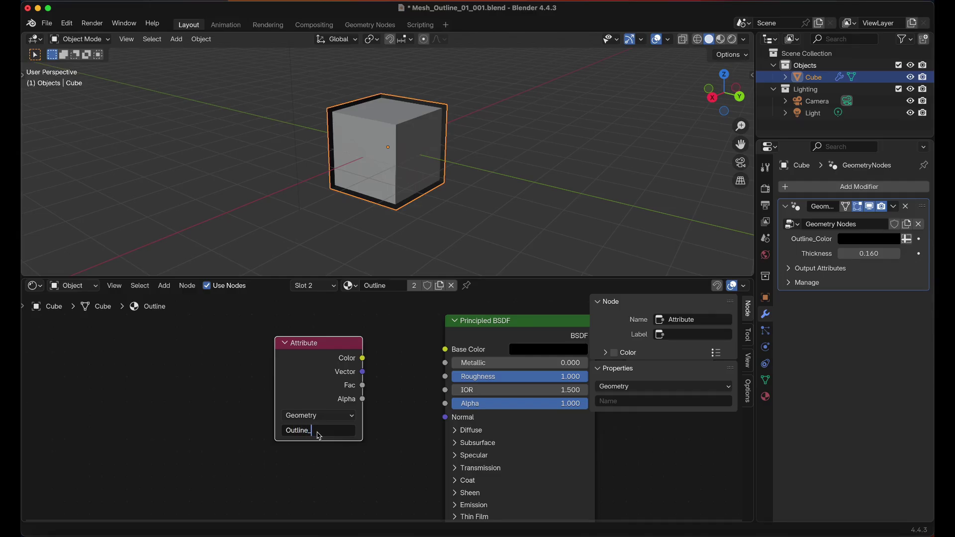
{"action": "type", "text": "Outline_Color"}
{"action": "key", "text": "Return"}
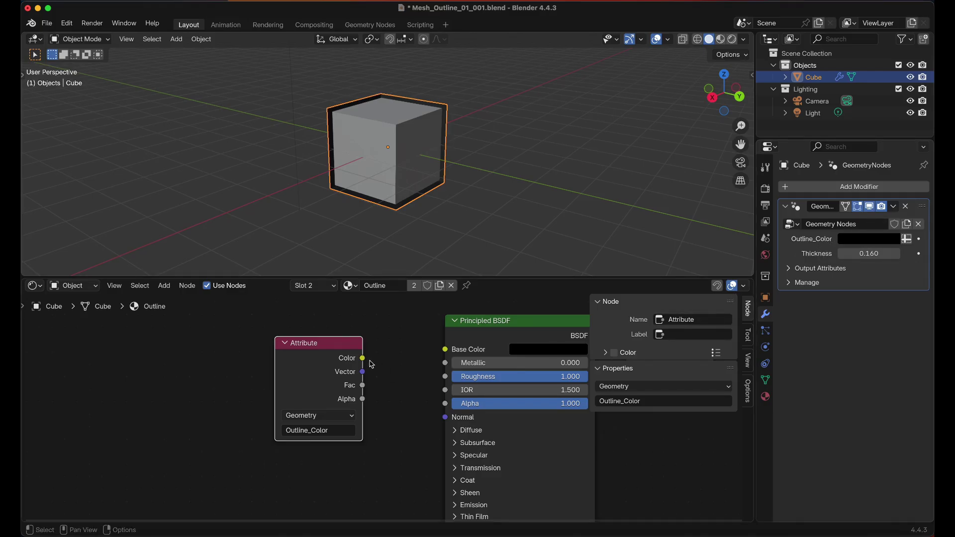
{"action": "left_click_drag", "start_coordinate": [362, 358], "coordinate": [445, 348]}
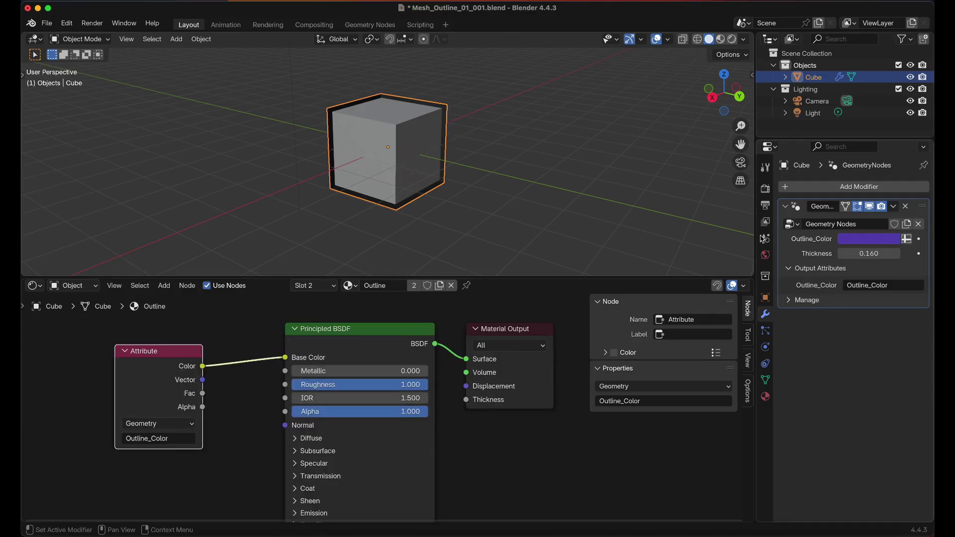
Toggle Material Preview and back to Solid, then set solid shading Color to Attribute
{"action": "left_click", "coordinate": [720, 40]}
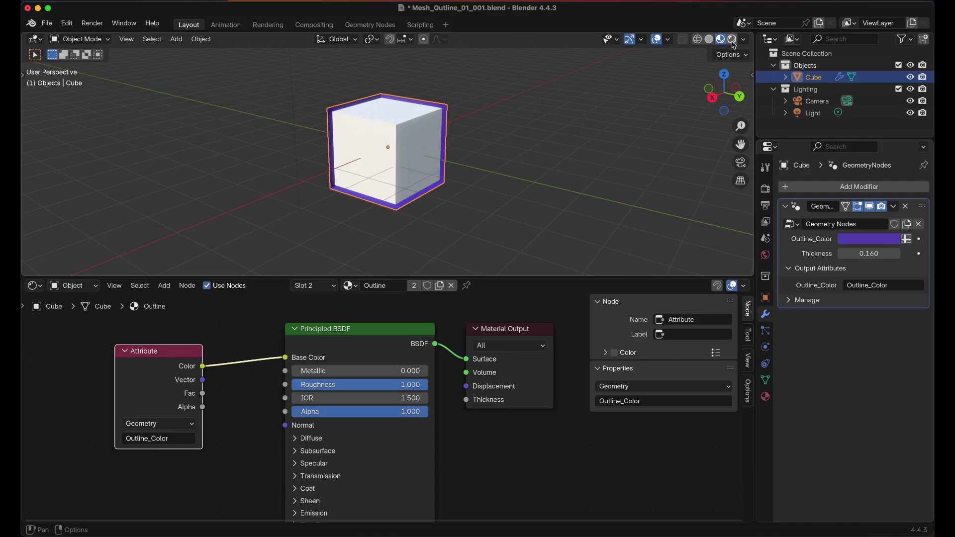
{"action": "left_click", "coordinate": [709, 41]}
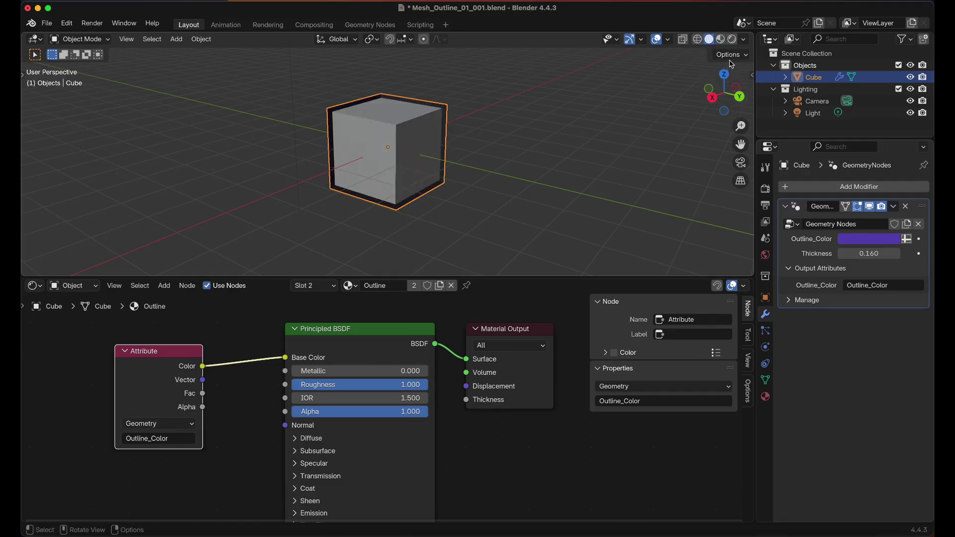
{"action": "left_click", "coordinate": [744, 41]}
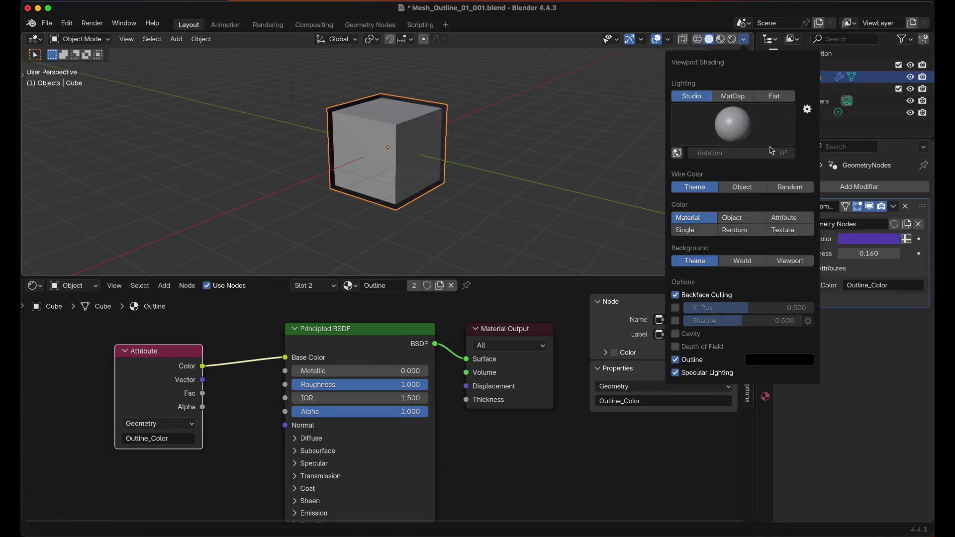
{"action": "left_click", "coordinate": [790, 220]}
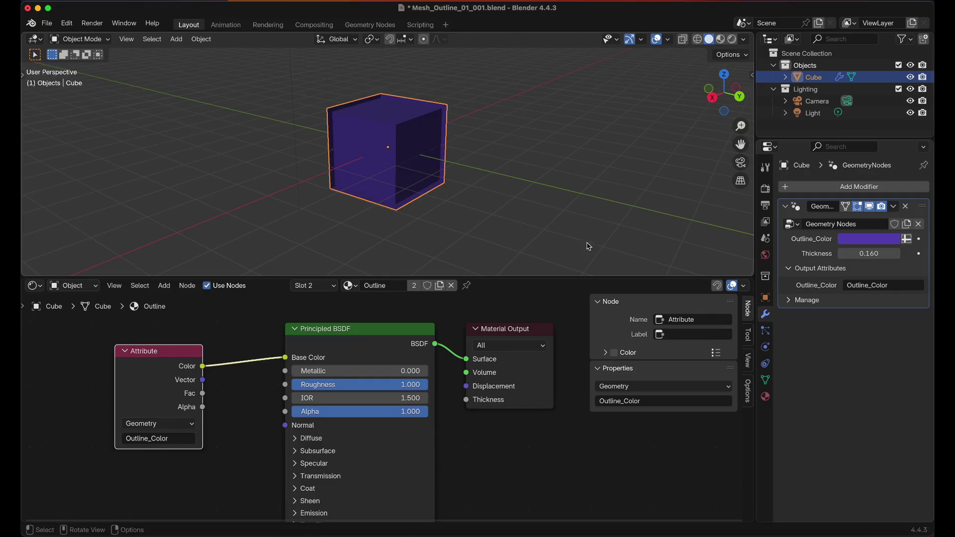
Switch the area back to the Geometry Node Editor showing the outline node graph
{"action": "left_click", "coordinate": [33, 285]}
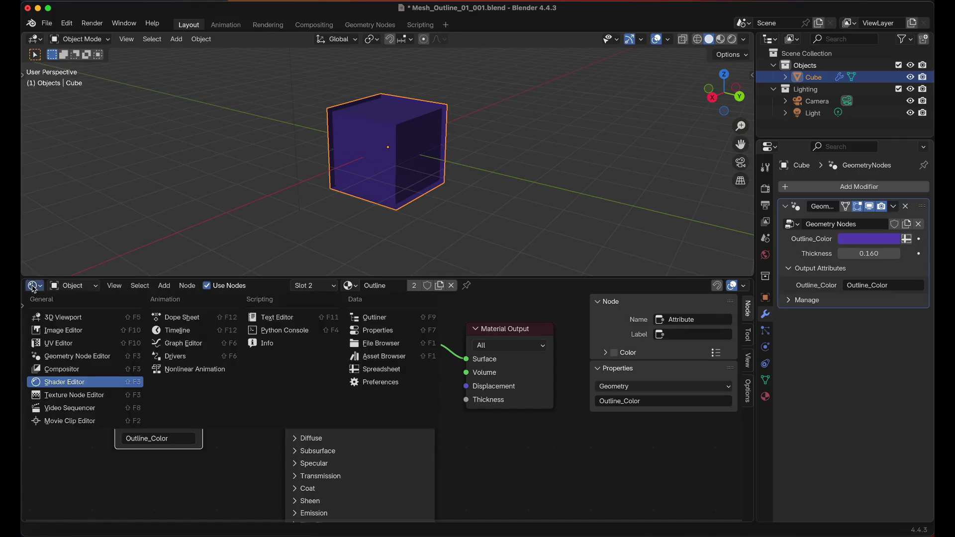
{"action": "left_click", "coordinate": [77, 356]}
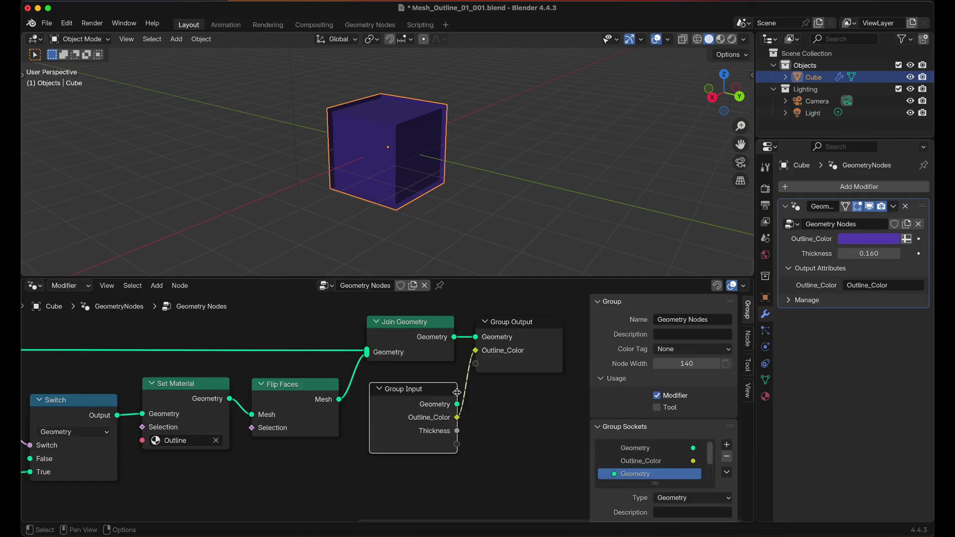
{"action": "scroll", "coordinate": [428, 466], "scroll_direction": "down", "scroll_amount": 1}
{"action": "scroll", "coordinate": [428, 466], "scroll_direction": "left", "scroll_amount": 5}
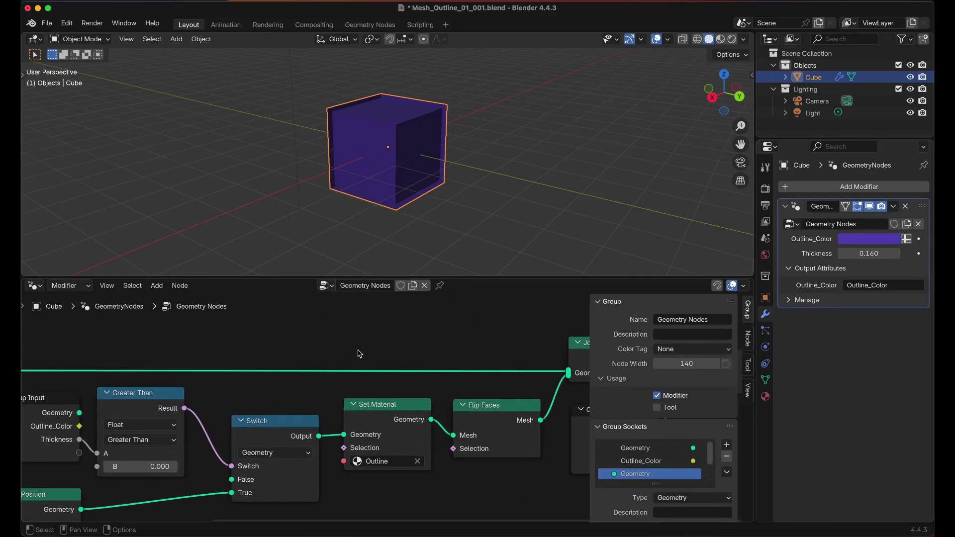
{"action": "scroll", "coordinate": [358, 354], "scroll_direction": "left", "scroll_amount": 8}
{"action": "scroll", "coordinate": [360, 353], "scroll_direction": "left", "scroll_amount": 1}
{"action": "scroll", "coordinate": [267, 354], "scroll_direction": "down", "scroll_amount": 2}
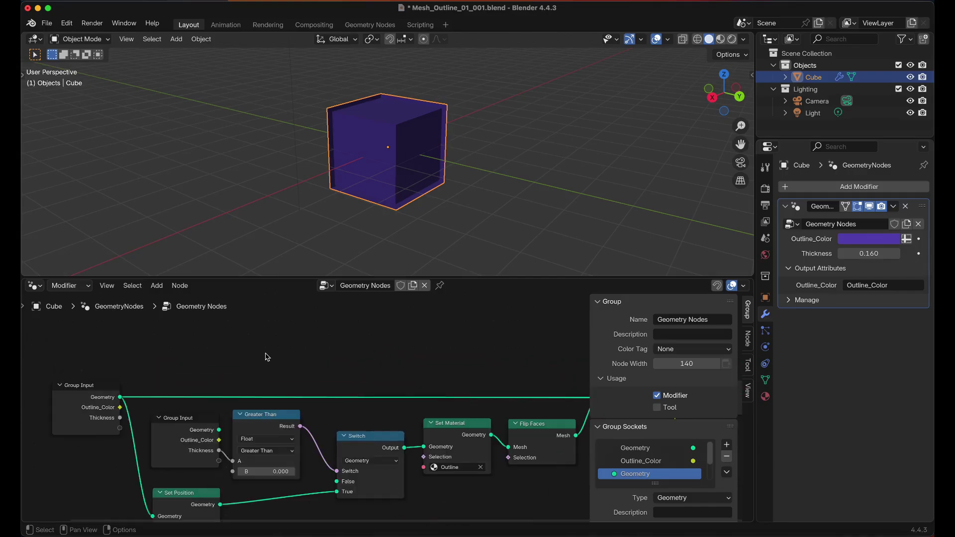
Insert a Store Named Attribute node storing Color 'Outline_Color' on the original geometry link
{"action": "key", "text": "shift+a"}
{"action": "mouse_move", "coordinate": [268, 357]}
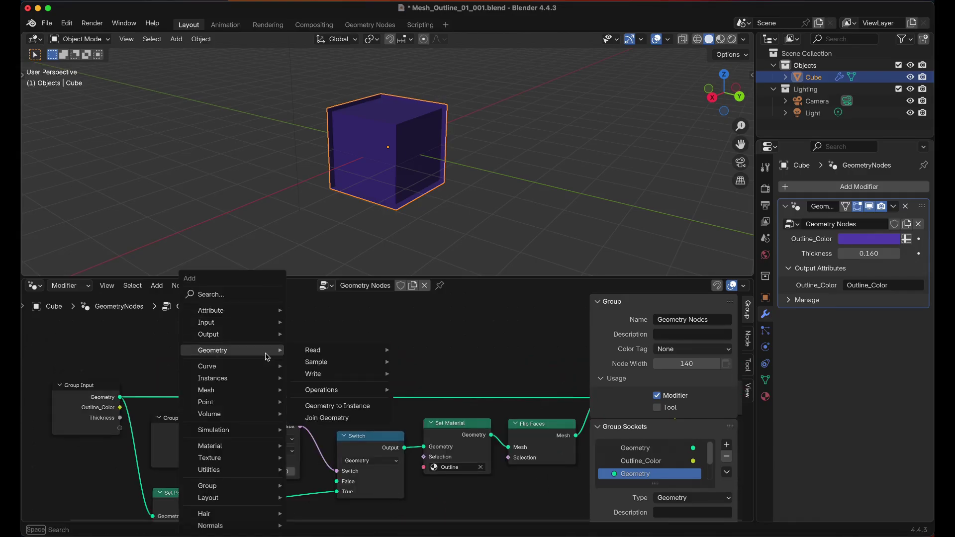
{"action": "type", "text": "at"}
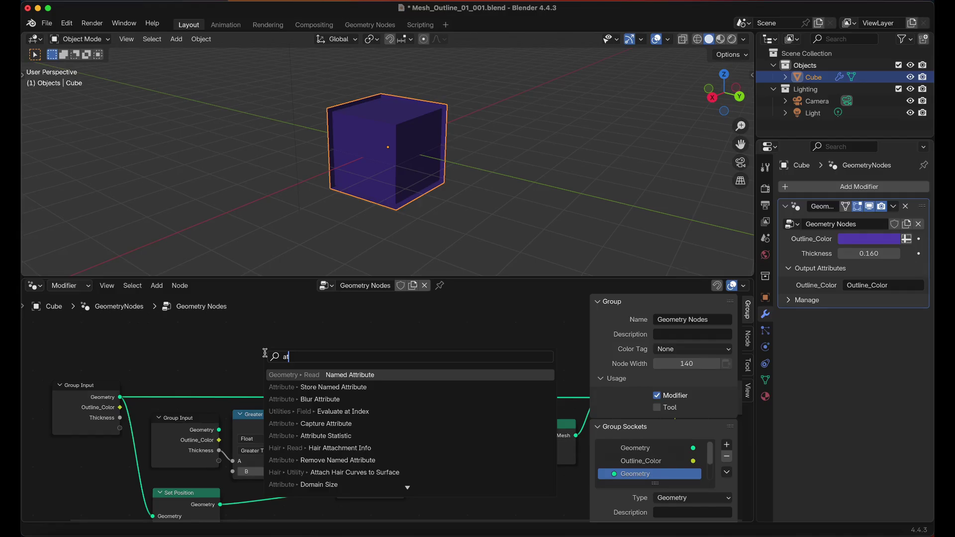
{"action": "key", "text": "Down"}
{"action": "key", "text": "Return"}
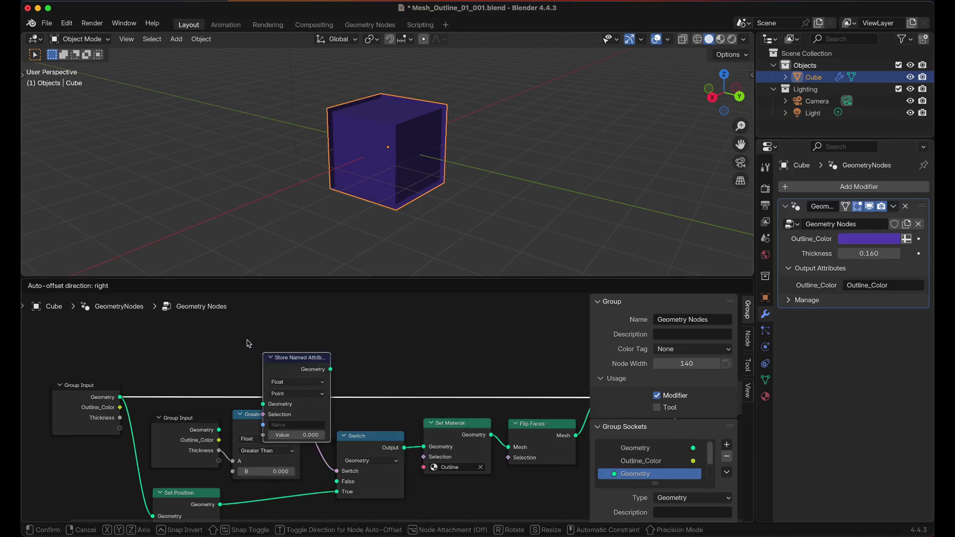
{"action": "left_click", "coordinate": [275, 358]}
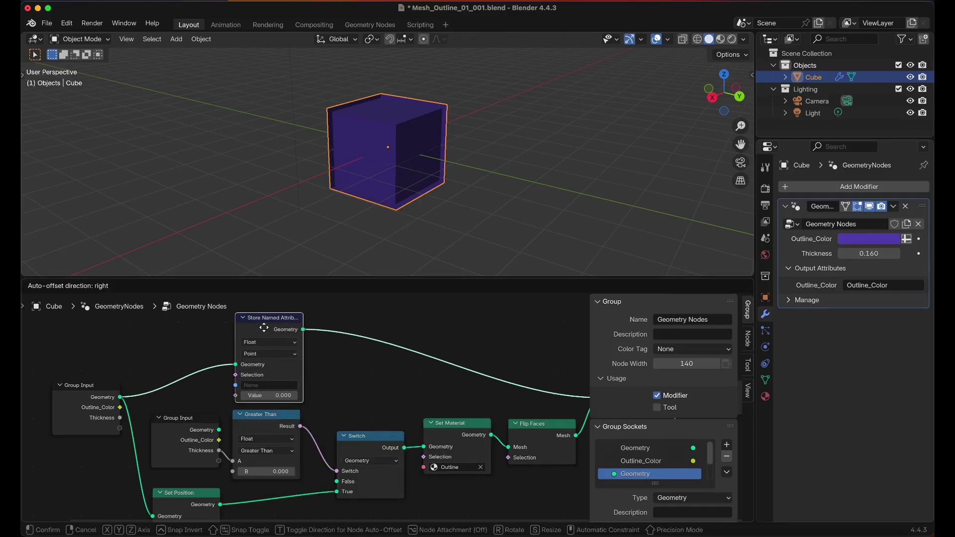
{"action": "left_click", "coordinate": [261, 343]}
{"action": "left_click", "coordinate": [252, 396]}
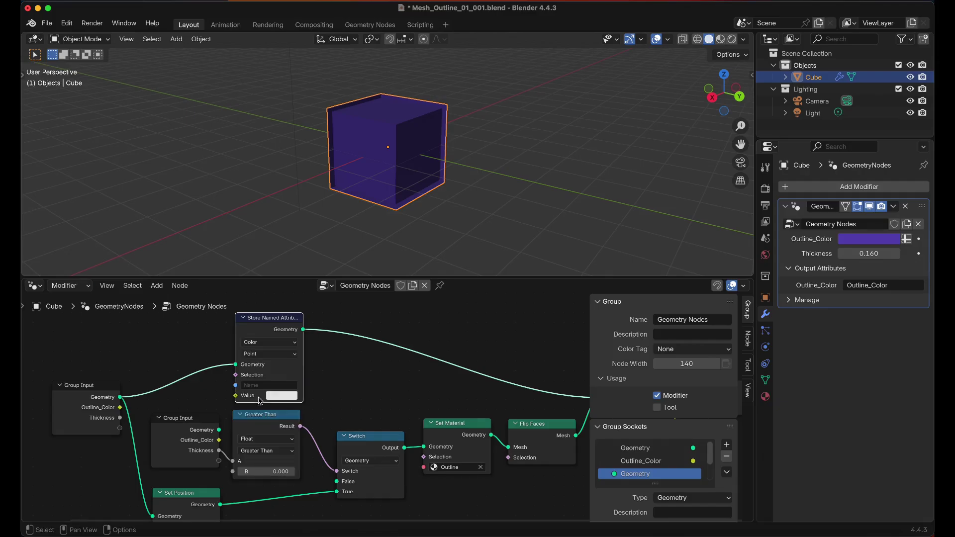
{"action": "left_click", "coordinate": [256, 385]}
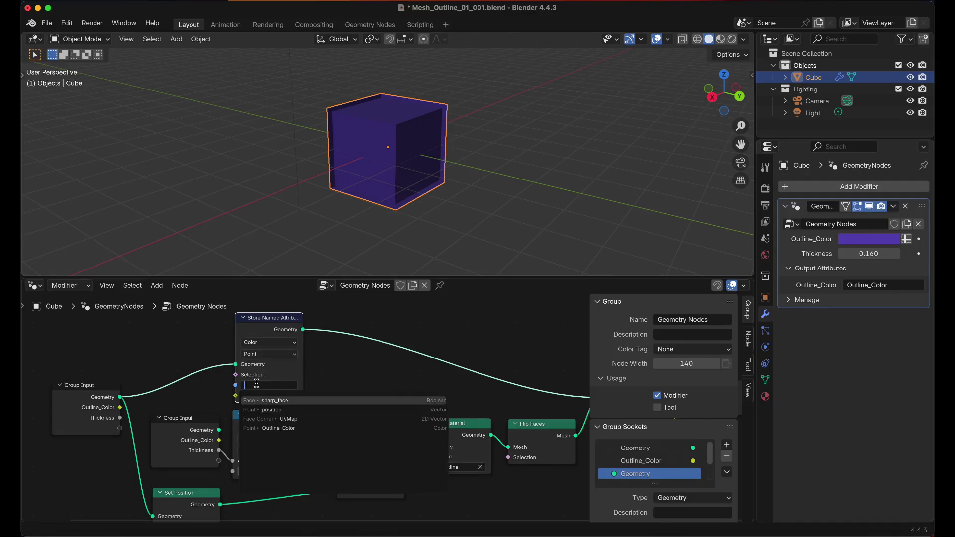
{"action": "left_click", "coordinate": [276, 428]}
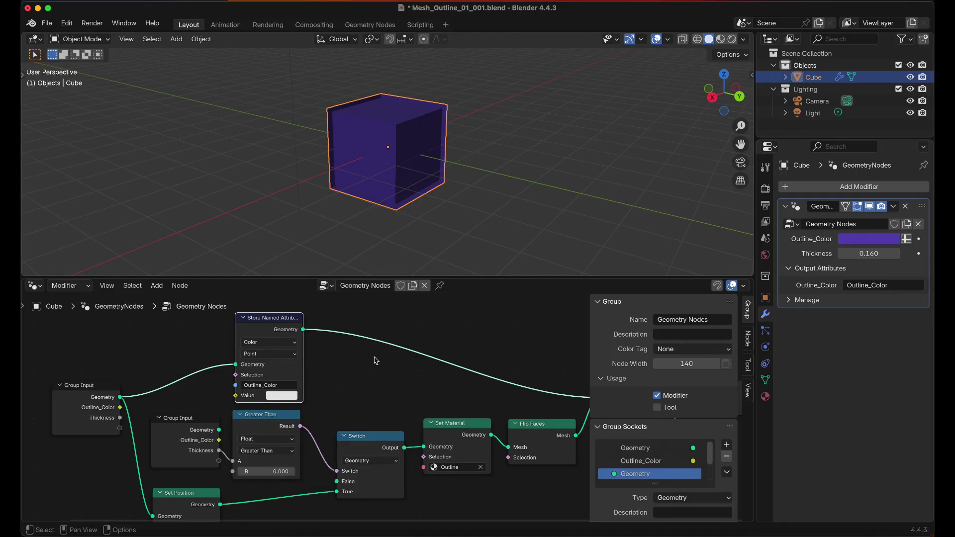
Duplicate the Store Named Attribute node after Flip Faces and move Group Input out from behind it
{"action": "scroll", "coordinate": [375, 361], "scroll_direction": "right", "scroll_amount": 5}
{"action": "key", "text": "shift+d"}
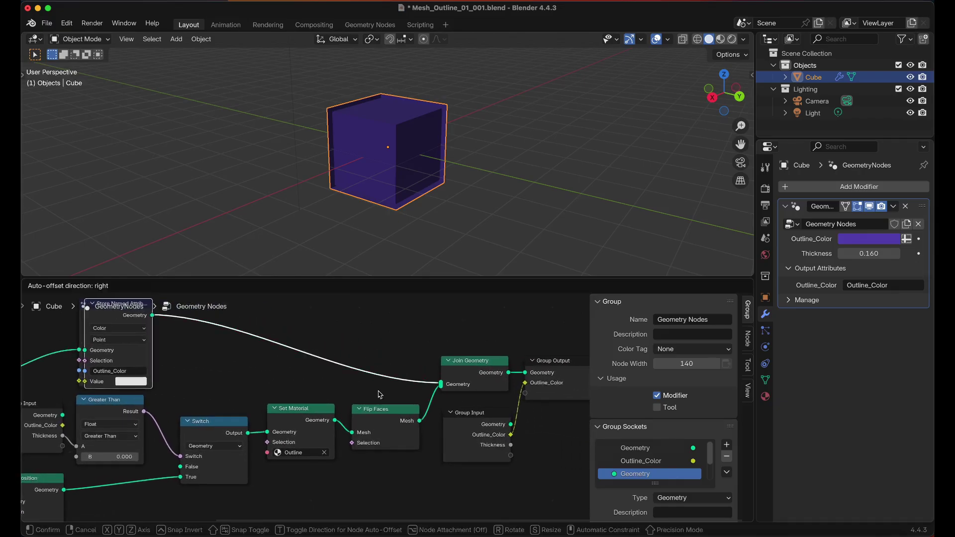
{"action": "left_click", "coordinate": [593, 456]}
{"action": "scroll", "coordinate": [547, 448], "scroll_direction": "right", "scroll_amount": 4}
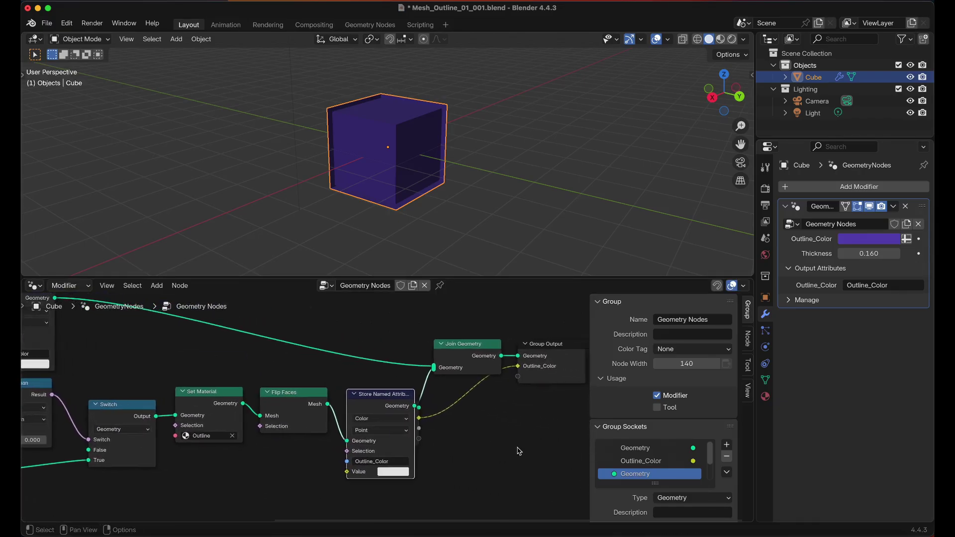
{"action": "left_click", "coordinate": [416, 422]}
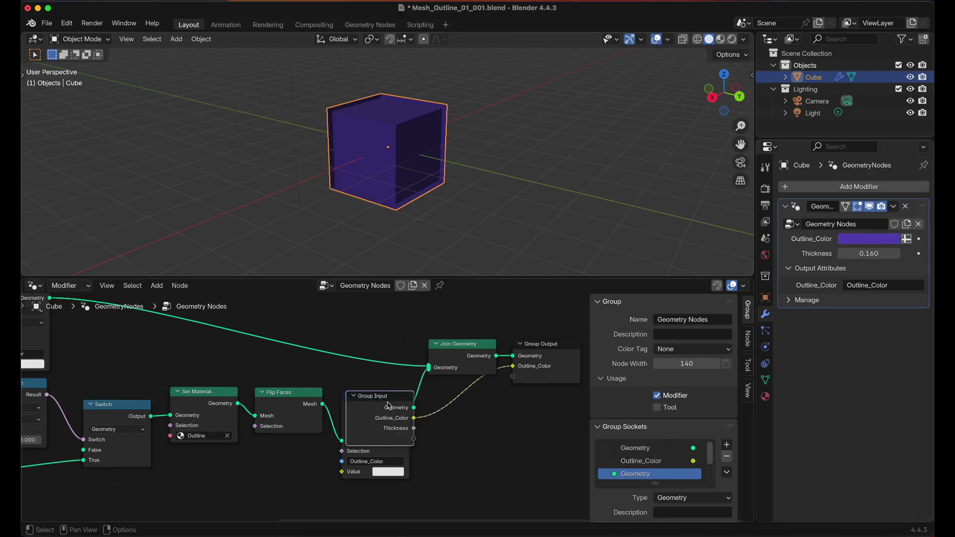
{"action": "left_click_drag", "start_coordinate": [386, 406], "coordinate": [322, 439]}
Cut the direct Outline_Color link to Group Output and shift Group Output right
{"action": "scroll", "coordinate": [266, 488], "scroll_direction": "down", "scroll_amount": 3}
{"action": "scroll", "coordinate": [385, 416], "scroll_direction": "right", "scroll_amount": 2}
{"action": "scroll", "coordinate": [385, 416], "scroll_direction": "up", "scroll_amount": 1}
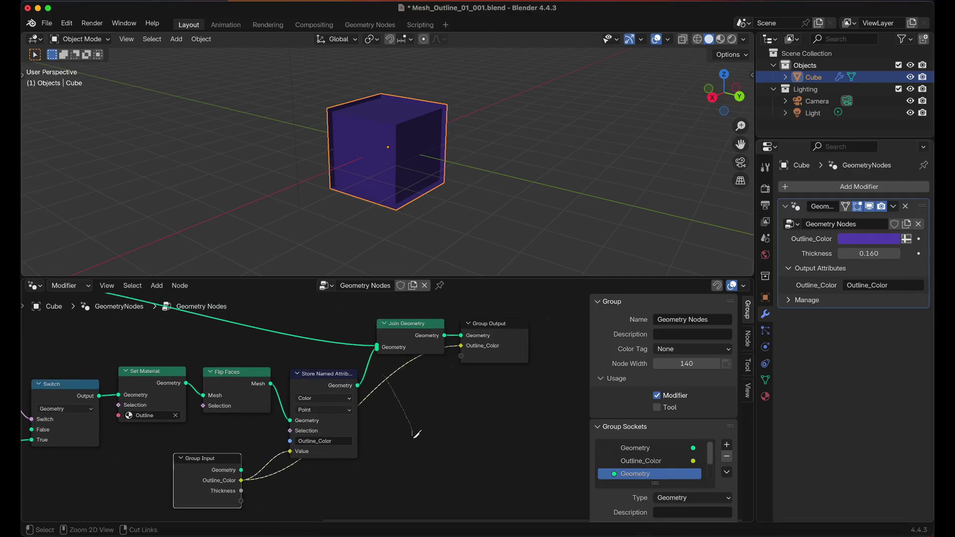
{"action": "right_click_drag", "start_coordinate": [416, 434], "coordinate": [417, 435], "text": "ctrl"}
{"action": "left_click_drag", "start_coordinate": [481, 361], "coordinate": [525, 361]}
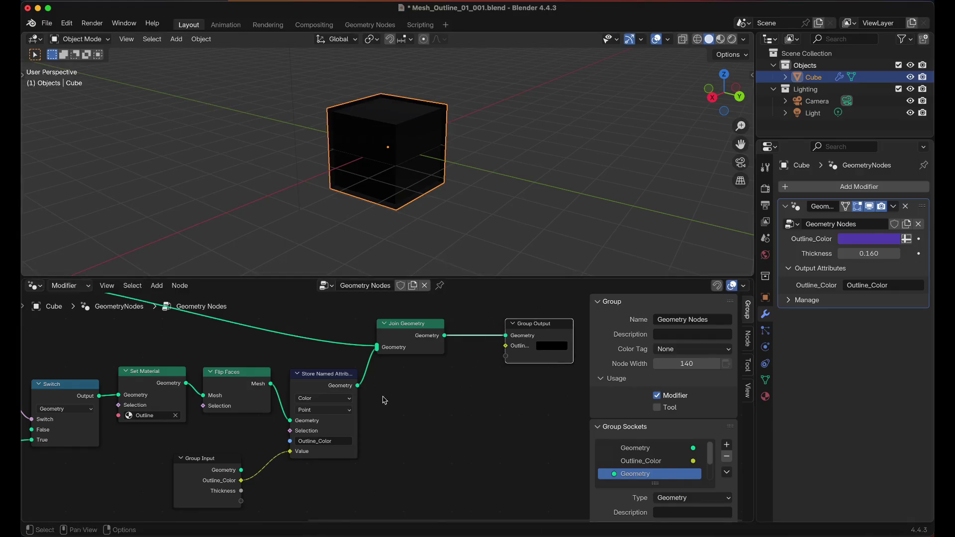
Add a Named Attribute node reading Color 'Outline_Color' and link it to Group Output's Outline_Color
{"action": "scroll", "coordinate": [388, 399], "scroll_direction": "right", "scroll_amount": 1}
{"action": "key", "text": "shift+a"}
{"action": "type", "text": "attri"}
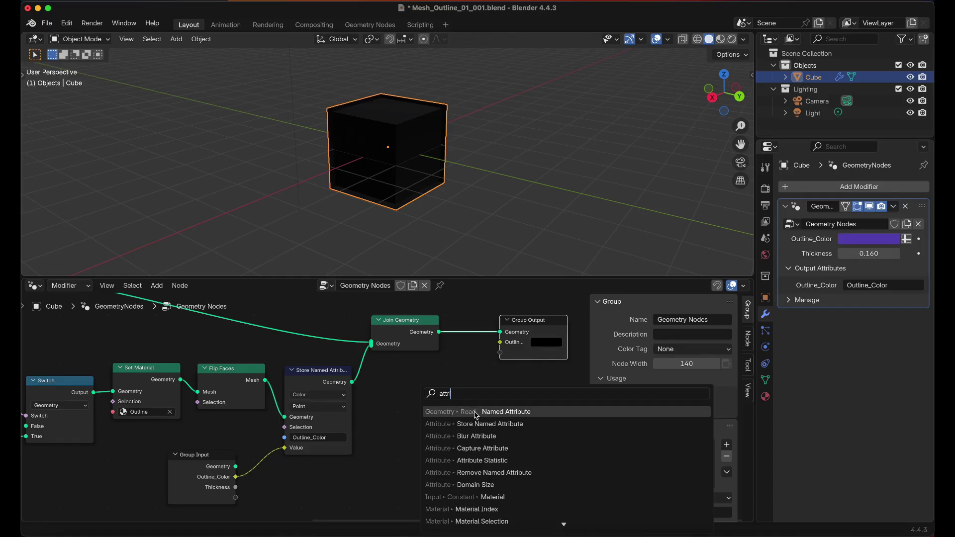
{"action": "left_click", "coordinate": [507, 413]}
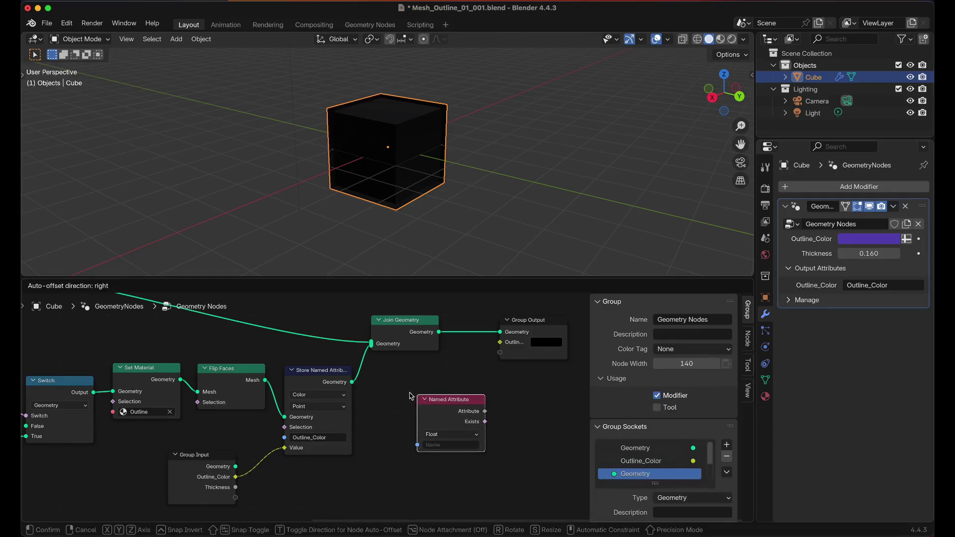
{"action": "left_click", "coordinate": [455, 396]}
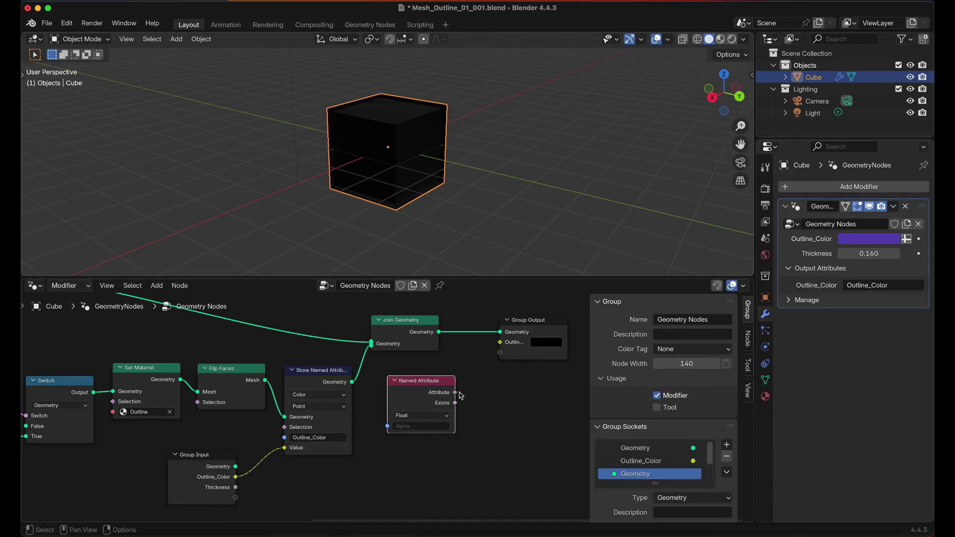
{"action": "left_click_drag", "start_coordinate": [455, 393], "coordinate": [497, 350]}
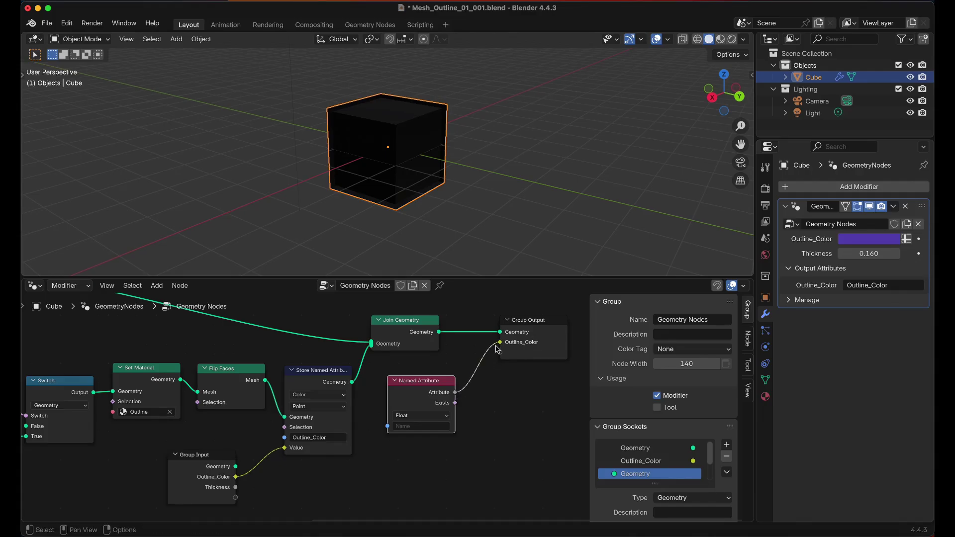
{"action": "left_click", "coordinate": [427, 415]}
{"action": "left_click", "coordinate": [408, 471]}
{"action": "left_click", "coordinate": [415, 426]}
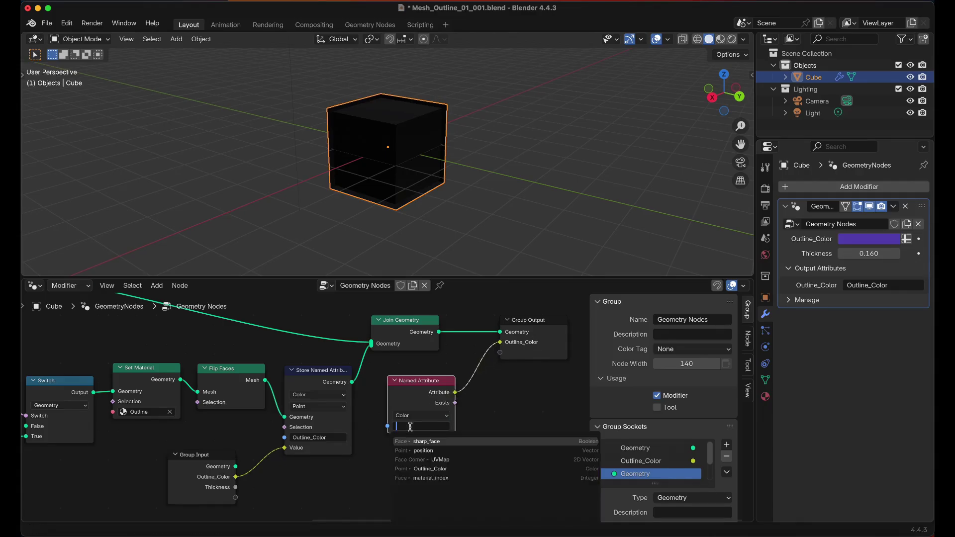
{"action": "left_click", "coordinate": [440, 469]}
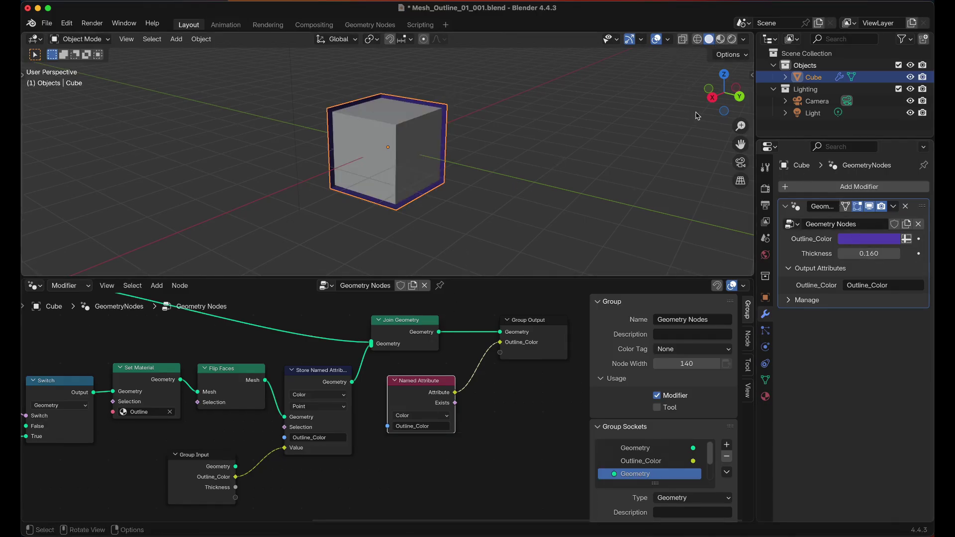
Confirm the viewport shading colour stays set to Attribute
{"action": "left_click", "coordinate": [744, 40]}
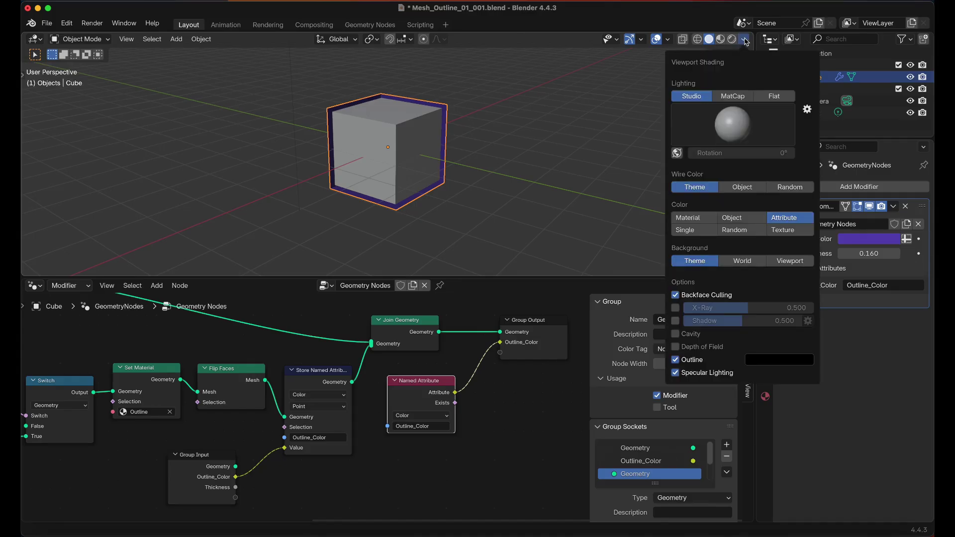
{"action": "left_click", "coordinate": [709, 219]}
{"action": "left_click", "coordinate": [791, 220]}
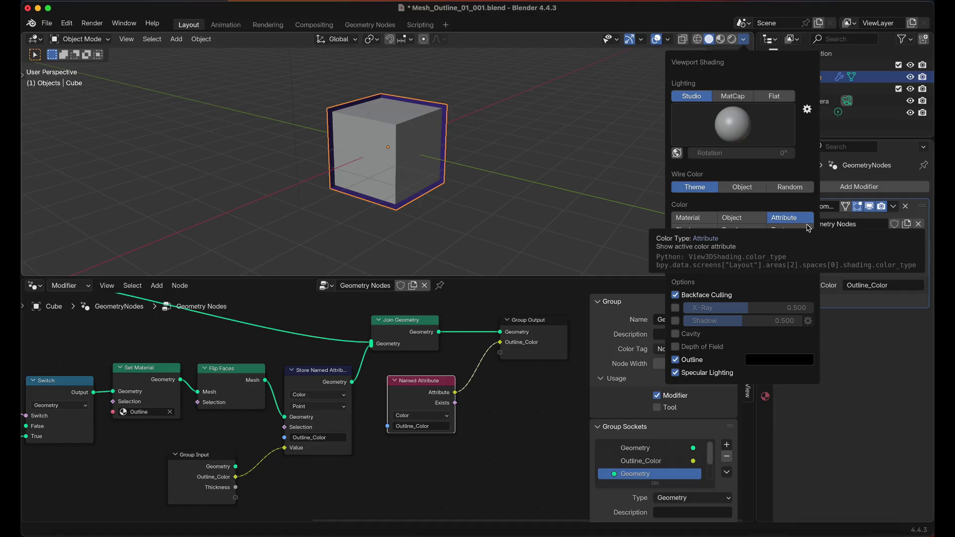
Set the modifier's Outline_Color swatch to a bright red
{"action": "left_click", "coordinate": [866, 241]}
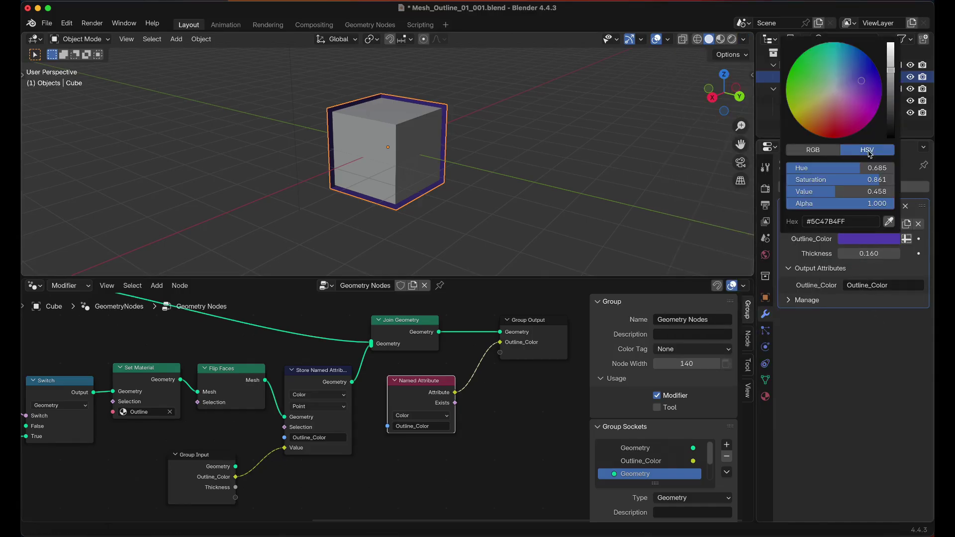
{"action": "scroll", "coordinate": [865, 118], "scroll_direction": "up", "scroll_amount": 10, "text": "ctrl"}
{"action": "left_click_drag", "start_coordinate": [831, 125], "coordinate": [831, 127]}
{"action": "mouse_move", "coordinate": [890, 81]}
{"action": "left_mouse_down"}
{"action": "mouse_move", "coordinate": [891, 92]}
{"action": "mouse_move", "coordinate": [891, 75]}
{"action": "left_mouse_up"}
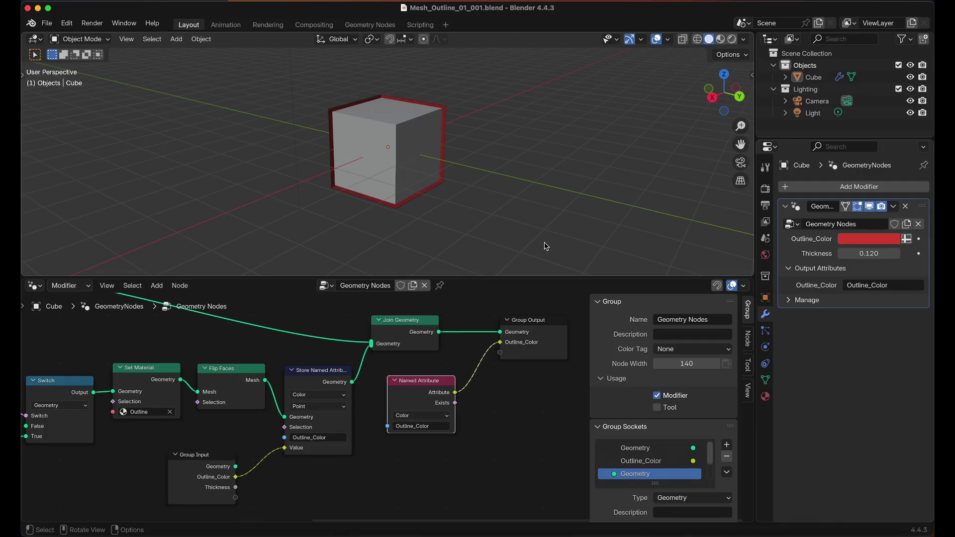
Switch the area to the Shader Editor and move the Attribute node further left
{"action": "left_click", "coordinate": [34, 286]}
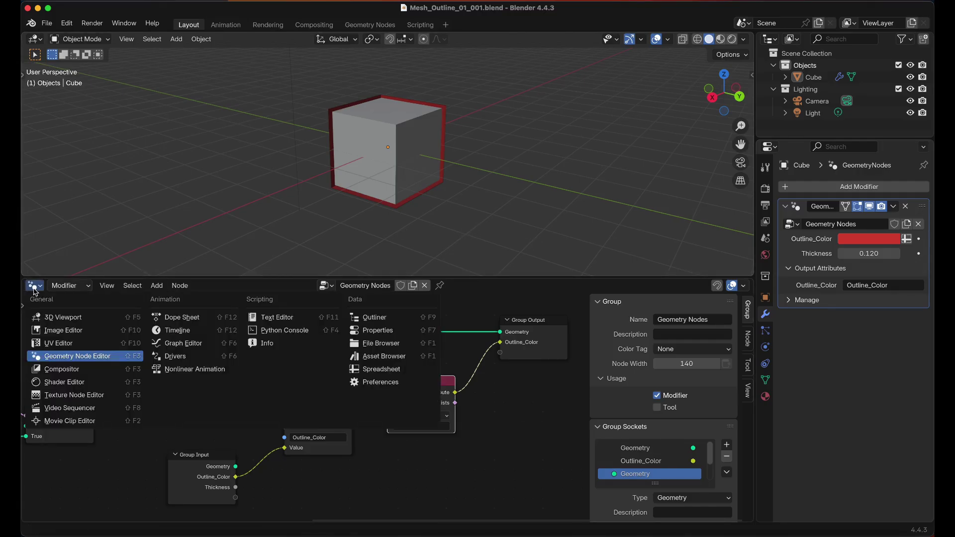
{"action": "left_click", "coordinate": [64, 382]}
{"action": "left_click", "coordinate": [133, 406]}
{"action": "scroll", "coordinate": [133, 407], "scroll_direction": "down", "scroll_amount": 3}
{"action": "left_click_drag", "start_coordinate": [215, 342], "coordinate": [110, 341]}
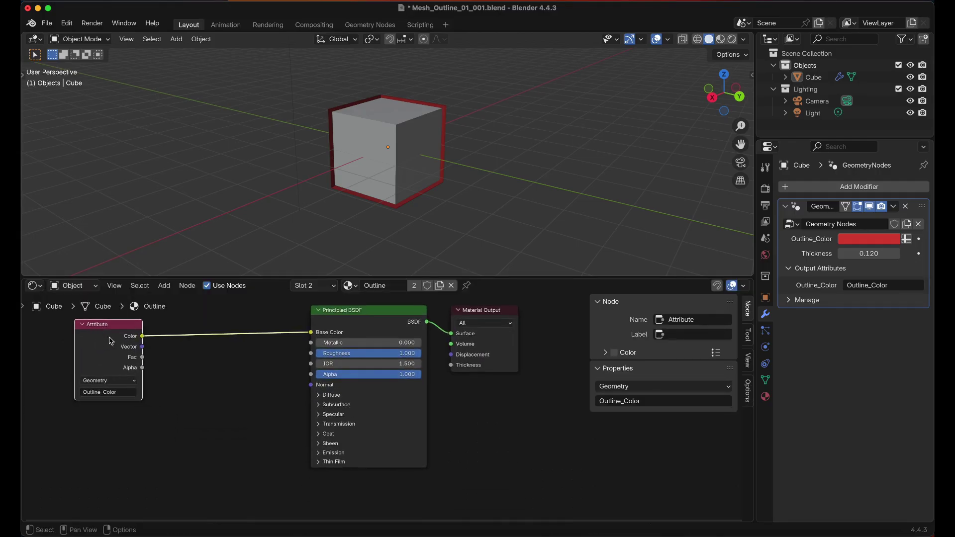
Drive Principled BSDF Emission Color from the Attribute colour at strength 16, in Material Preview
{"action": "left_click", "coordinate": [320, 454]}
{"action": "left_click_drag", "start_coordinate": [146, 338], "coordinate": [311, 464]}
{"action": "left_click", "coordinate": [349, 474]}
{"action": "key", "text": "Return"}
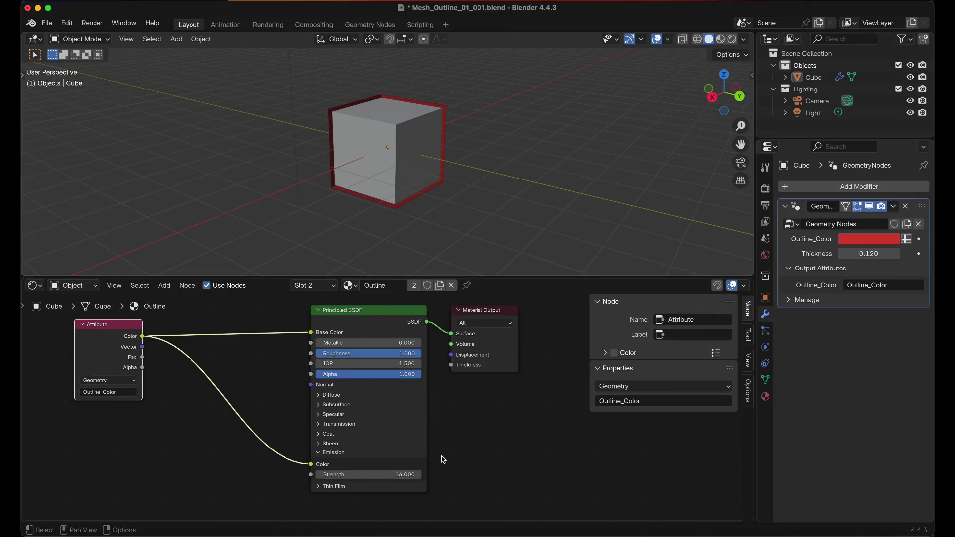
{"action": "left_click", "coordinate": [720, 38]}
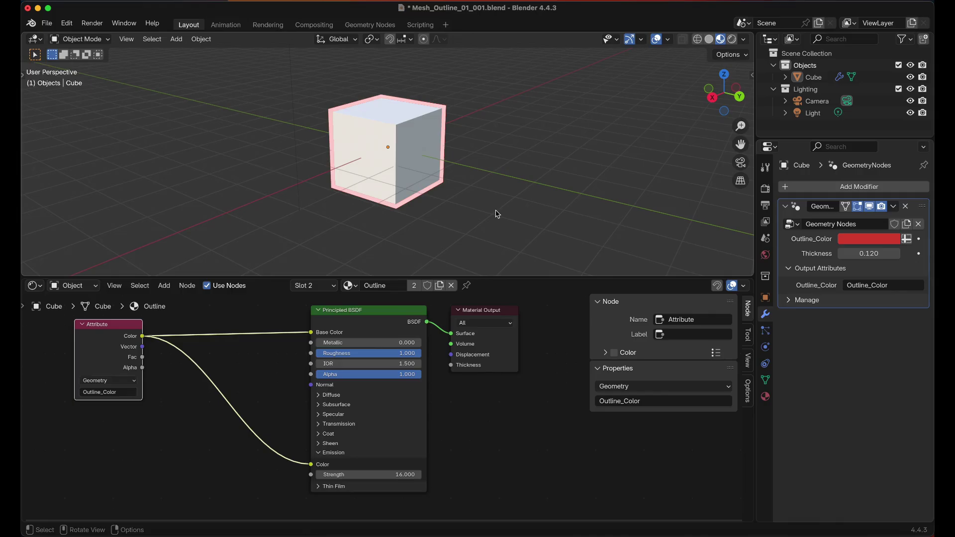
Switch the lower area to the Compositor and set viewport Compositor shading to Always
{"action": "left_click", "coordinate": [33, 286]}
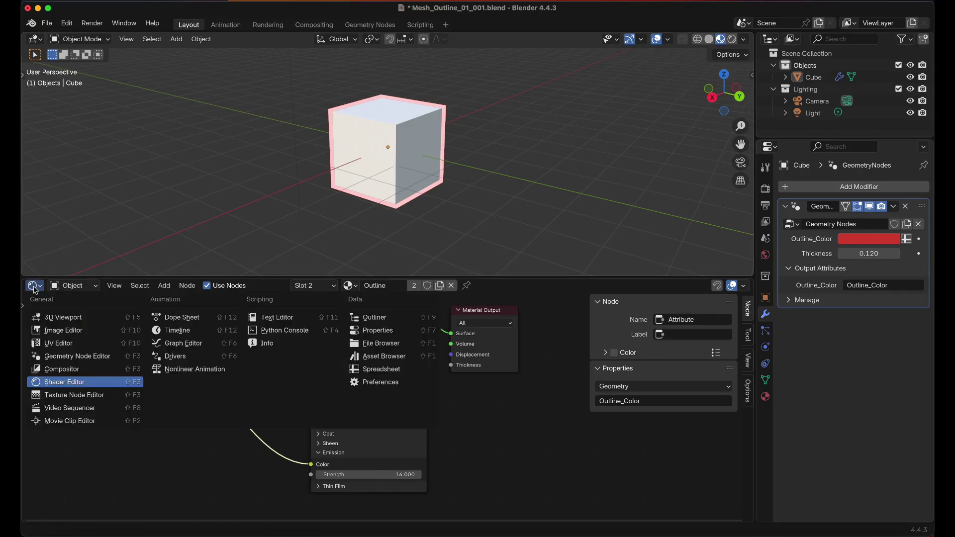
{"action": "left_click", "coordinate": [73, 371]}
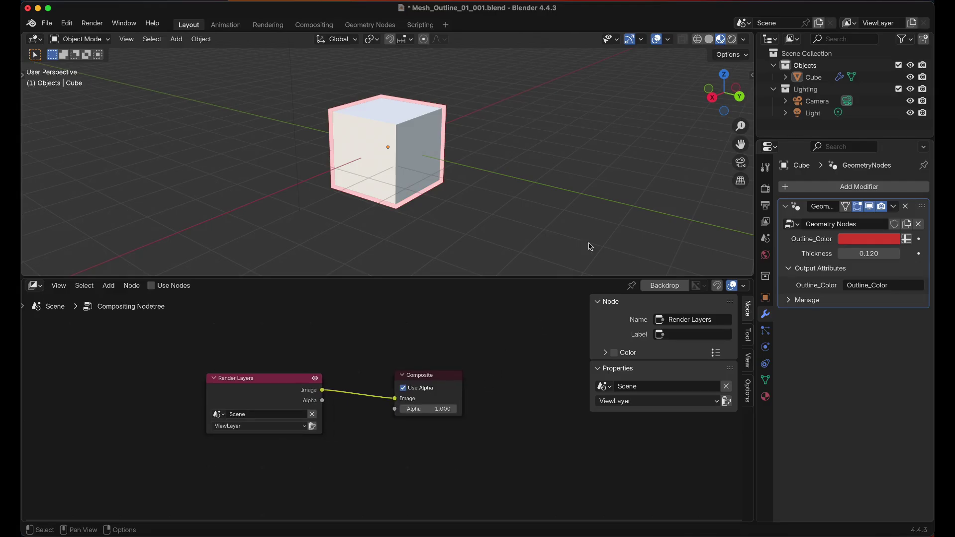
{"action": "left_click", "coordinate": [743, 39]}
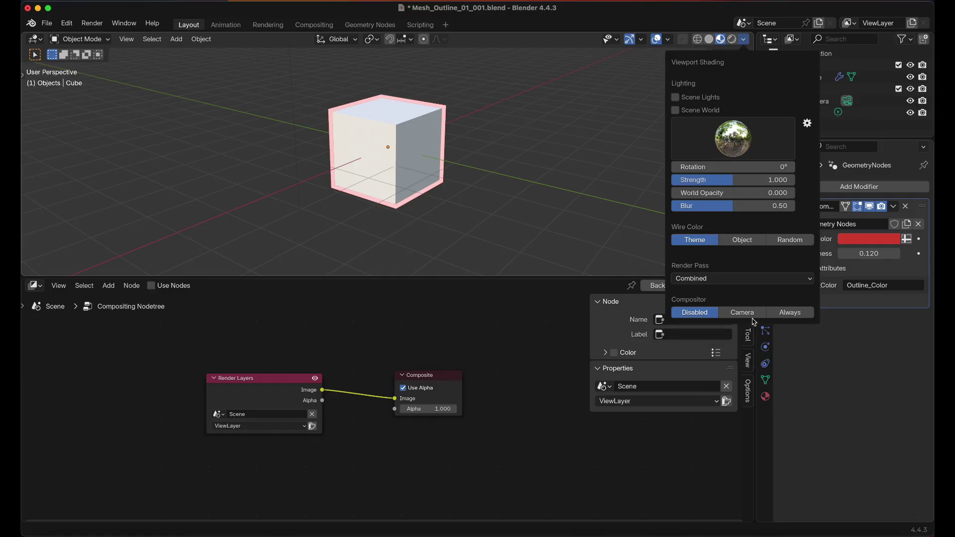
{"action": "left_click", "coordinate": [754, 314]}
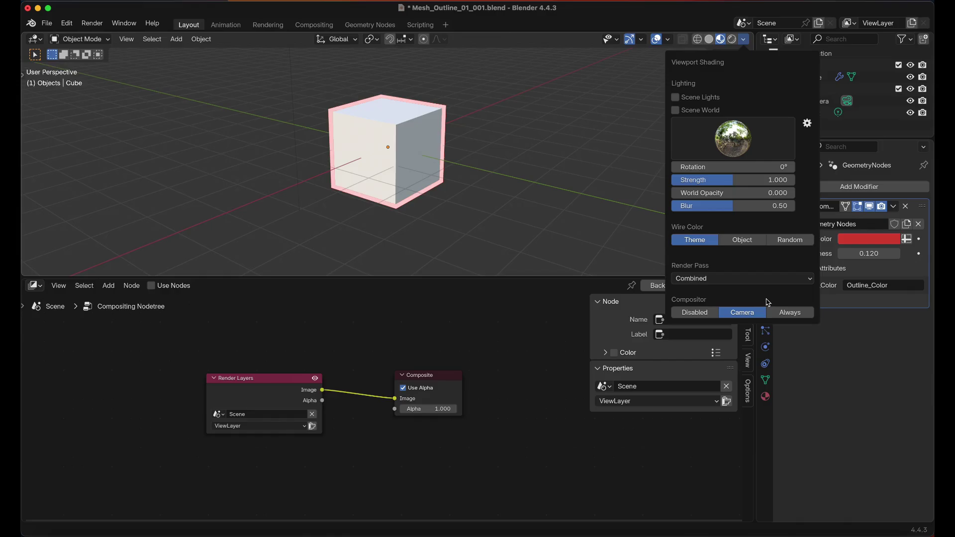
{"action": "left_click", "coordinate": [780, 313]}
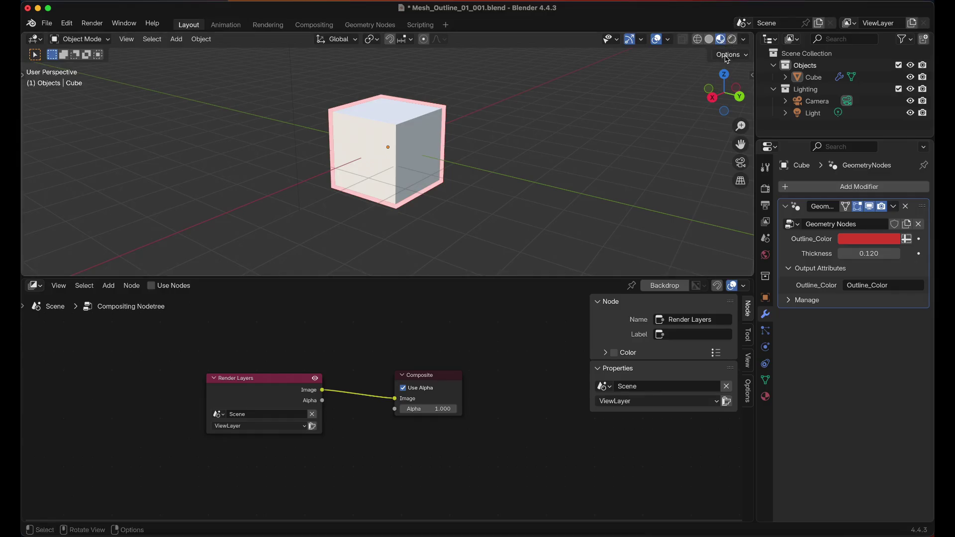
Spread Render Layers and Composite apart and insert a Glare node between them
{"action": "left_click_drag", "start_coordinate": [271, 379], "coordinate": [119, 380]}
{"action": "left_click_drag", "start_coordinate": [443, 380], "coordinate": [527, 377]}
{"action": "left_click", "coordinate": [352, 394]}
{"action": "key", "text": "shift+a"}
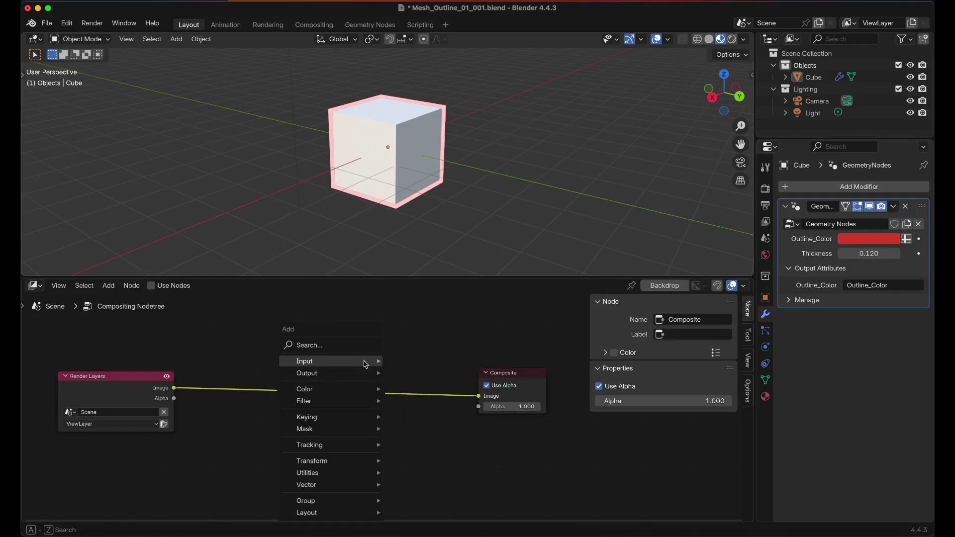
{"action": "type", "text": "glare"}
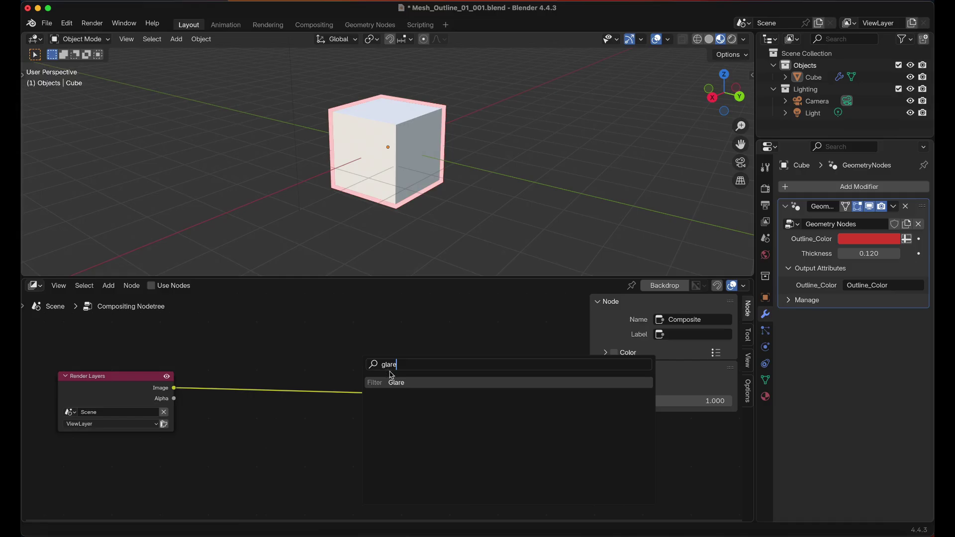
{"action": "key", "text": "Return"}
{"action": "left_click", "coordinate": [287, 390]}
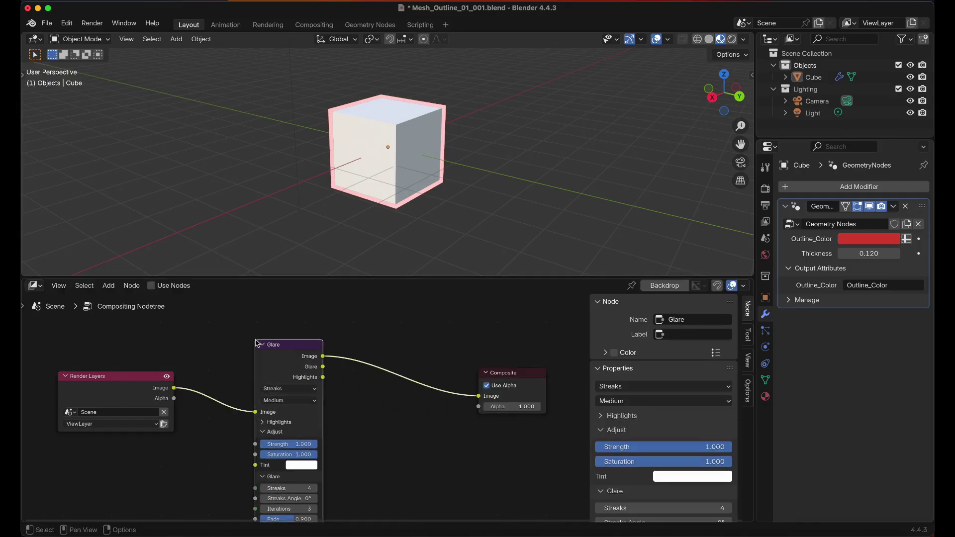
Set the Glare node to Bloom with Low quality and reposition Render Layers and Glare
{"action": "left_click", "coordinate": [279, 390]}
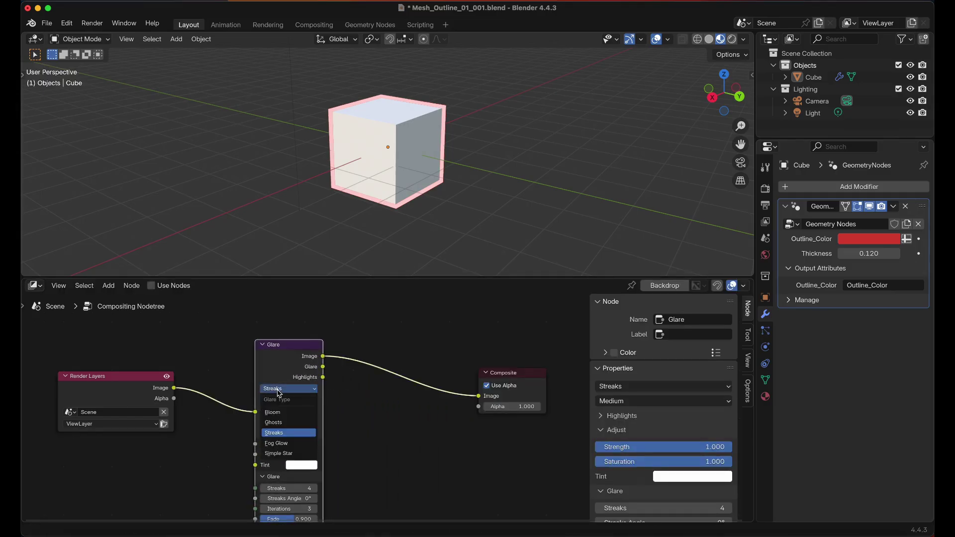
{"action": "left_click", "coordinate": [281, 413]}
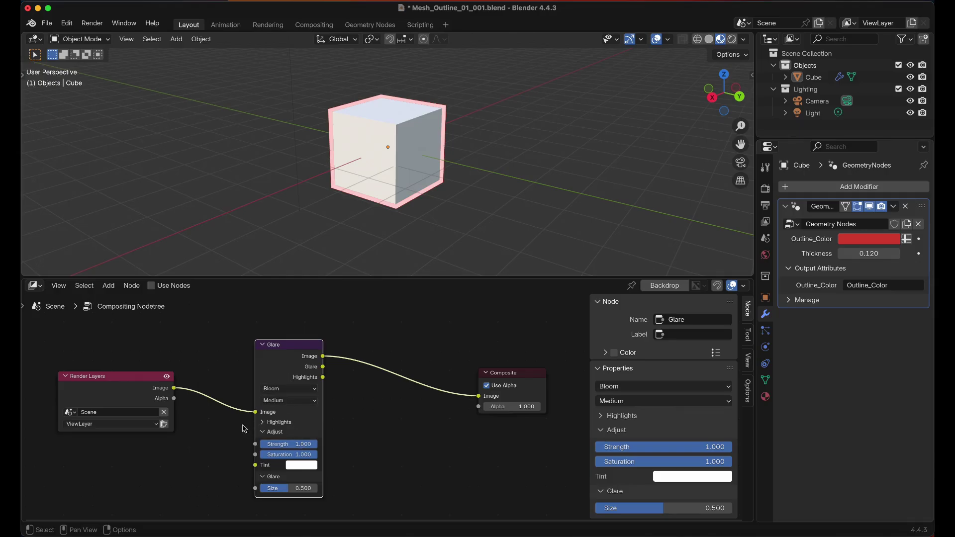
{"action": "left_click", "coordinate": [277, 400]}
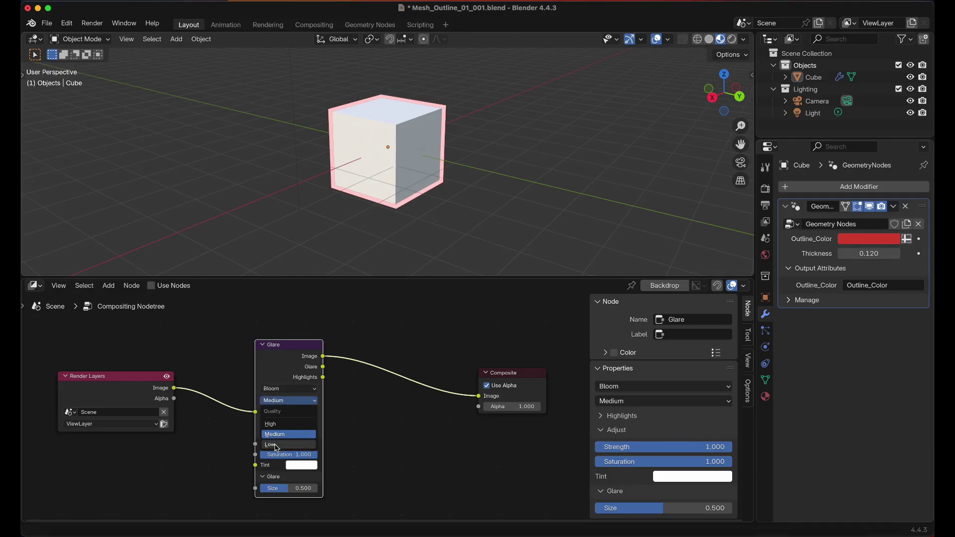
{"action": "left_click", "coordinate": [278, 446]}
{"action": "left_click_drag", "start_coordinate": [140, 398], "coordinate": [207, 369]}
{"action": "left_click_drag", "start_coordinate": [207, 303], "coordinate": [393, 354]}
{"action": "left_click_drag", "start_coordinate": [523, 373], "coordinate": [489, 346]}
Enable Use Nodes, then try a higher Highlights threshold before restoring it to 1
{"action": "left_click", "coordinate": [511, 425]}
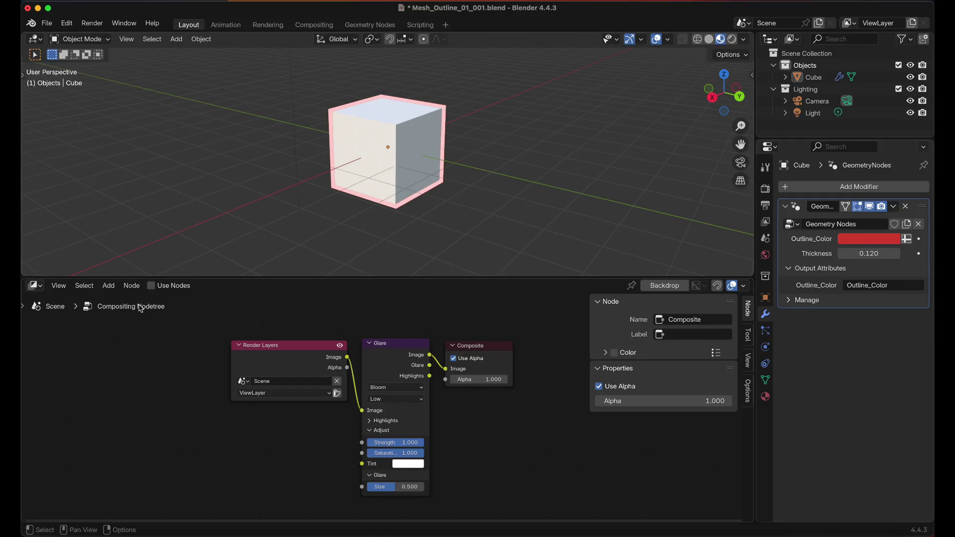
{"action": "left_click", "coordinate": [151, 286]}
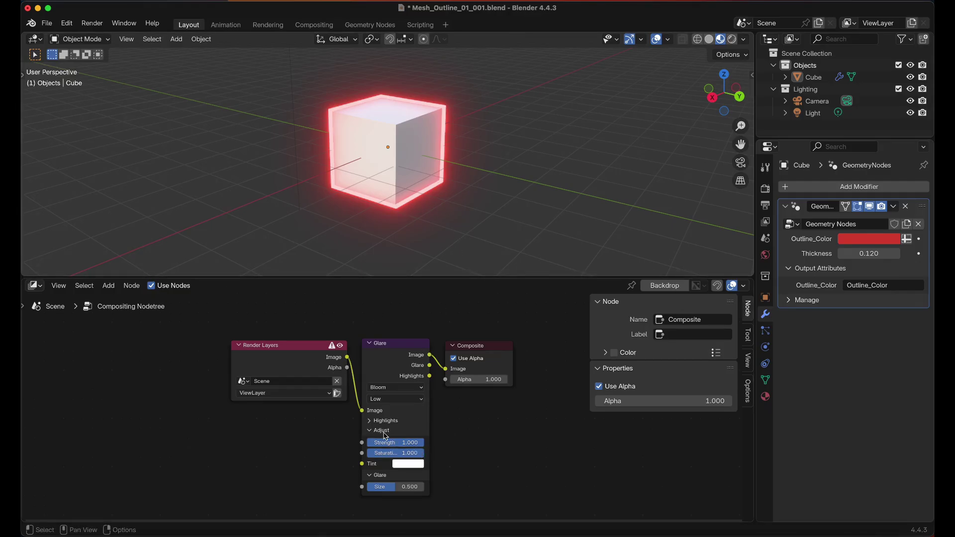
{"action": "left_click", "coordinate": [385, 422]}
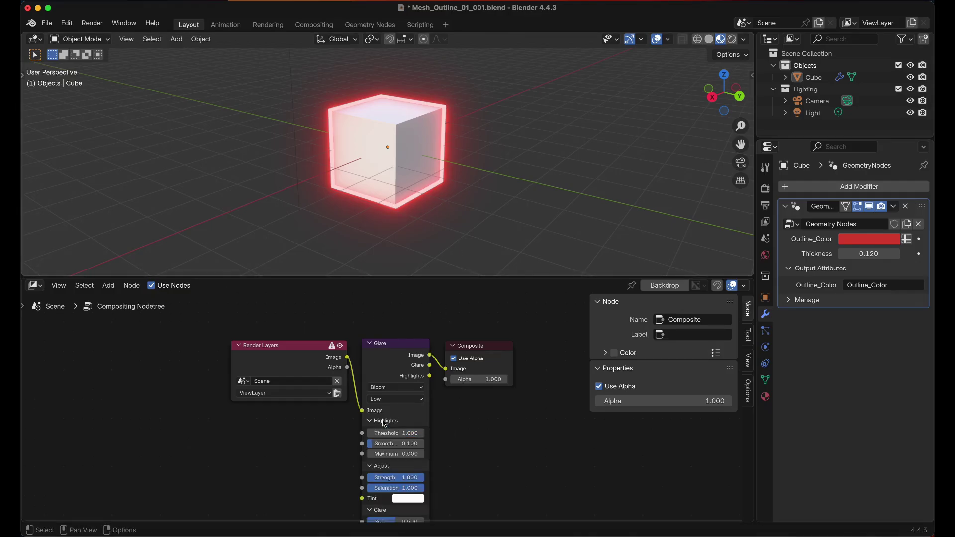
{"action": "mouse_move", "coordinate": [395, 433]}
{"action": "left_mouse_down"}
{"action": "mouse_move", "coordinate": [448, 432]}
{"action": "mouse_move", "coordinate": [408, 432]}
{"action": "left_mouse_up"}
{"action": "left_click", "coordinate": [407, 432]}
{"action": "type", "text": "1"}
{"action": "key", "text": "Return"}
{"action": "left_click", "coordinate": [378, 421]}
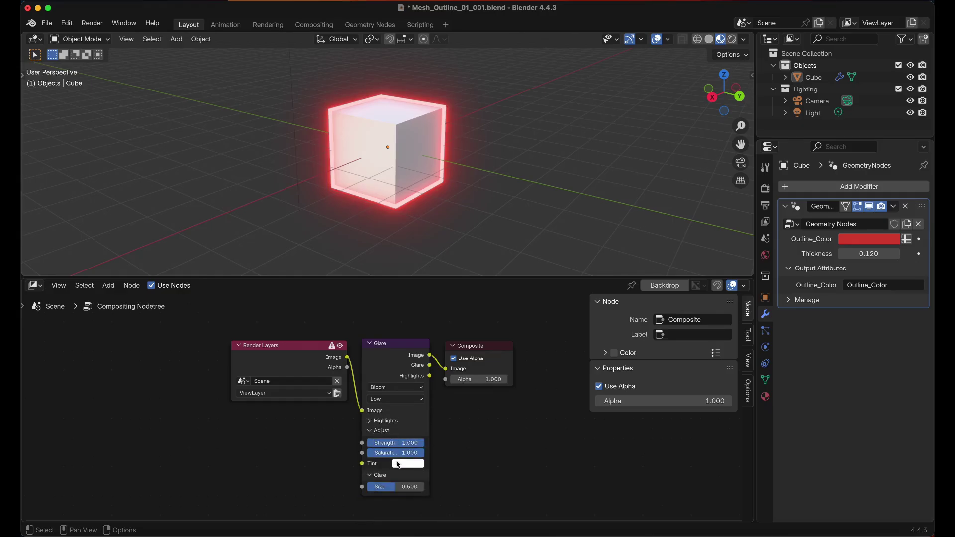
Set the Glare Size to about 0.096, keeping Strength at 1.000
{"action": "left_click", "coordinate": [405, 487]}
{"action": "type", "text": "0"}
{"action": "key", "text": "Return"}
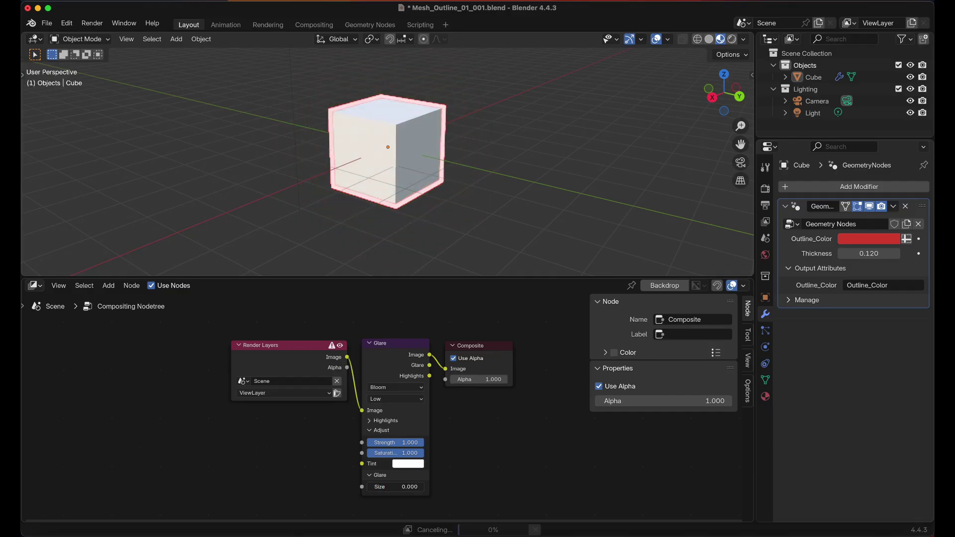
{"action": "left_click_drag", "start_coordinate": [405, 487], "coordinate": [483, 484]}
{"action": "mouse_move", "coordinate": [409, 442]}
{"action": "left_mouse_down"}
{"action": "mouse_move", "coordinate": [373, 443]}
{"action": "mouse_move", "coordinate": [426, 445]}
{"action": "left_mouse_up"}
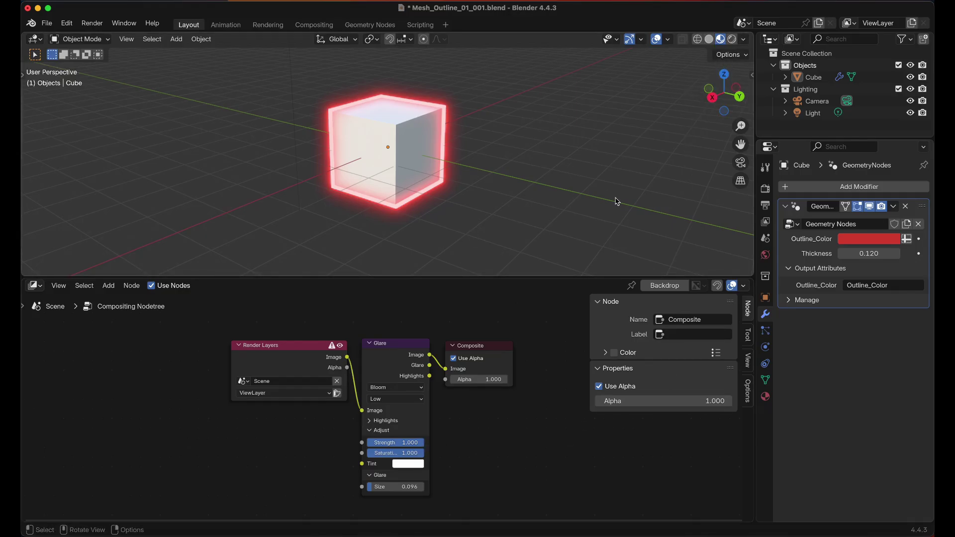
{"action": "left_click", "coordinate": [747, 40]}
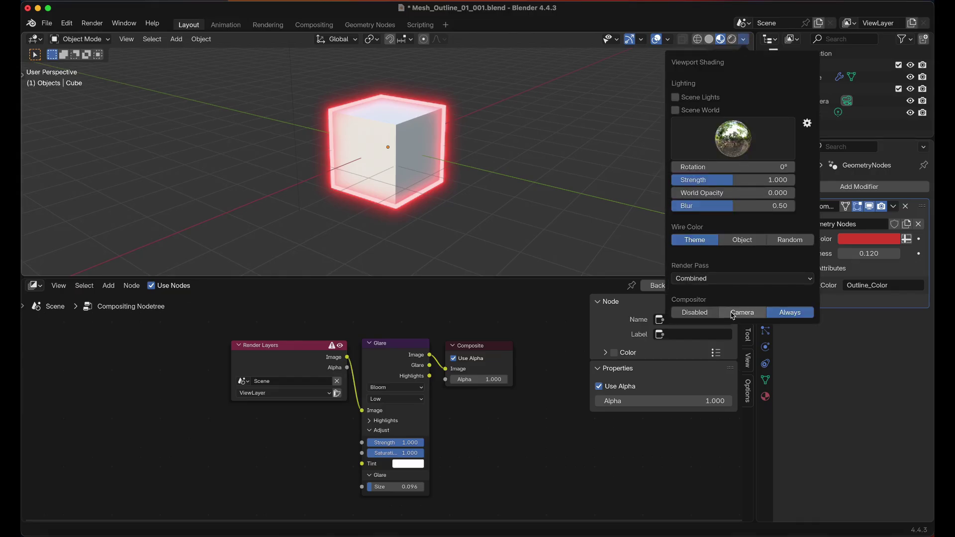
{"action": "left_click", "coordinate": [699, 313]}
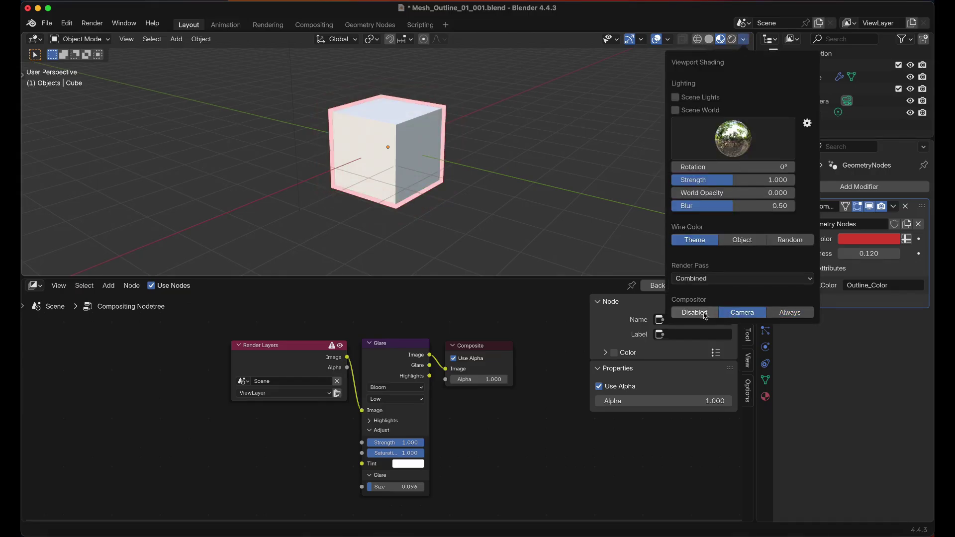
{"action": "left_click", "coordinate": [742, 314]}
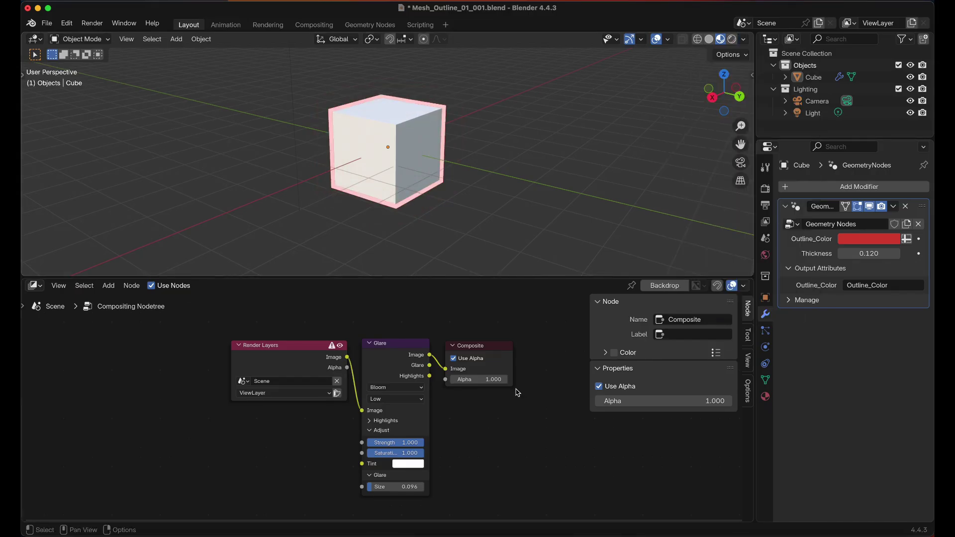
{"action": "left_click", "coordinate": [740, 164]}
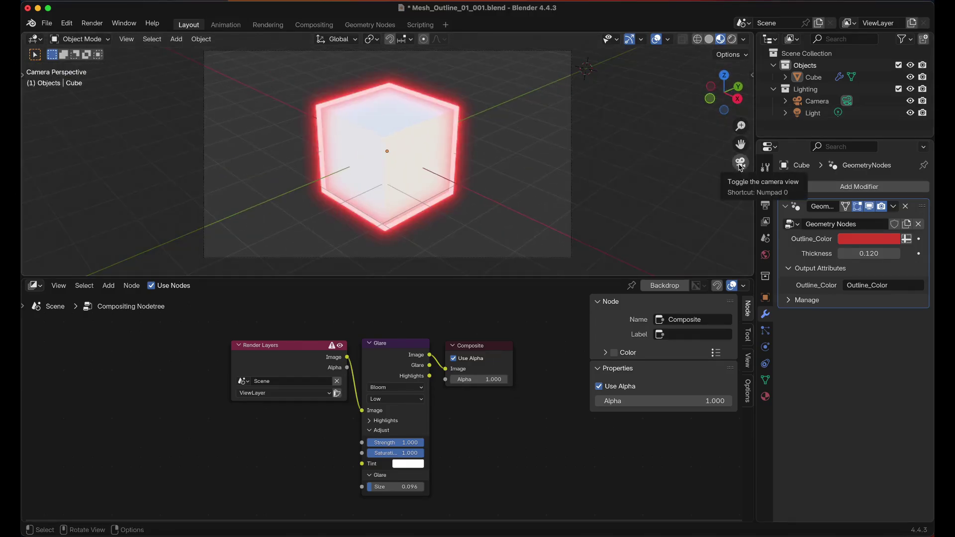
{"action": "left_click", "coordinate": [740, 164]}
{"action": "left_click", "coordinate": [740, 164]}
{"action": "left_click", "coordinate": [741, 164]}
{"action": "left_click", "coordinate": [743, 39]}
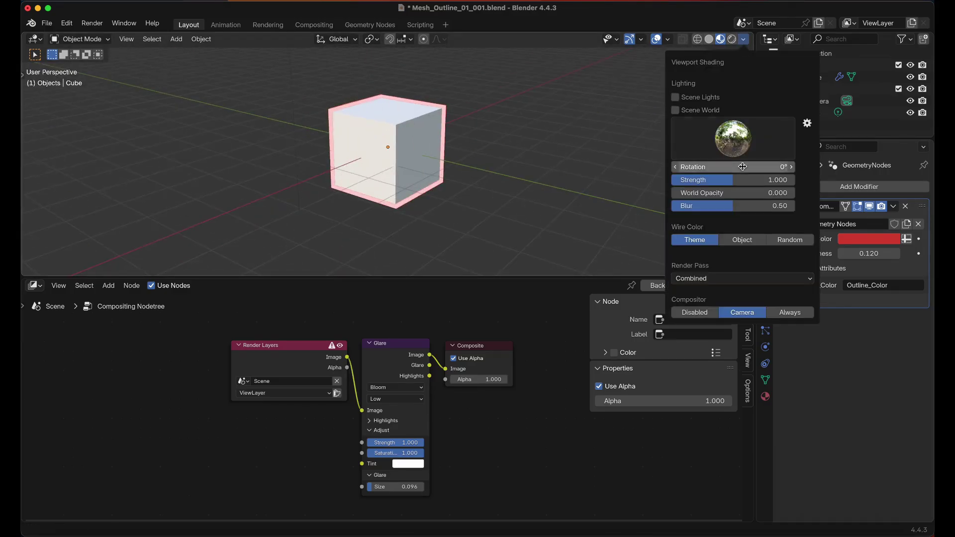
{"action": "left_click", "coordinate": [695, 313]}
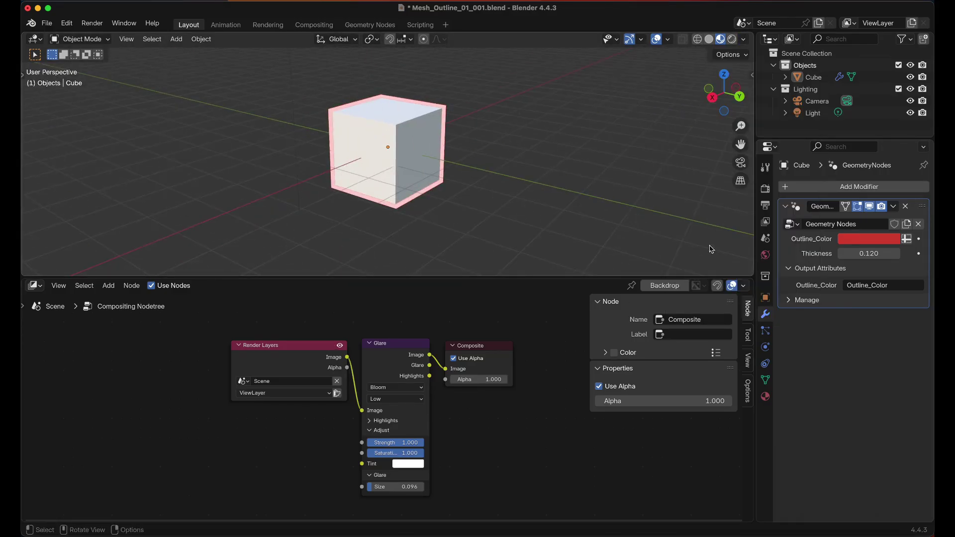
{"action": "left_click", "coordinate": [740, 164]}
{"action": "left_click", "coordinate": [741, 165]}
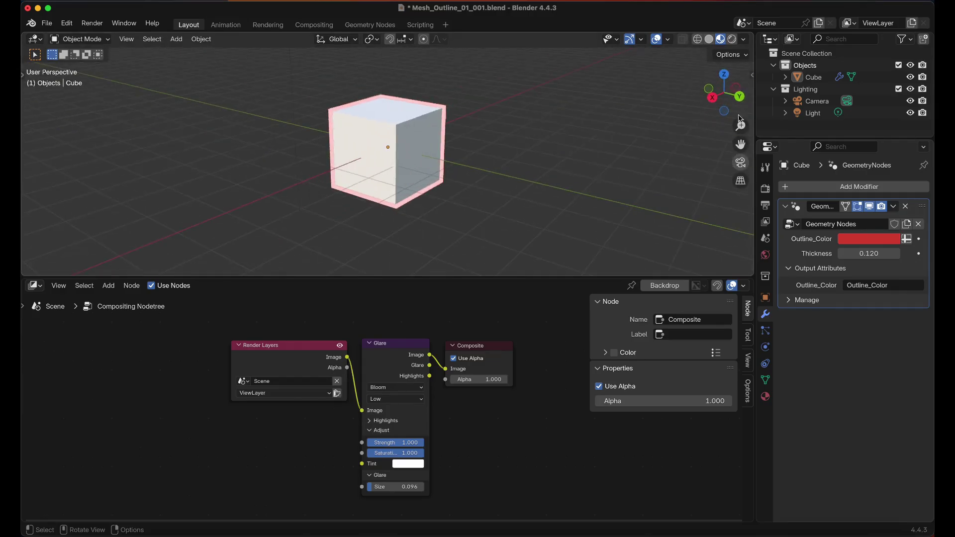
{"action": "left_click", "coordinate": [744, 40]}
{"action": "left_click", "coordinate": [789, 312]}
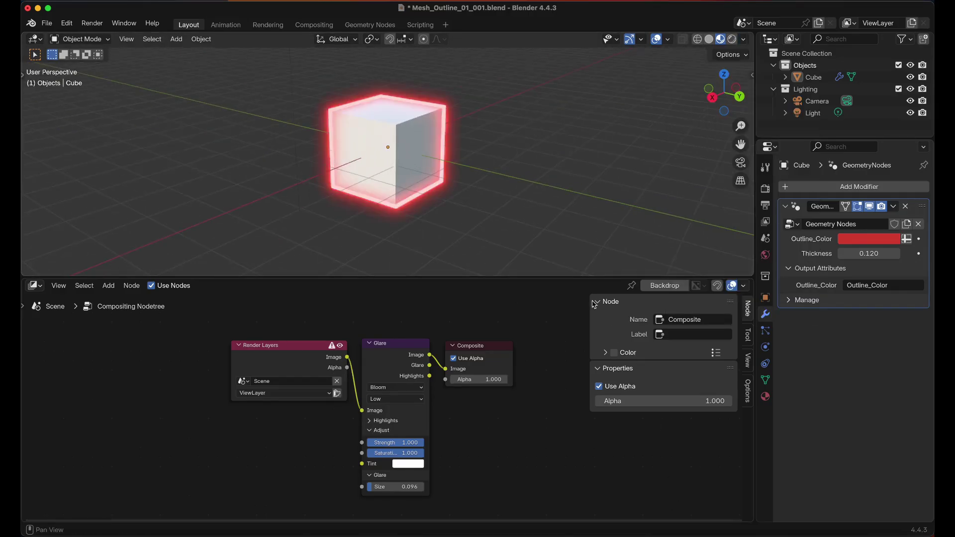
Set the cube's outline Thickness to 0.132 and its Outline_Color to blue
{"action": "left_click_drag", "start_coordinate": [859, 253], "coordinate": [848, 253]}
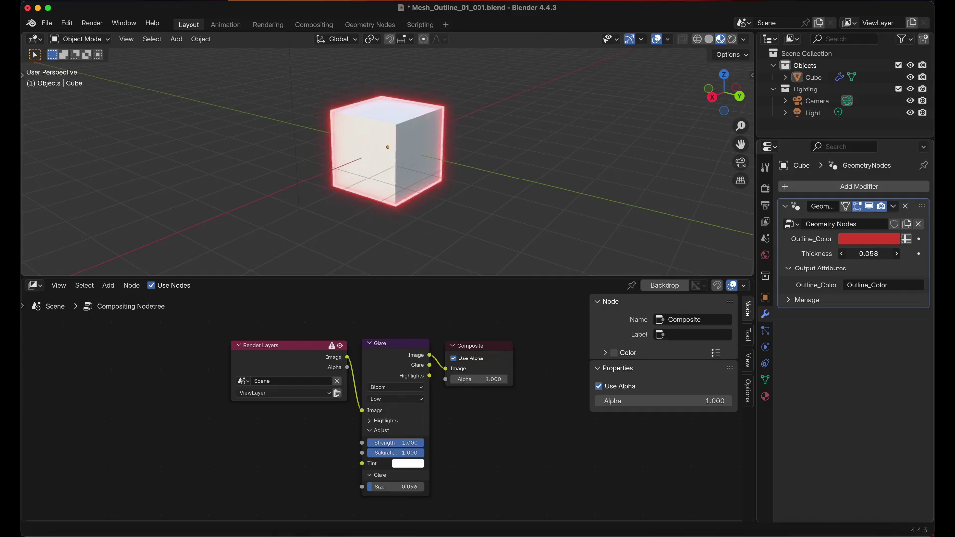
{"action": "left_click_drag", "start_coordinate": [869, 254], "coordinate": [893, 253]}
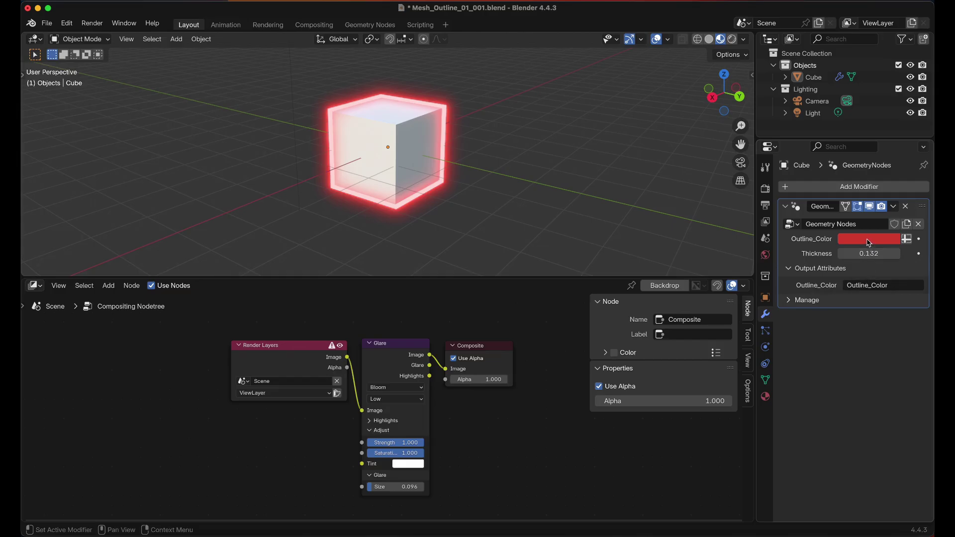
{"action": "left_click", "coordinate": [869, 239]}
{"action": "left_click_drag", "start_coordinate": [830, 125], "coordinate": [869, 64]}
{"action": "left_click", "coordinate": [385, 154]}
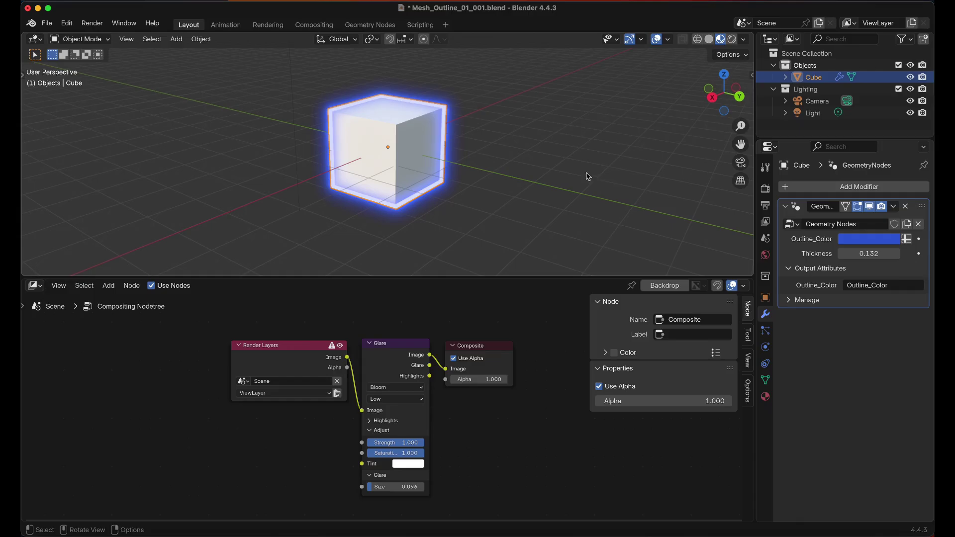
Add a UV sphere and move it along Y to sit beside the cube
{"action": "left_click", "coordinate": [528, 165]}
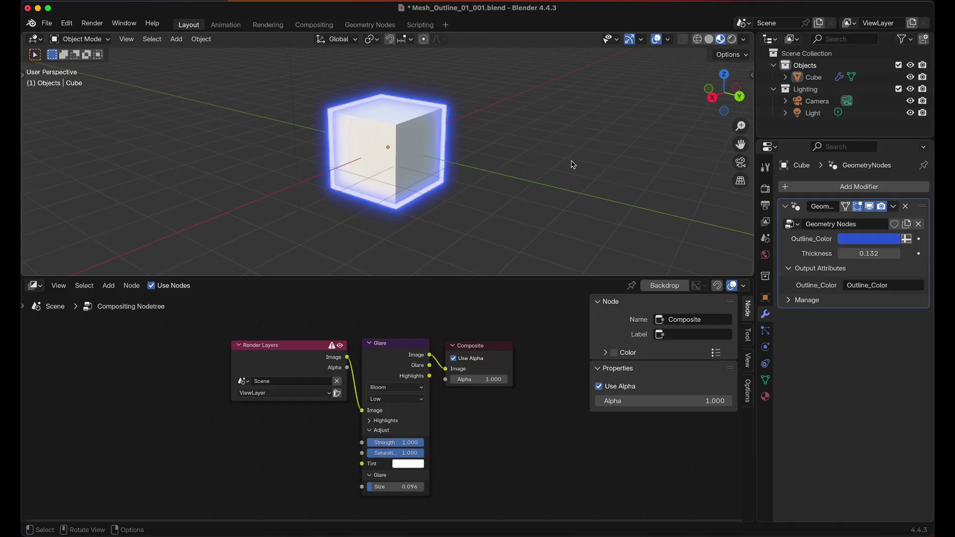
{"action": "key", "text": "shift"}
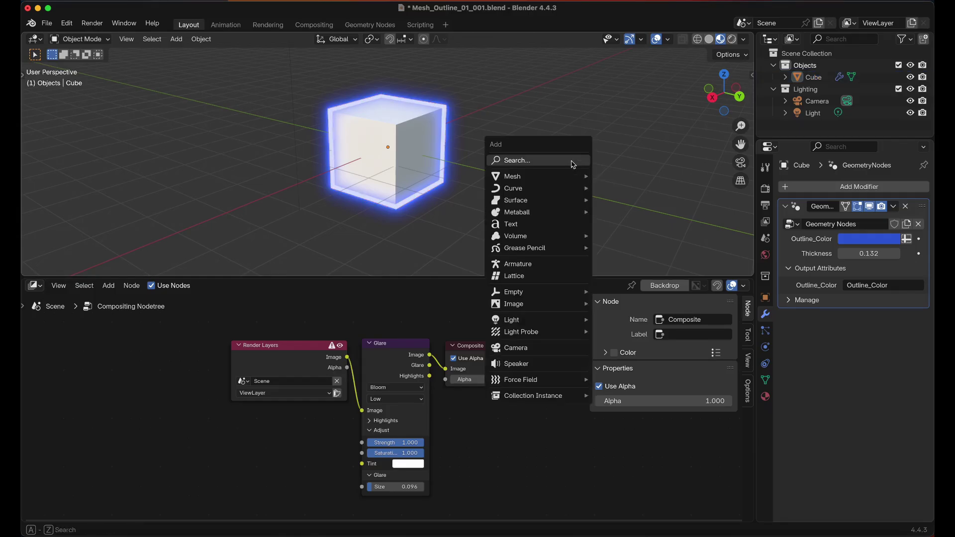
{"action": "mouse_move", "coordinate": [559, 178]}
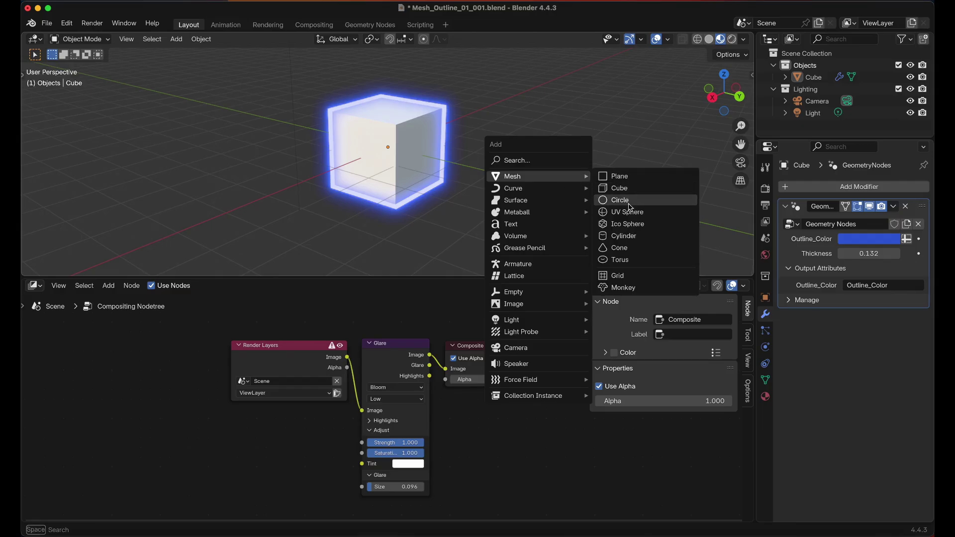
{"action": "left_click", "coordinate": [631, 213]}
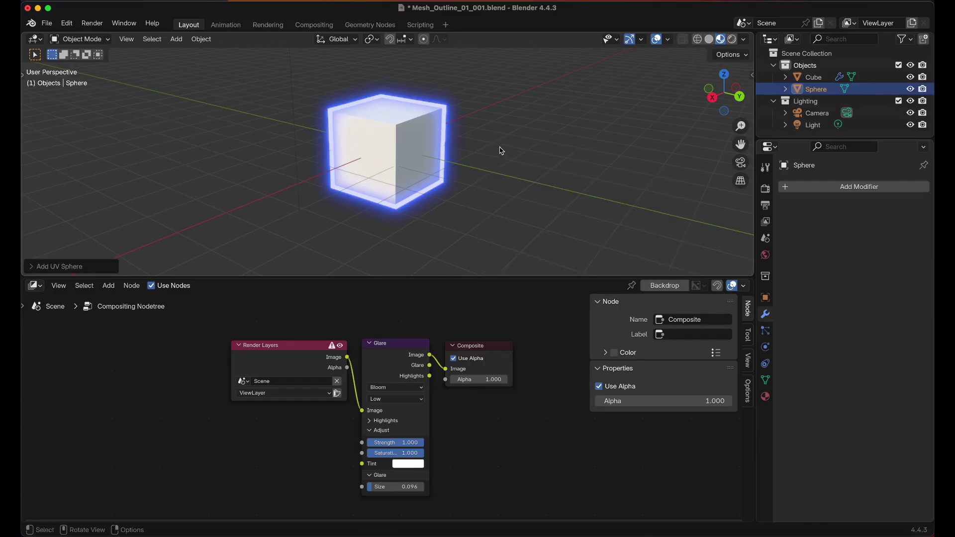
{"action": "scroll", "coordinate": [501, 151], "scroll_direction": "left", "scroll_amount": 5}
{"action": "key", "text": "g"}
{"action": "key", "text": "y"}
{"action": "left_click", "coordinate": [366, 178]}
{"action": "scroll", "coordinate": [575, 156], "scroll_direction": "left", "scroll_amount": 2}
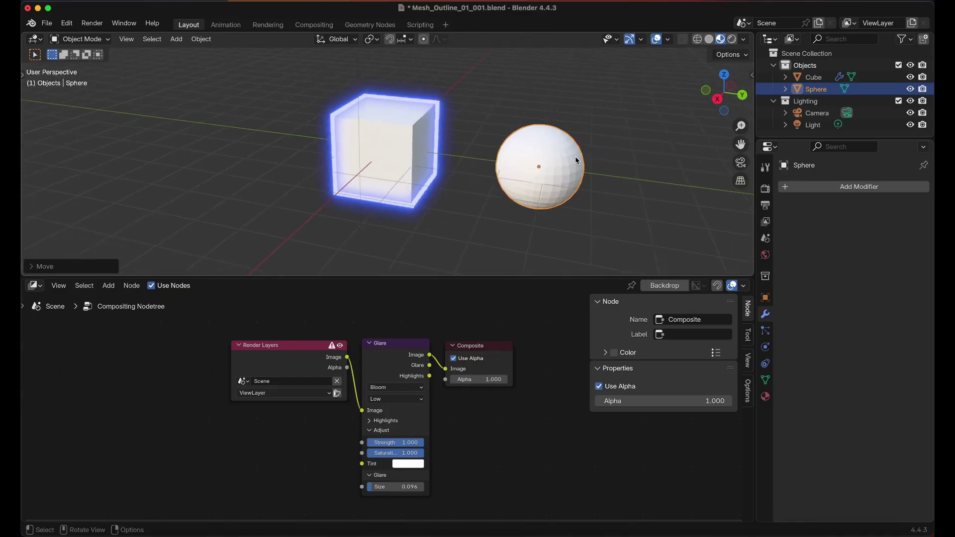
Give the sphere a Geometry Nodes modifier using the outline node group at Thickness 0.200
{"action": "left_click", "coordinate": [800, 188]}
{"action": "left_click", "coordinate": [761, 192]}
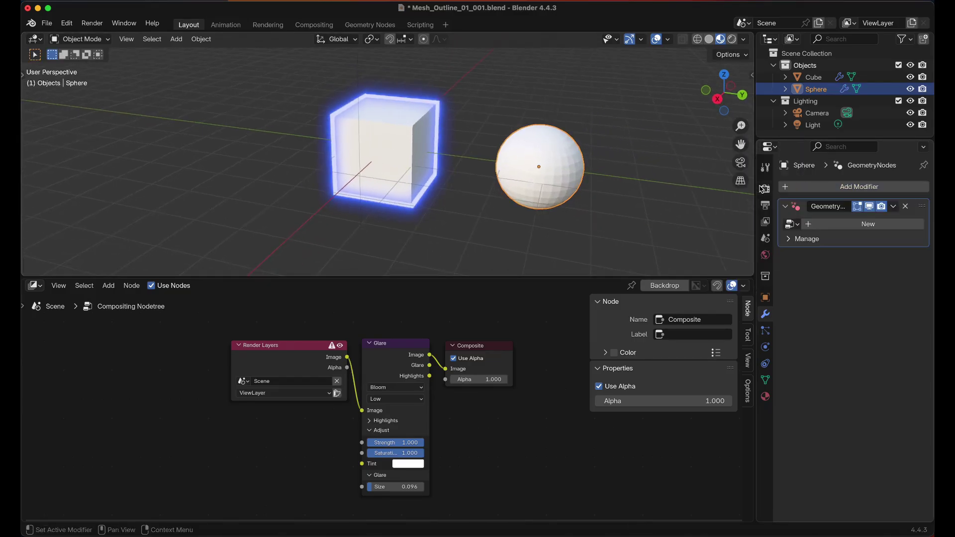
{"action": "left_click", "coordinate": [793, 224]}
{"action": "left_click", "coordinate": [692, 244]}
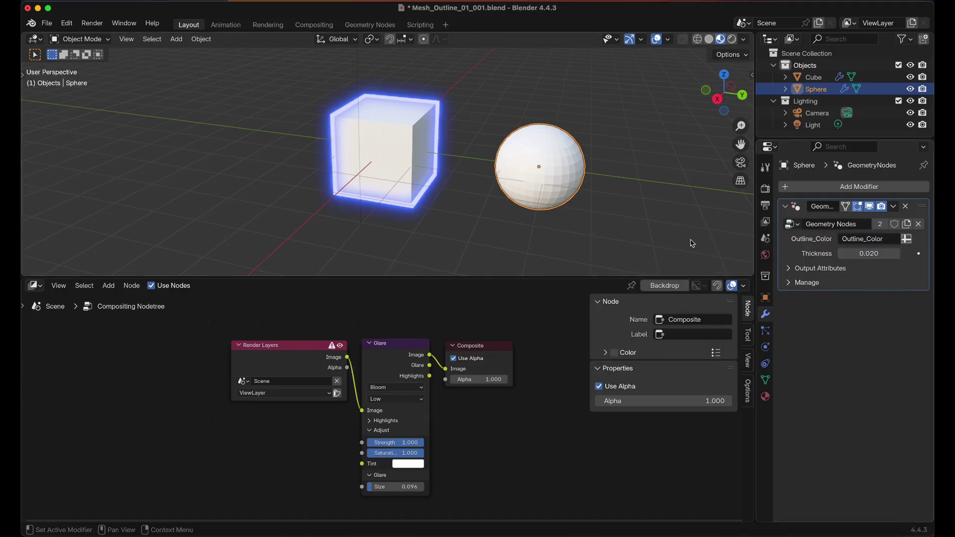
{"action": "left_click_drag", "start_coordinate": [868, 256], "coordinate": [885, 242]}
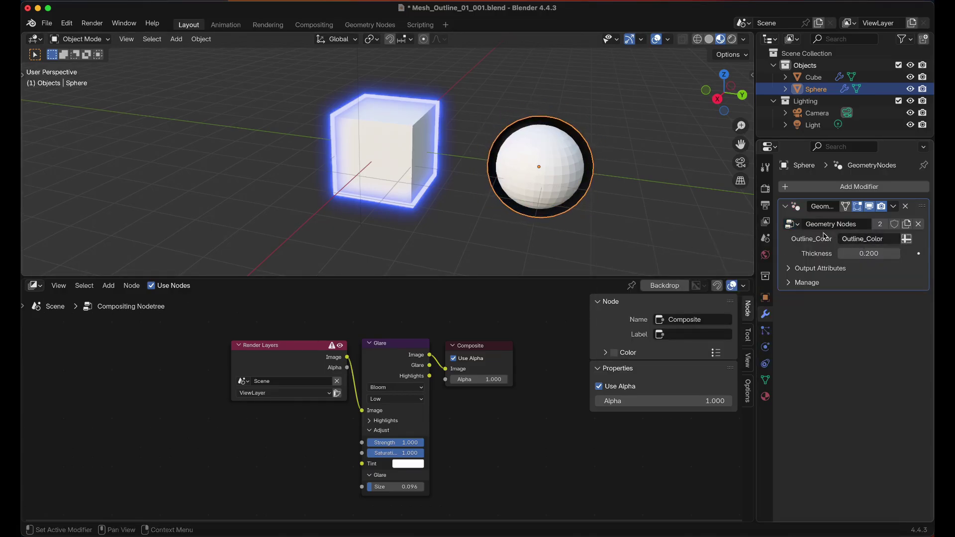
Switch the sphere's Outline_Color to a fixed colour, set it red, and thin Thickness to 0.060
{"action": "left_click", "coordinate": [907, 239]}
{"action": "left_click", "coordinate": [861, 241]}
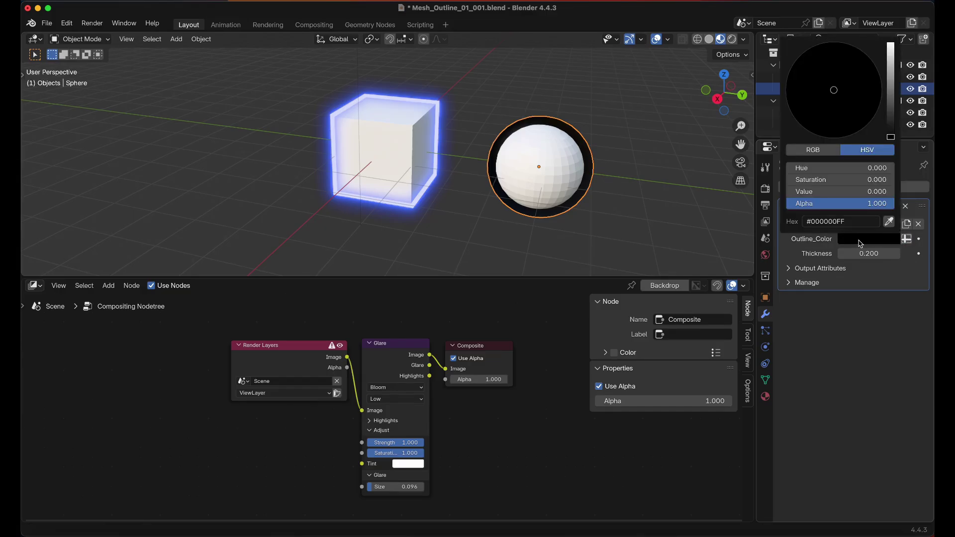
{"action": "left_click_drag", "start_coordinate": [900, 113], "coordinate": [852, 46]}
{"action": "left_click_drag", "start_coordinate": [890, 75], "coordinate": [868, 56]}
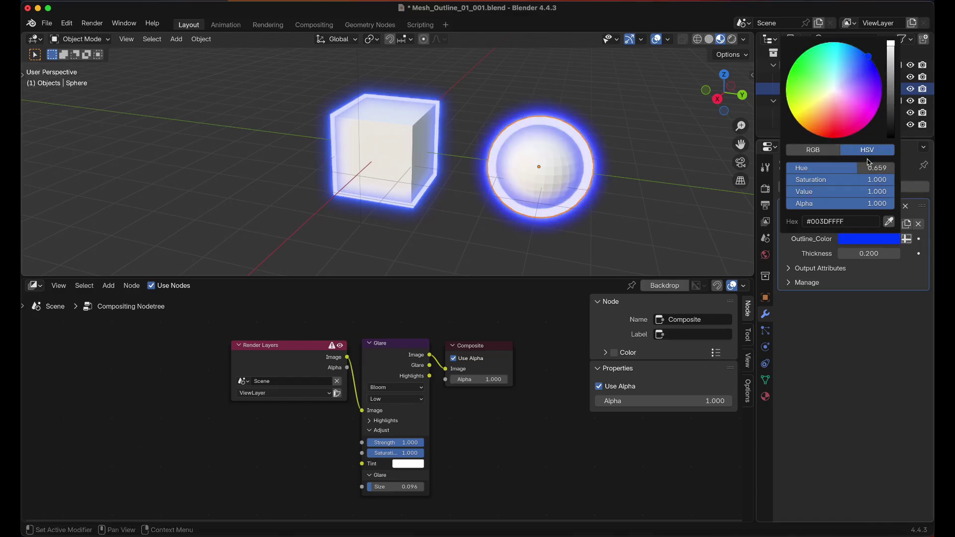
{"action": "left_click_drag", "start_coordinate": [870, 256], "coordinate": [852, 256]}
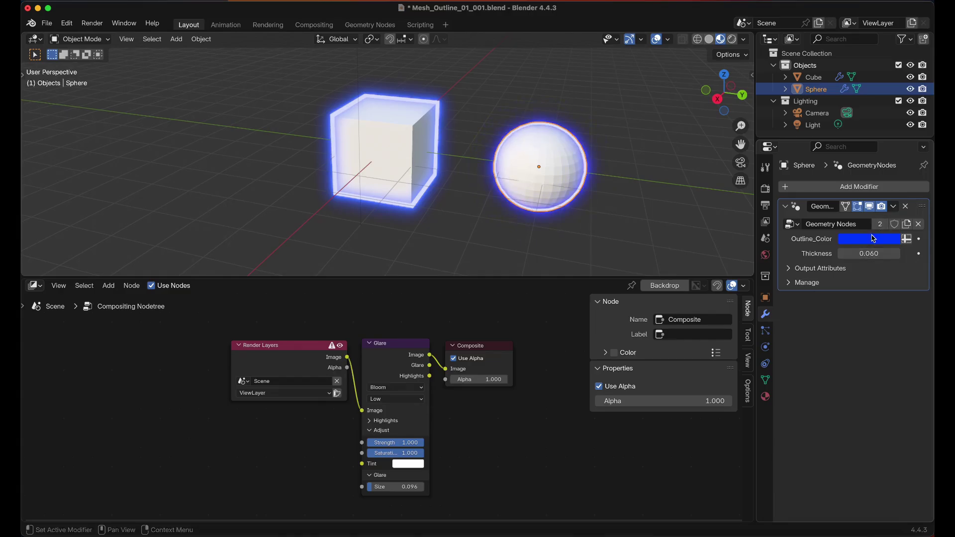
{"action": "left_click", "coordinate": [874, 239]}
{"action": "left_click_drag", "start_coordinate": [817, 90], "coordinate": [824, 136]}
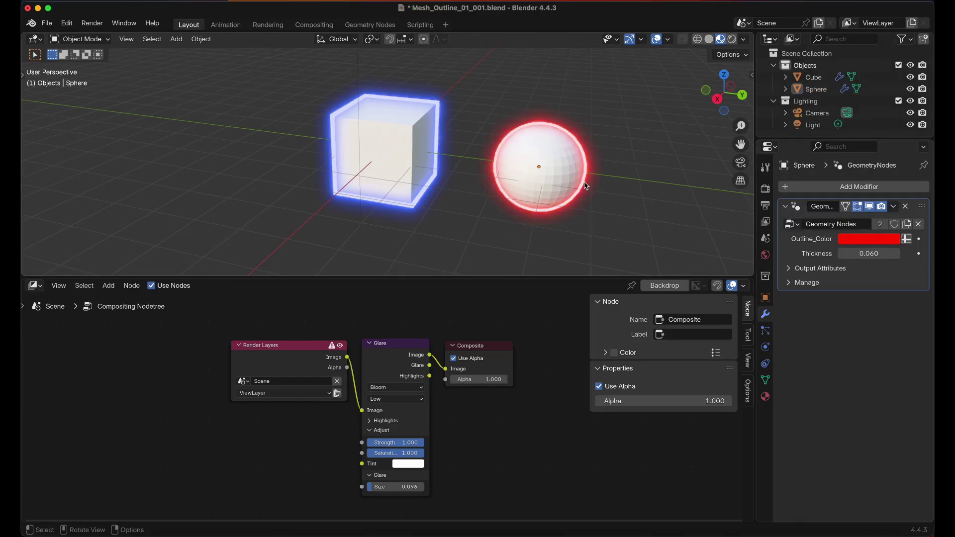
{"action": "scroll", "coordinate": [585, 185], "scroll_direction": "left", "scroll_amount": 5}
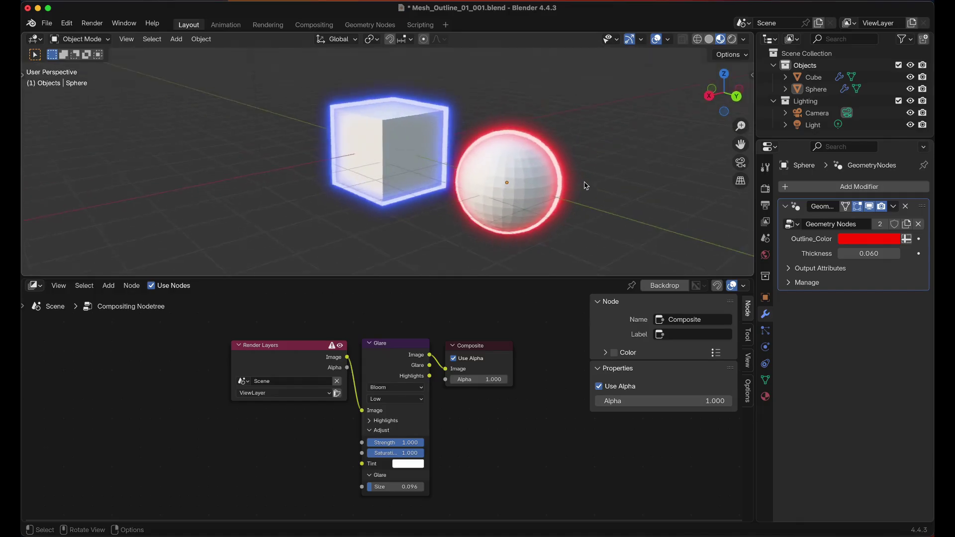
{"action": "scroll", "coordinate": [585, 186], "scroll_direction": "left", "scroll_amount": 5}
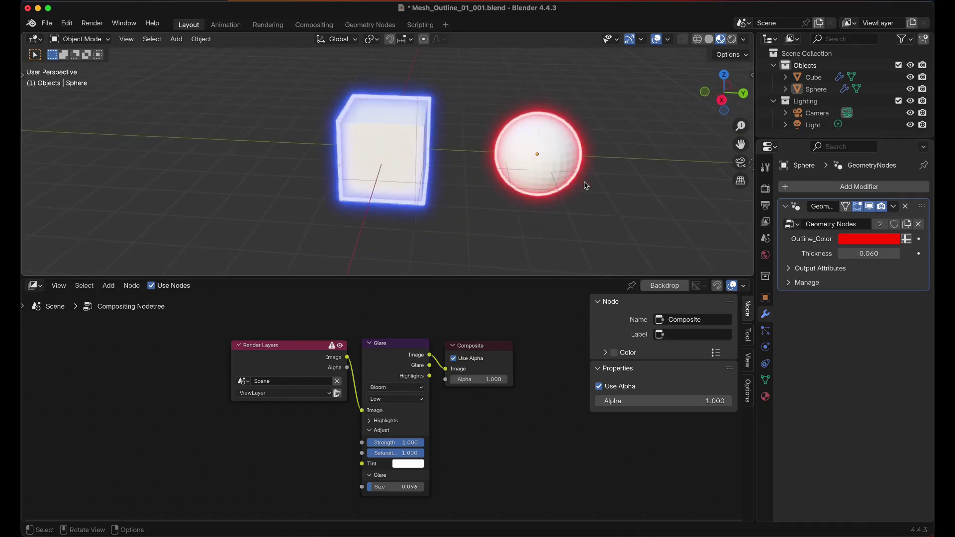